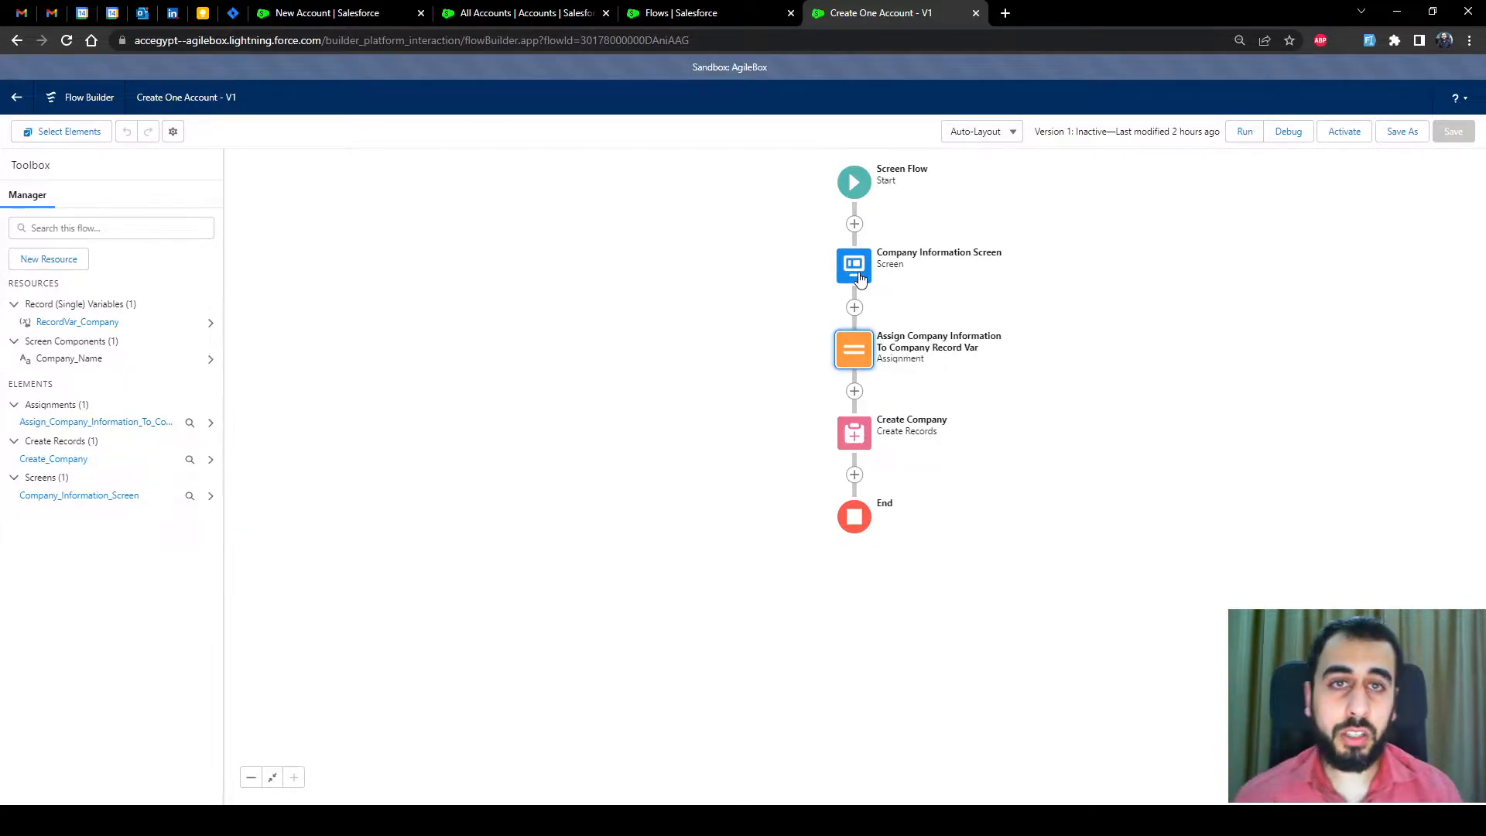
Review the Company Information screen and the RecordVar_Company variable settings without changing anything
left_click(852, 268)
left_click(852, 391)
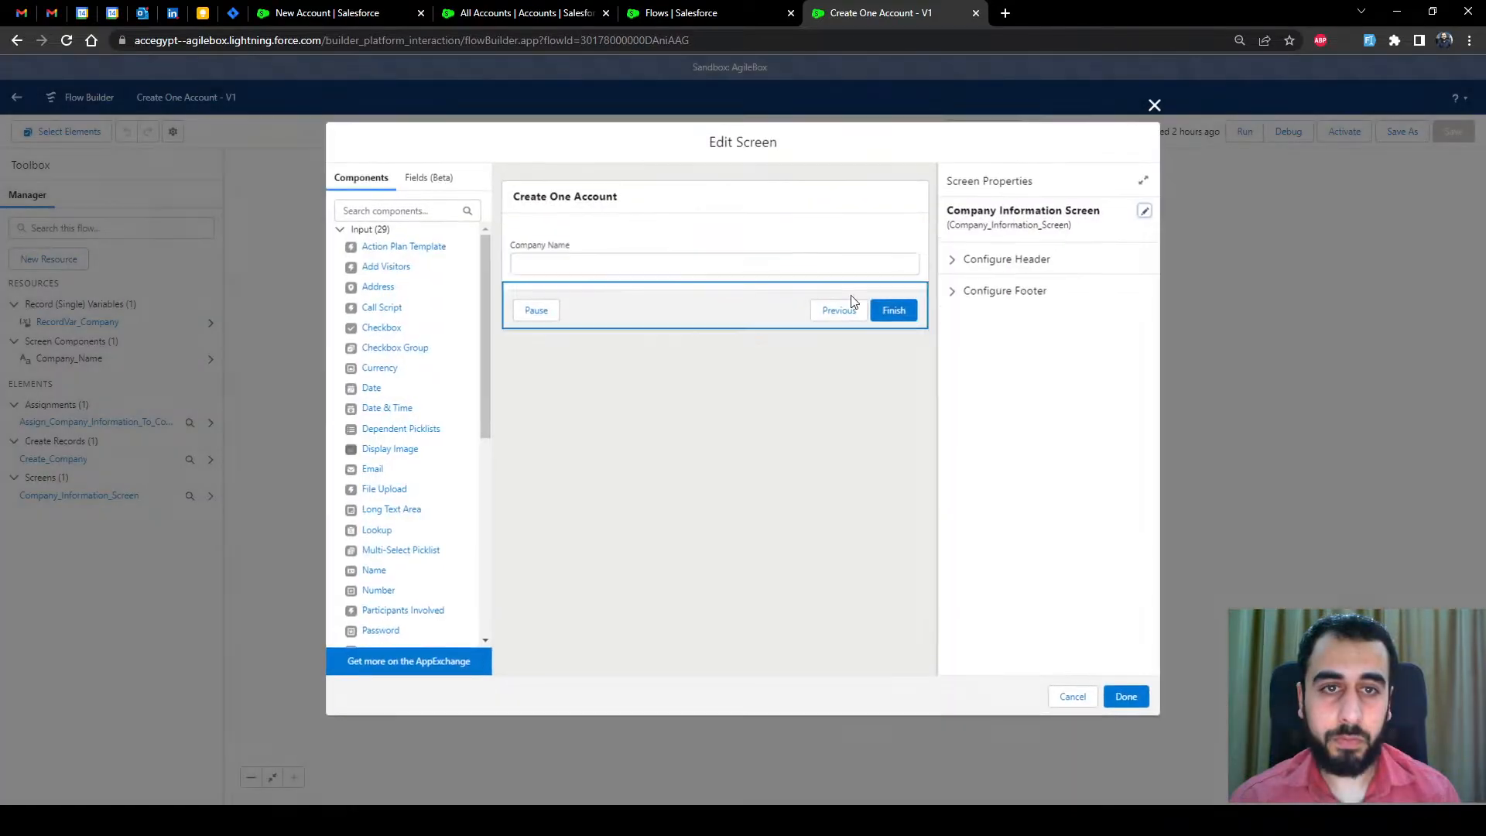
left_click(1073, 697)
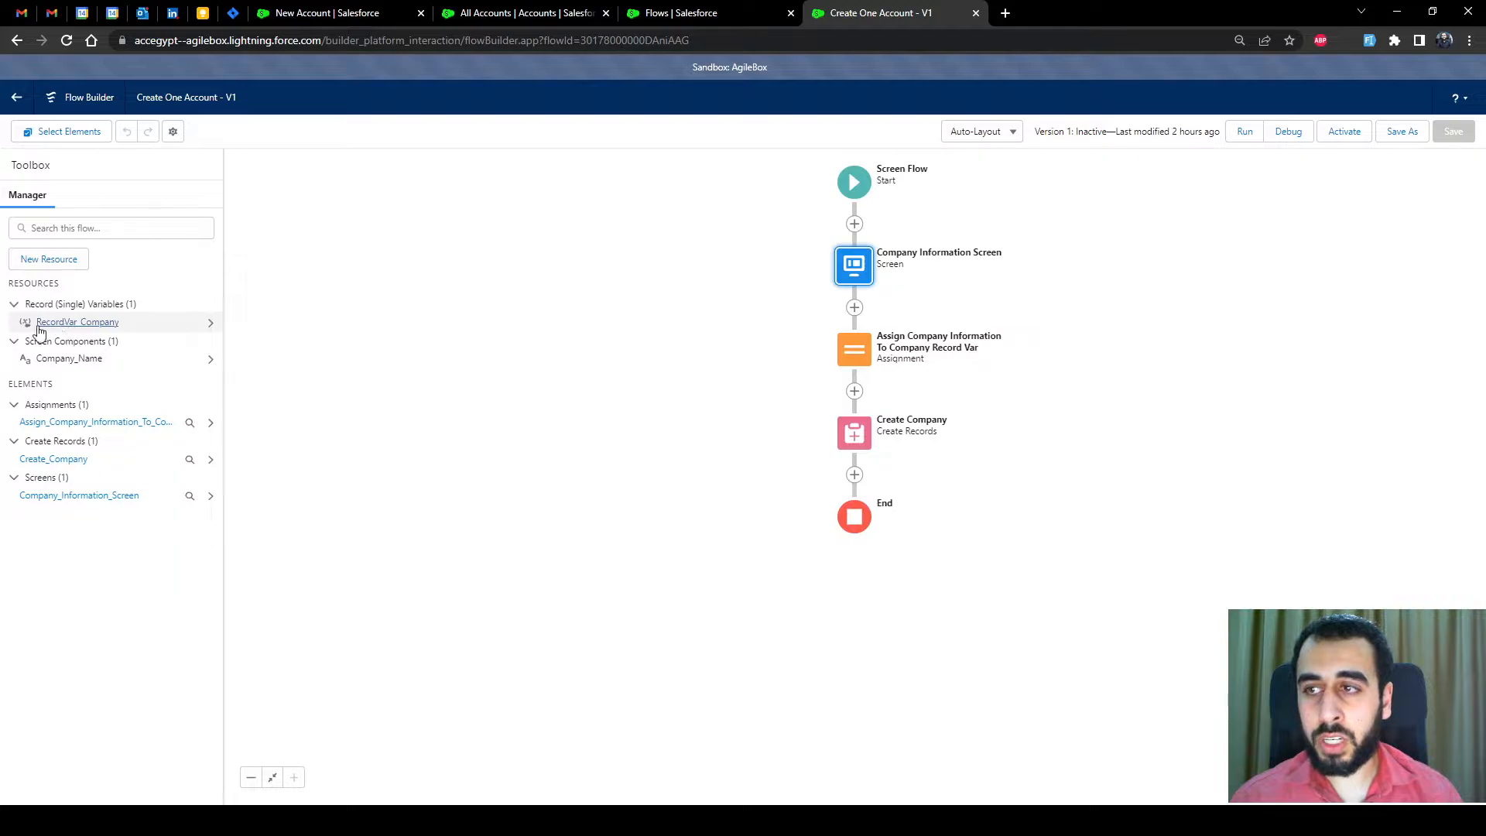
left_click(89, 329)
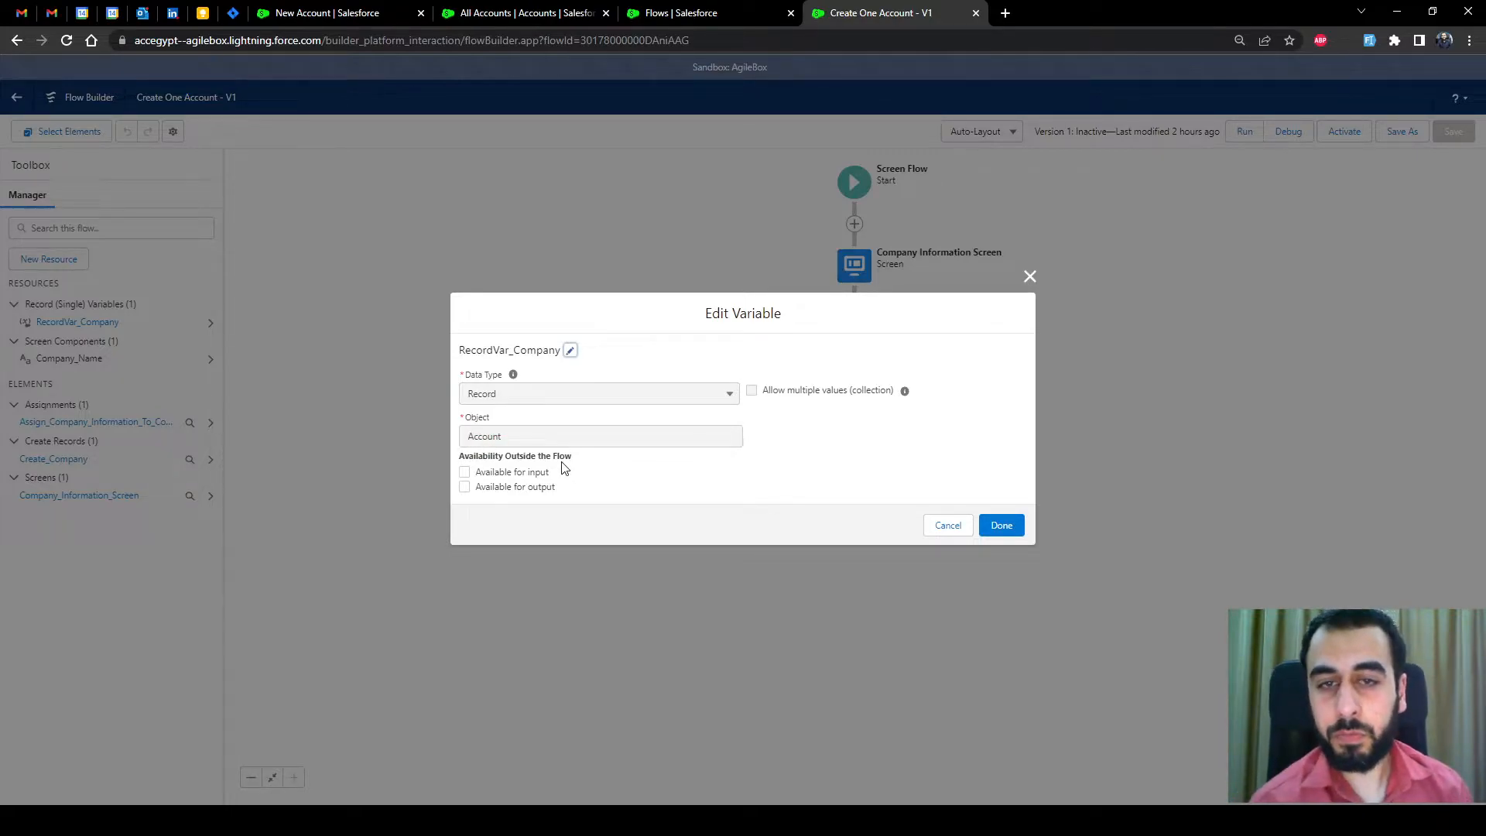
left_click(1002, 525)
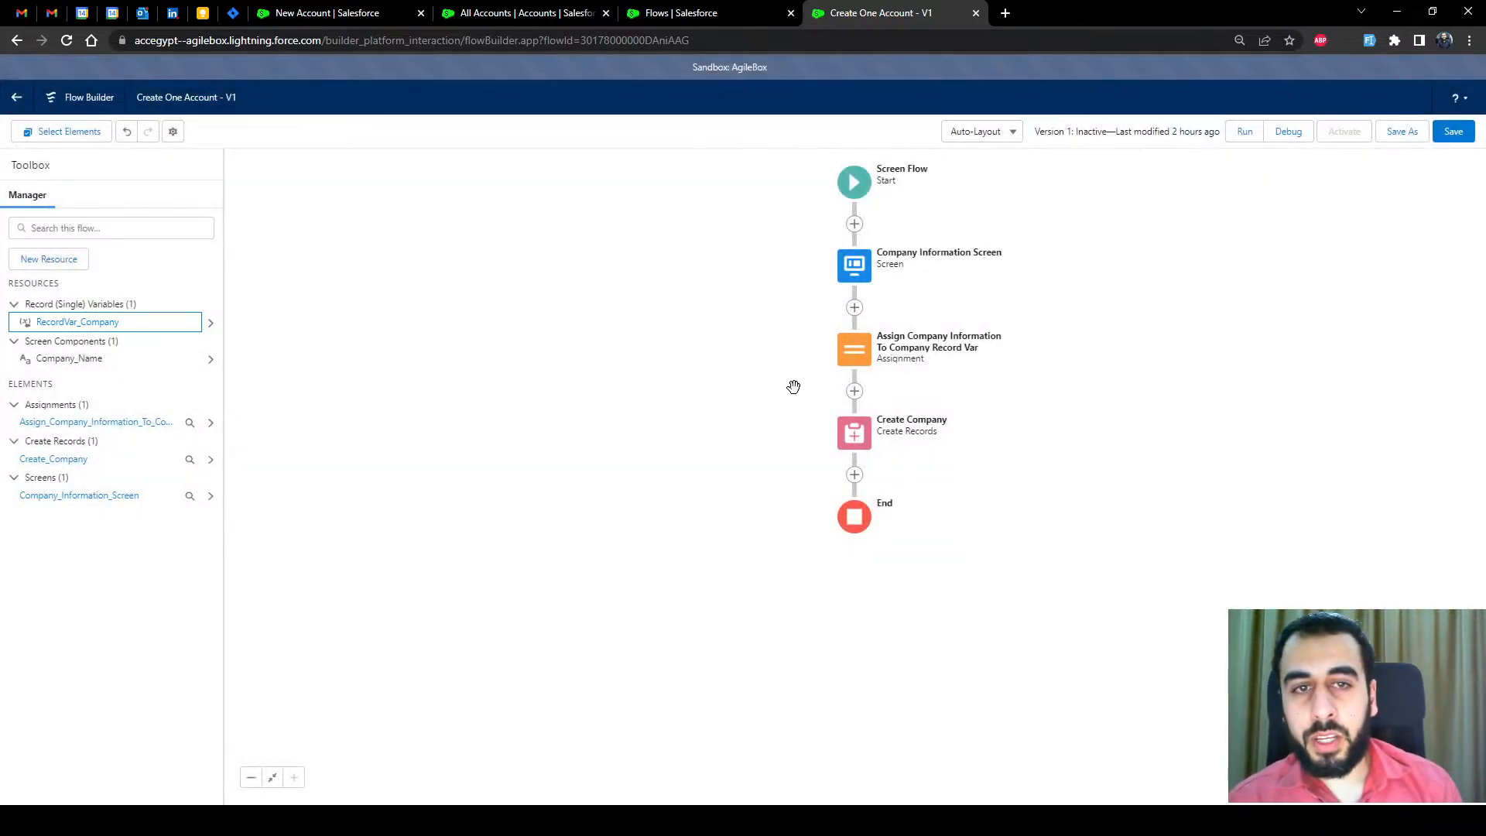
Review the assignment and Create Company record settings unchanged, then return to the Flows list
double_click(854, 349)
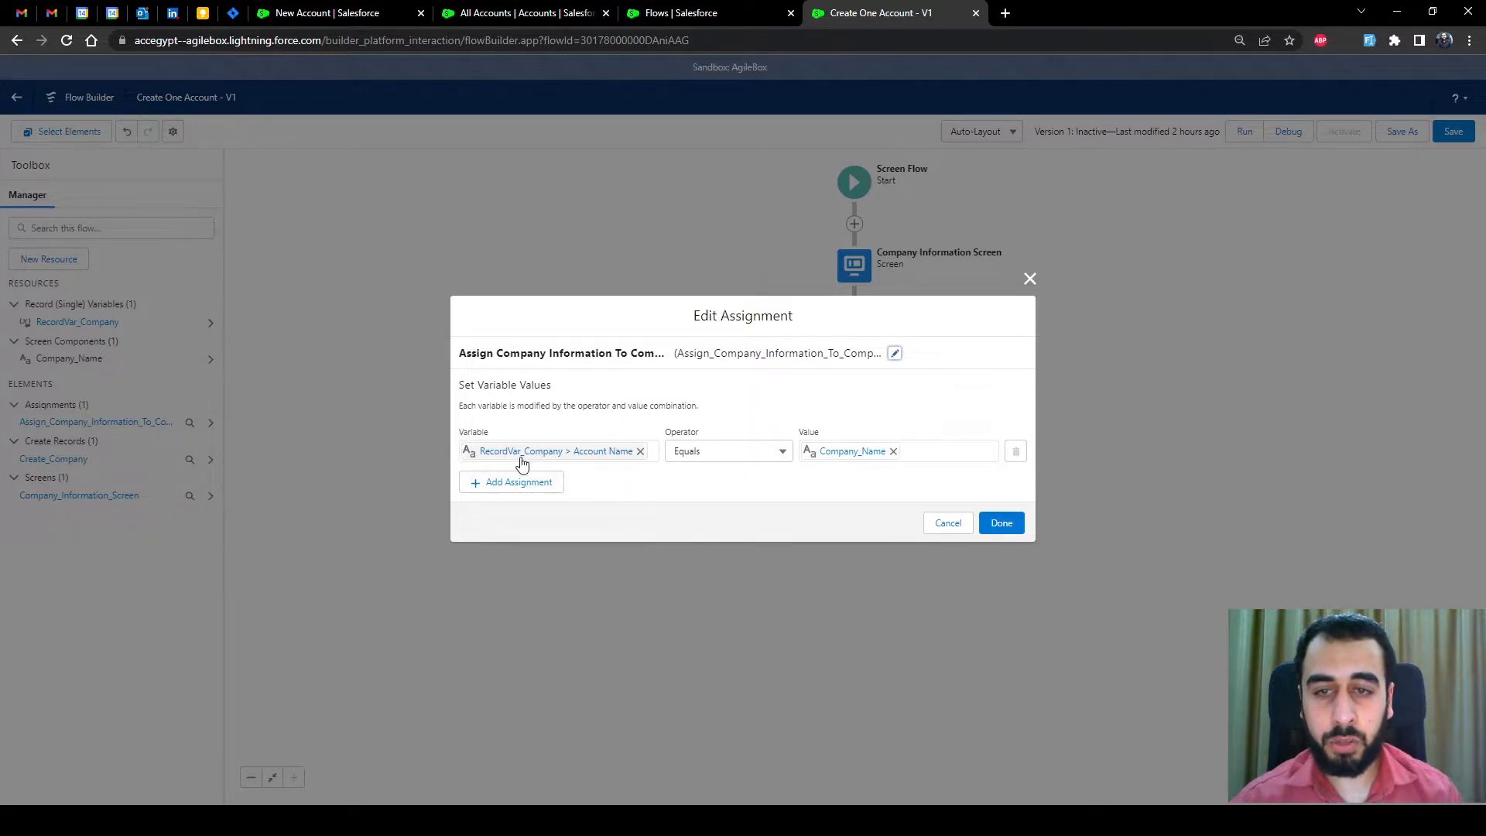
left_click(948, 523)
double_click(858, 434)
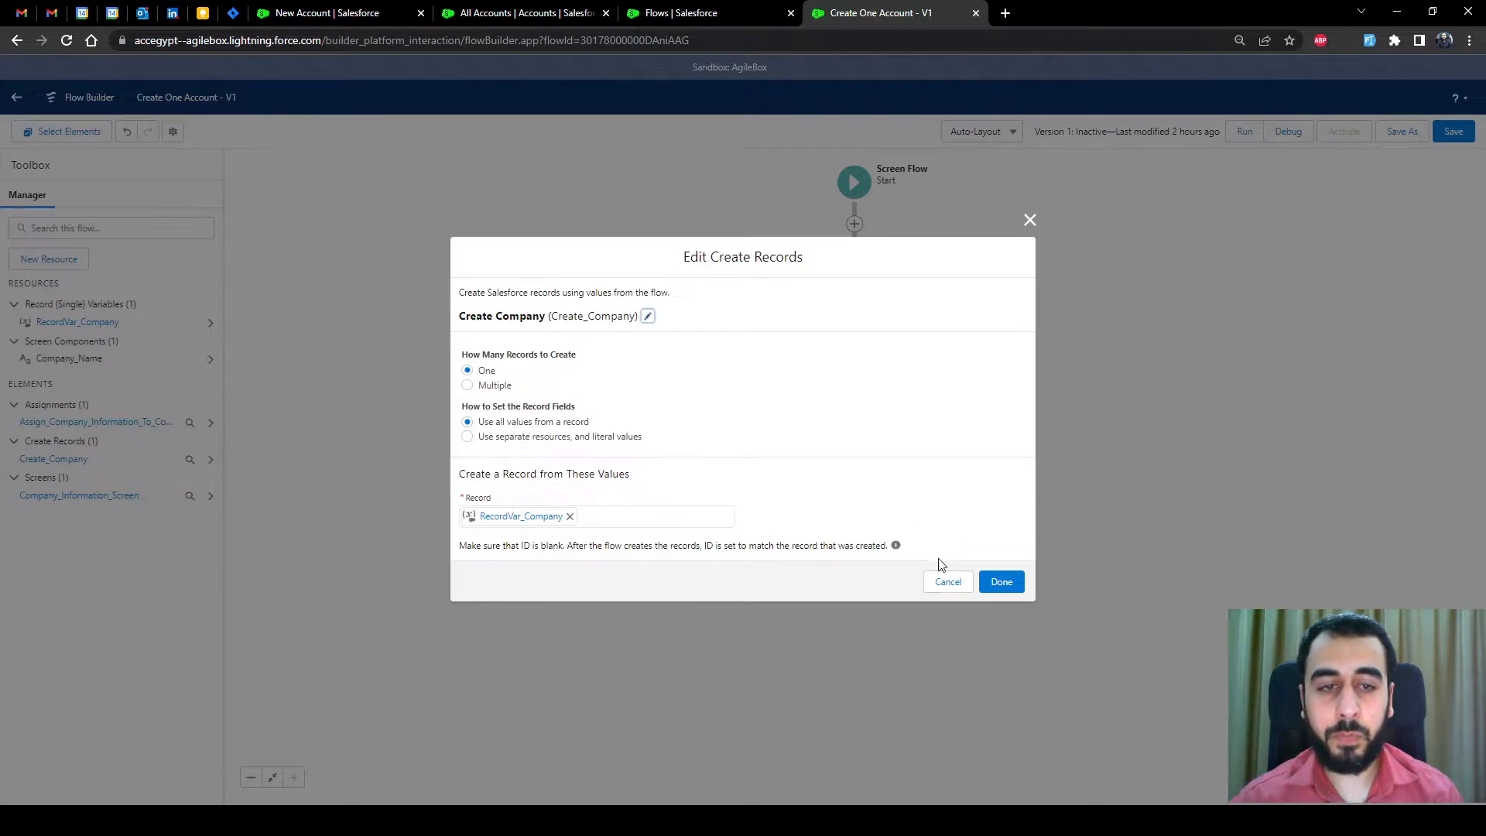
left_click(947, 580)
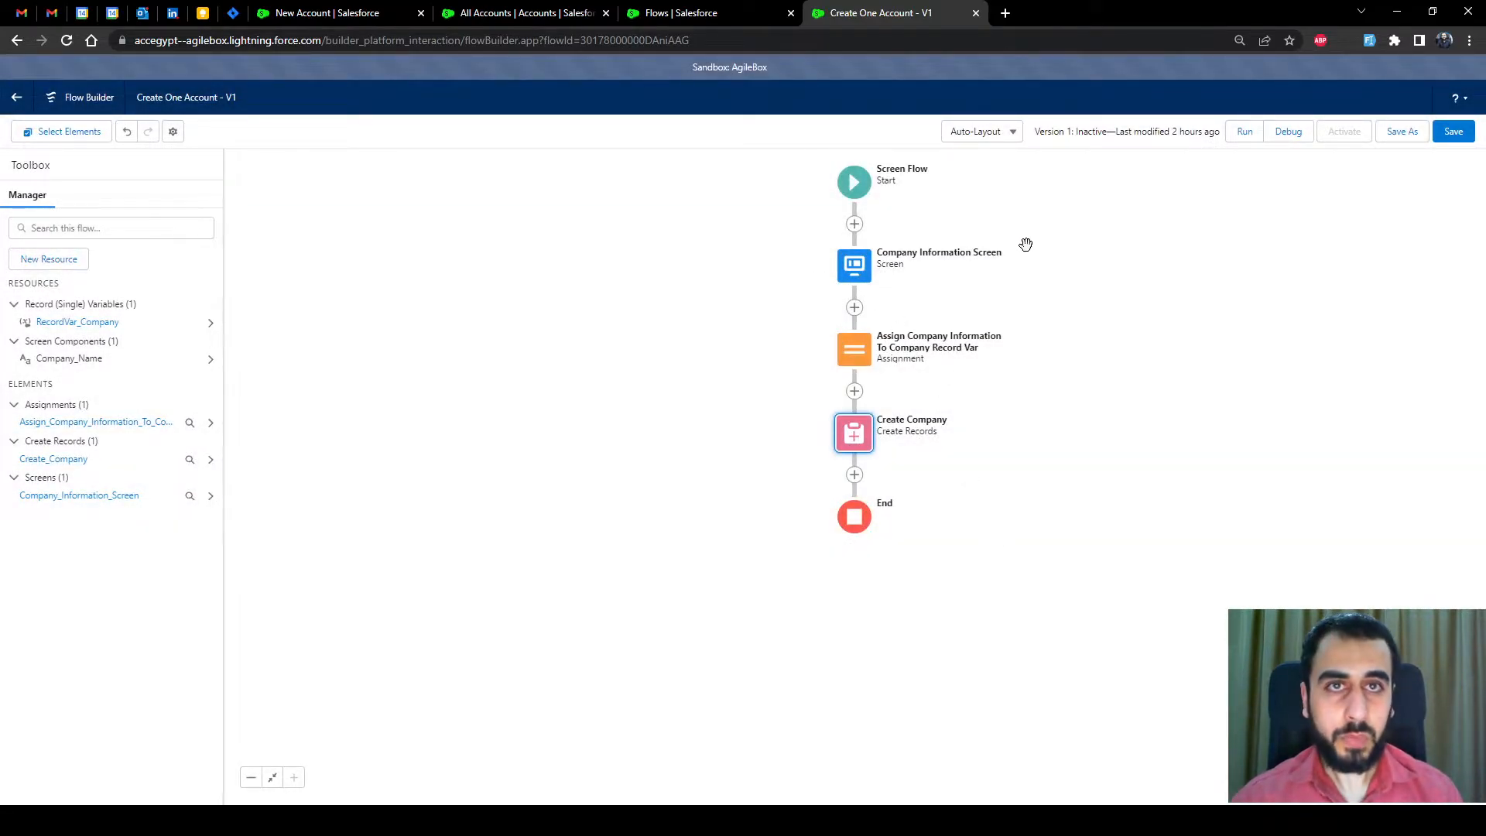
left_click(702, 23)
Start a new Screen Flow whose first screen is labelled 'Company Information Screen' (API Company_Information_Screen)
left_click(1434, 173)
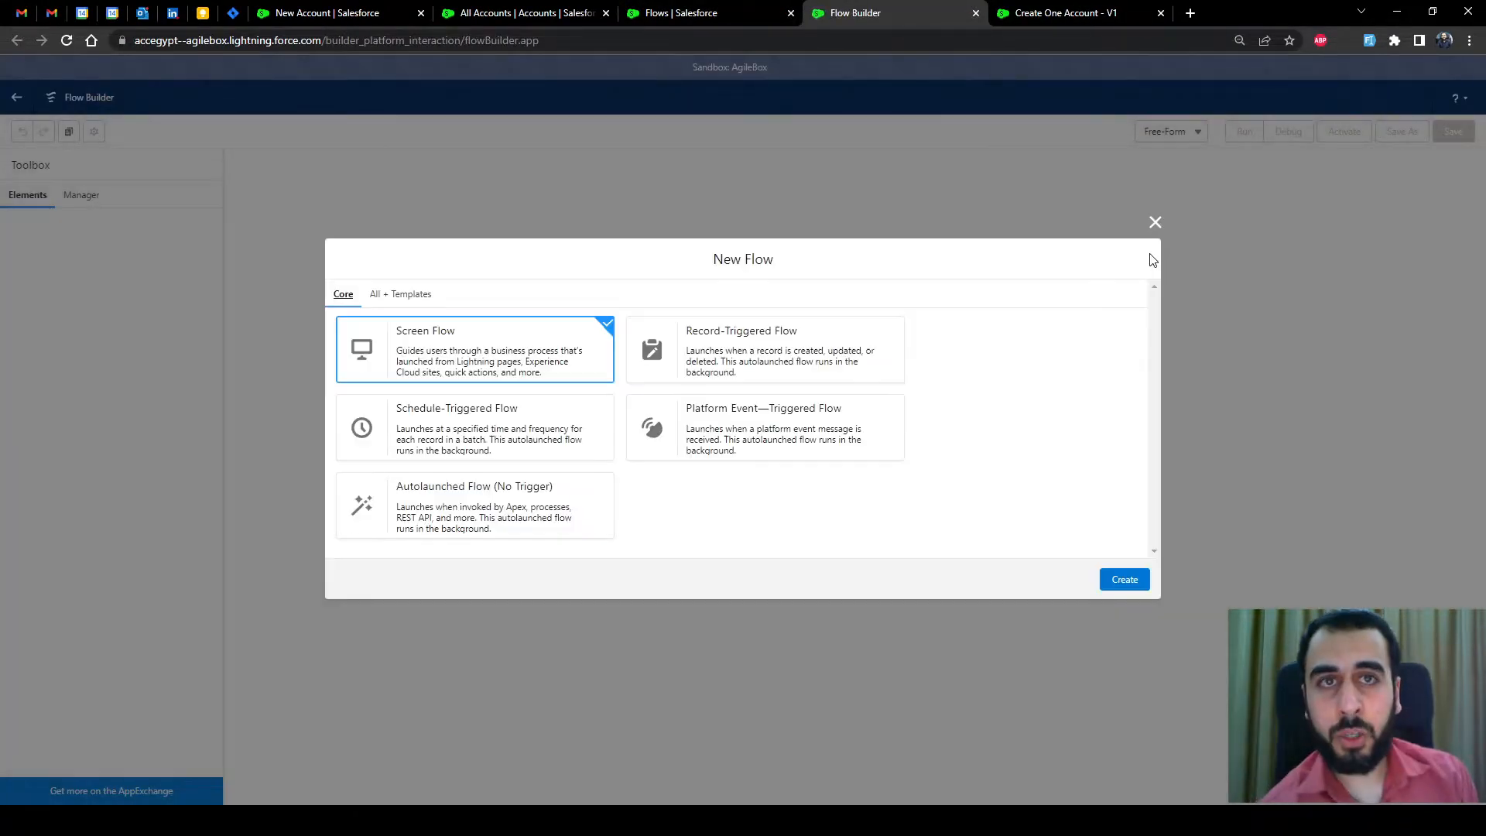
left_click(1124, 579)
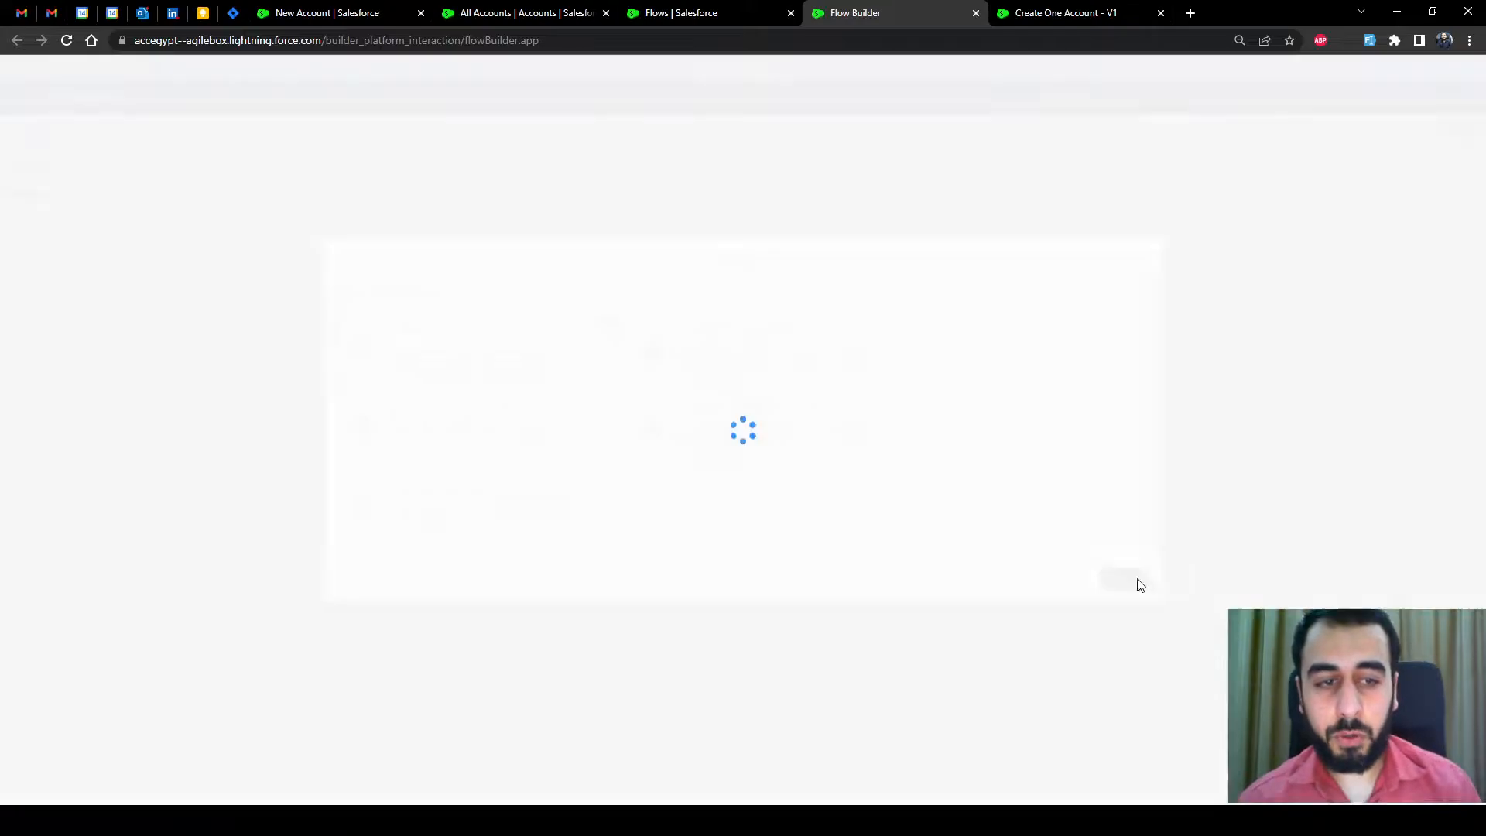
left_click(854, 262)
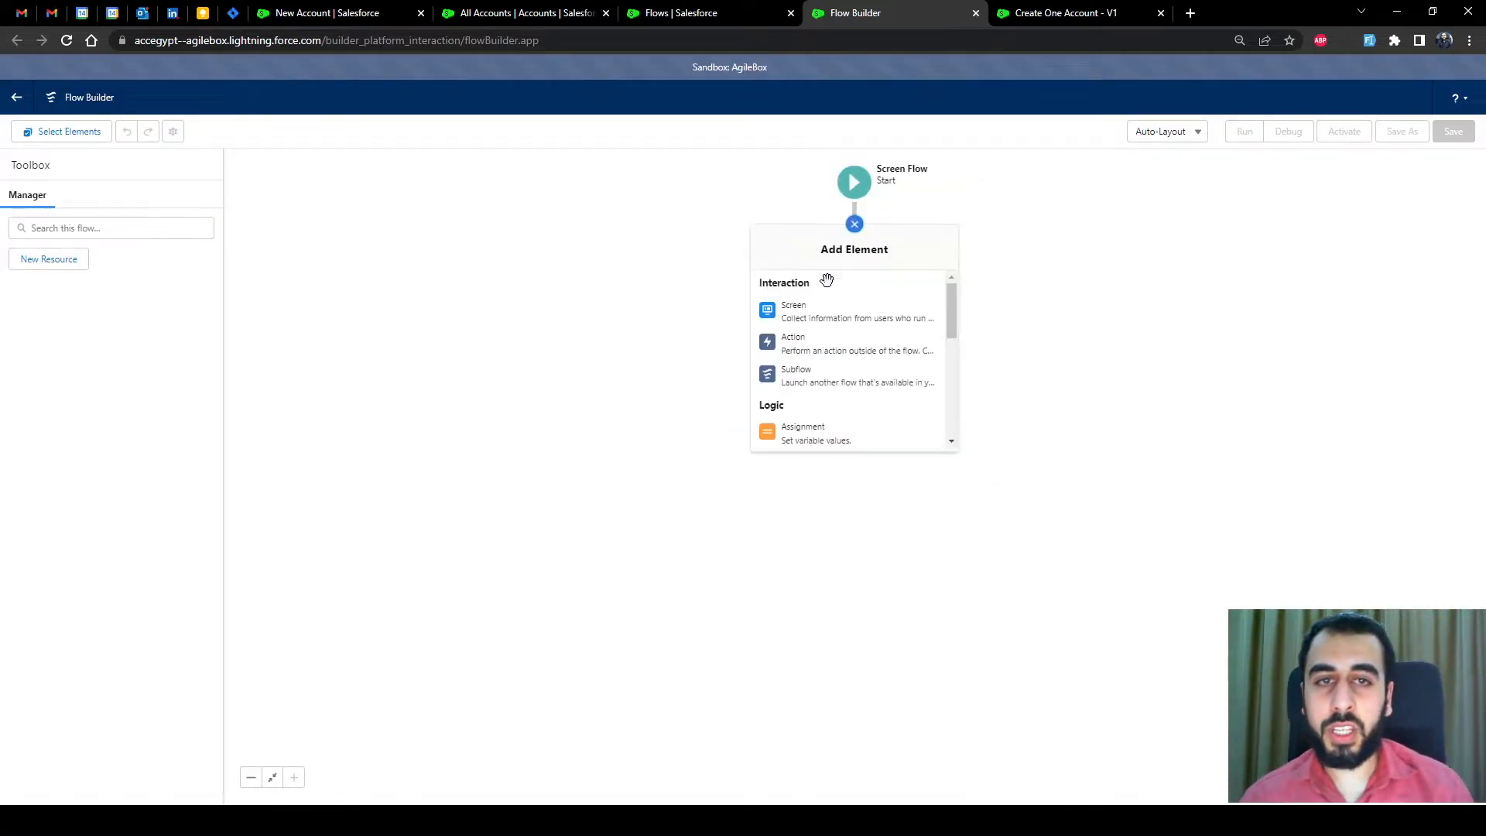
left_click(807, 310)
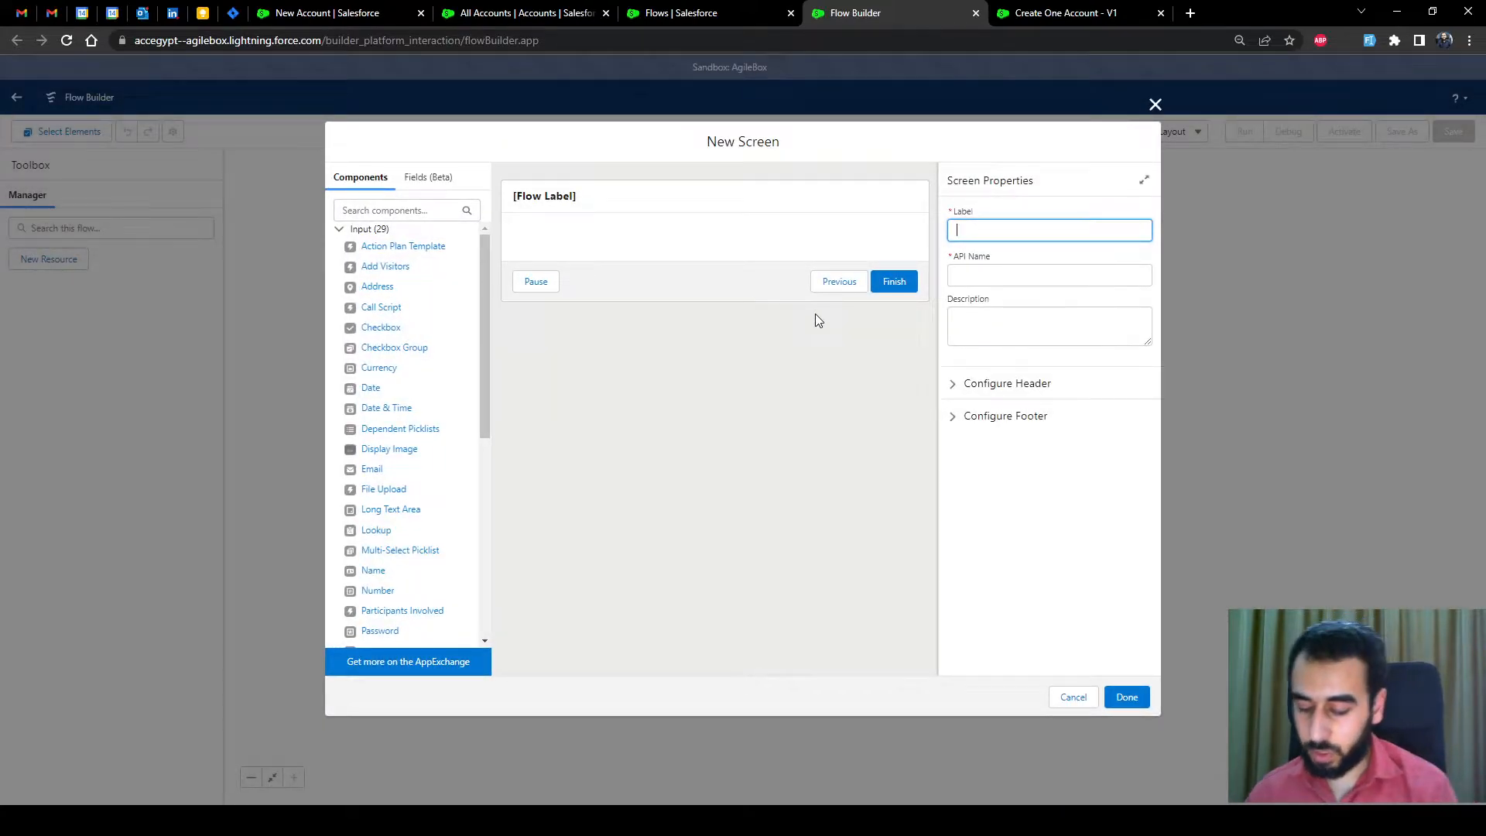
type("Company ")
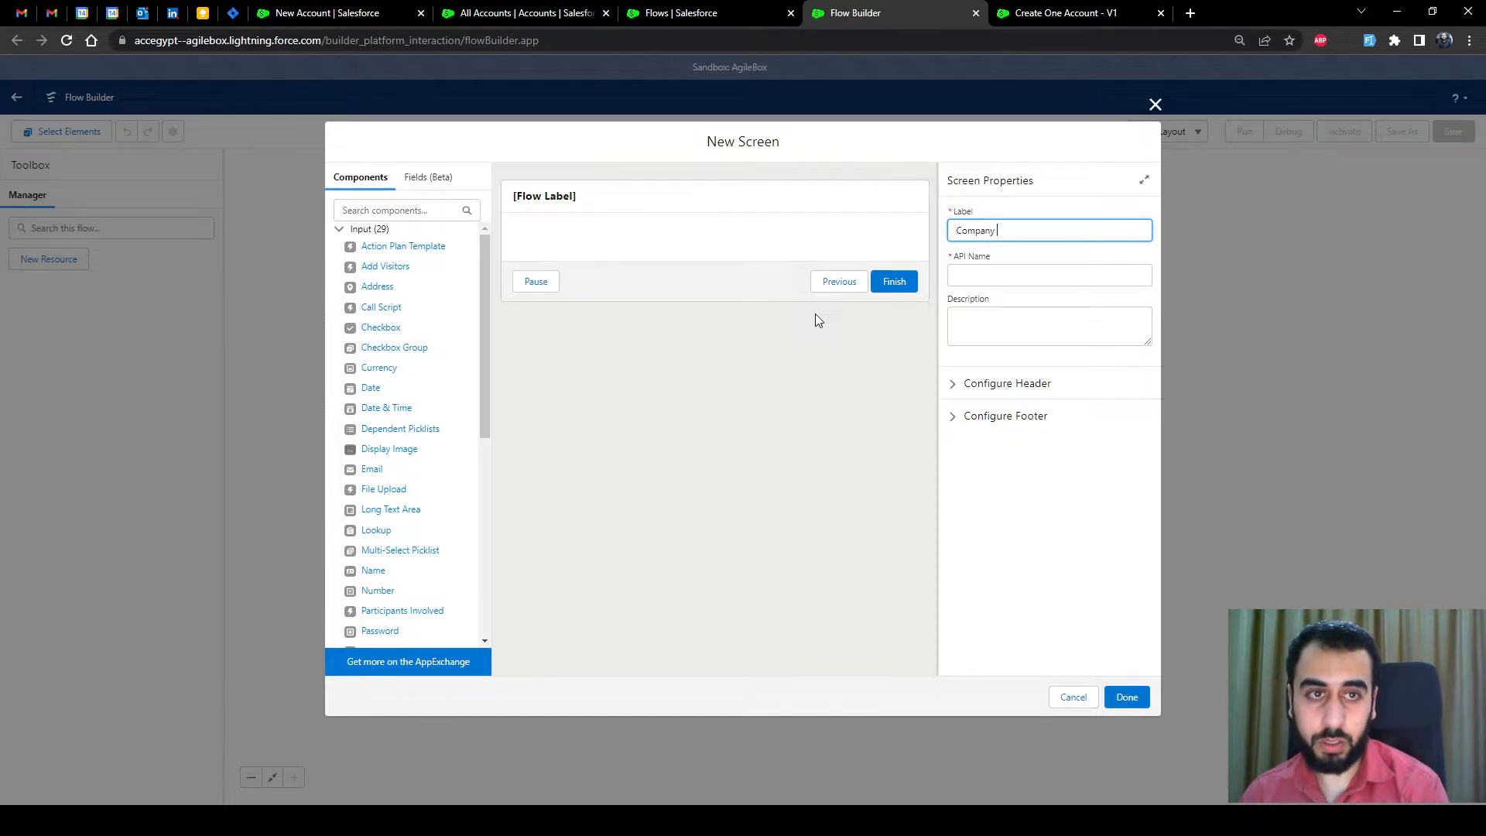
type("Information Screen")
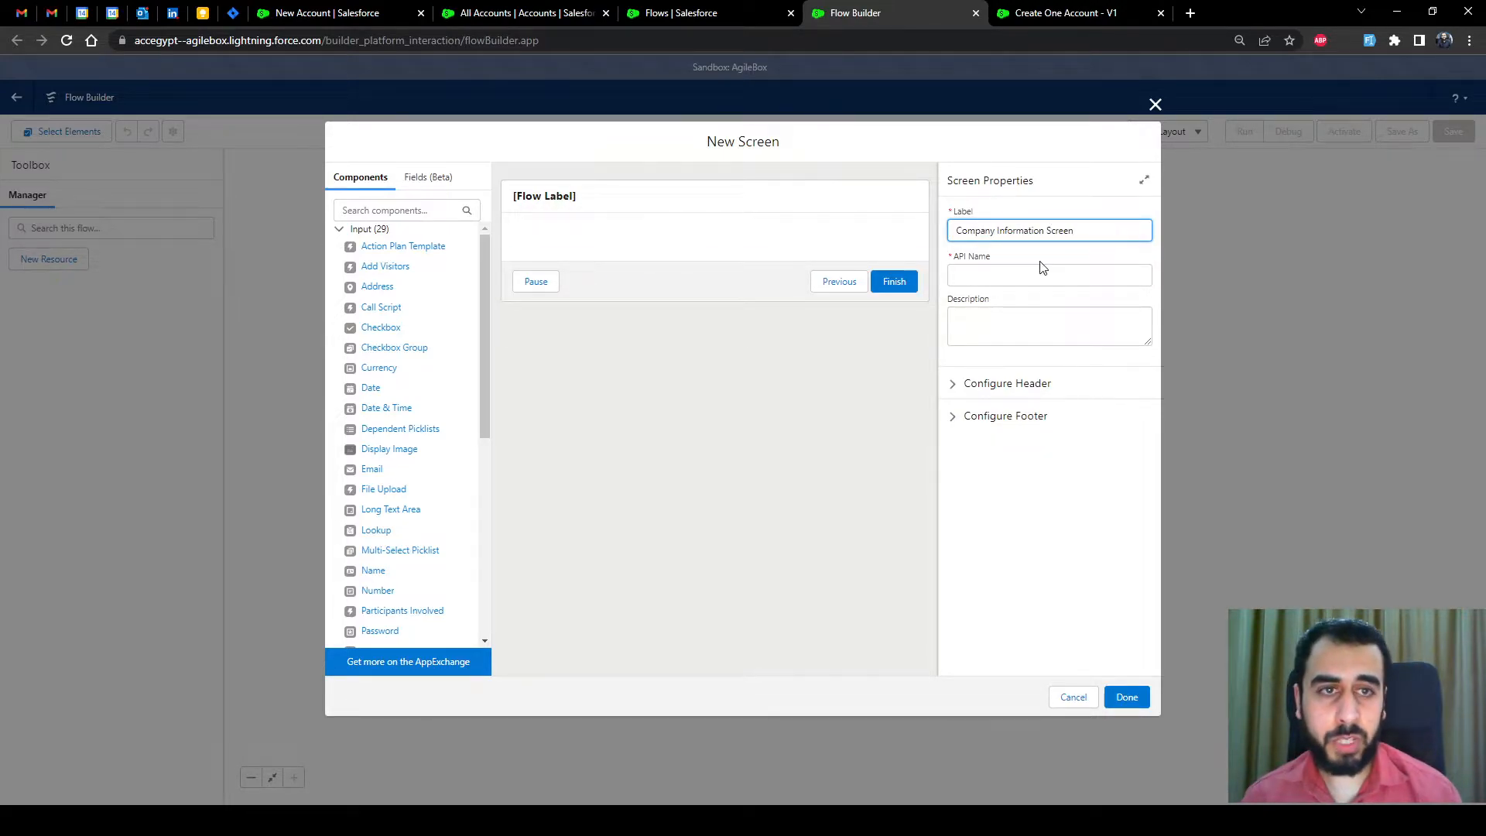
left_click(1097, 249)
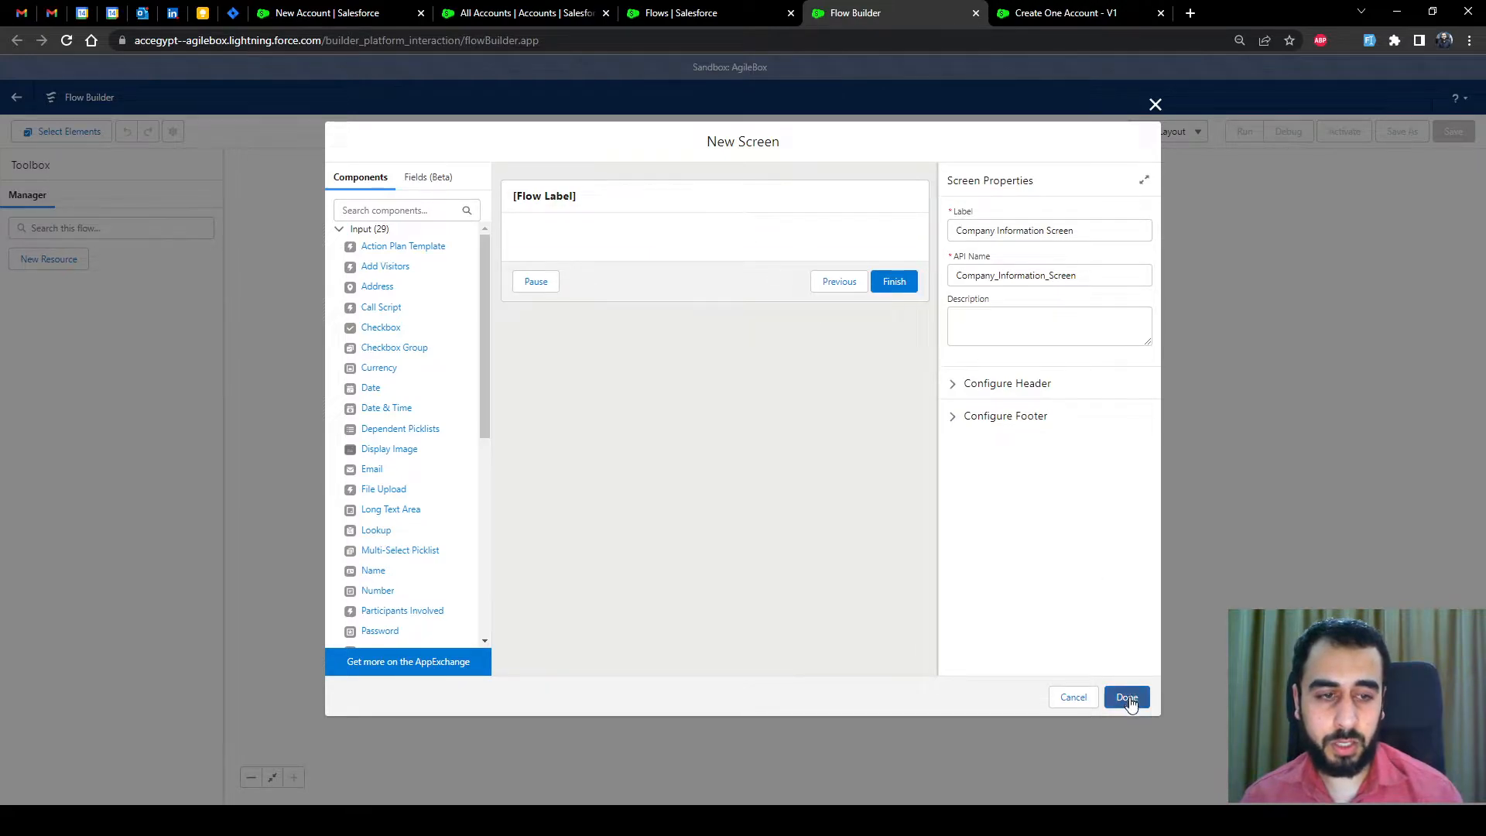
Add a single Text input component to the screen, deleting the accidental duplicate
scroll(396, 486, "down", 3)
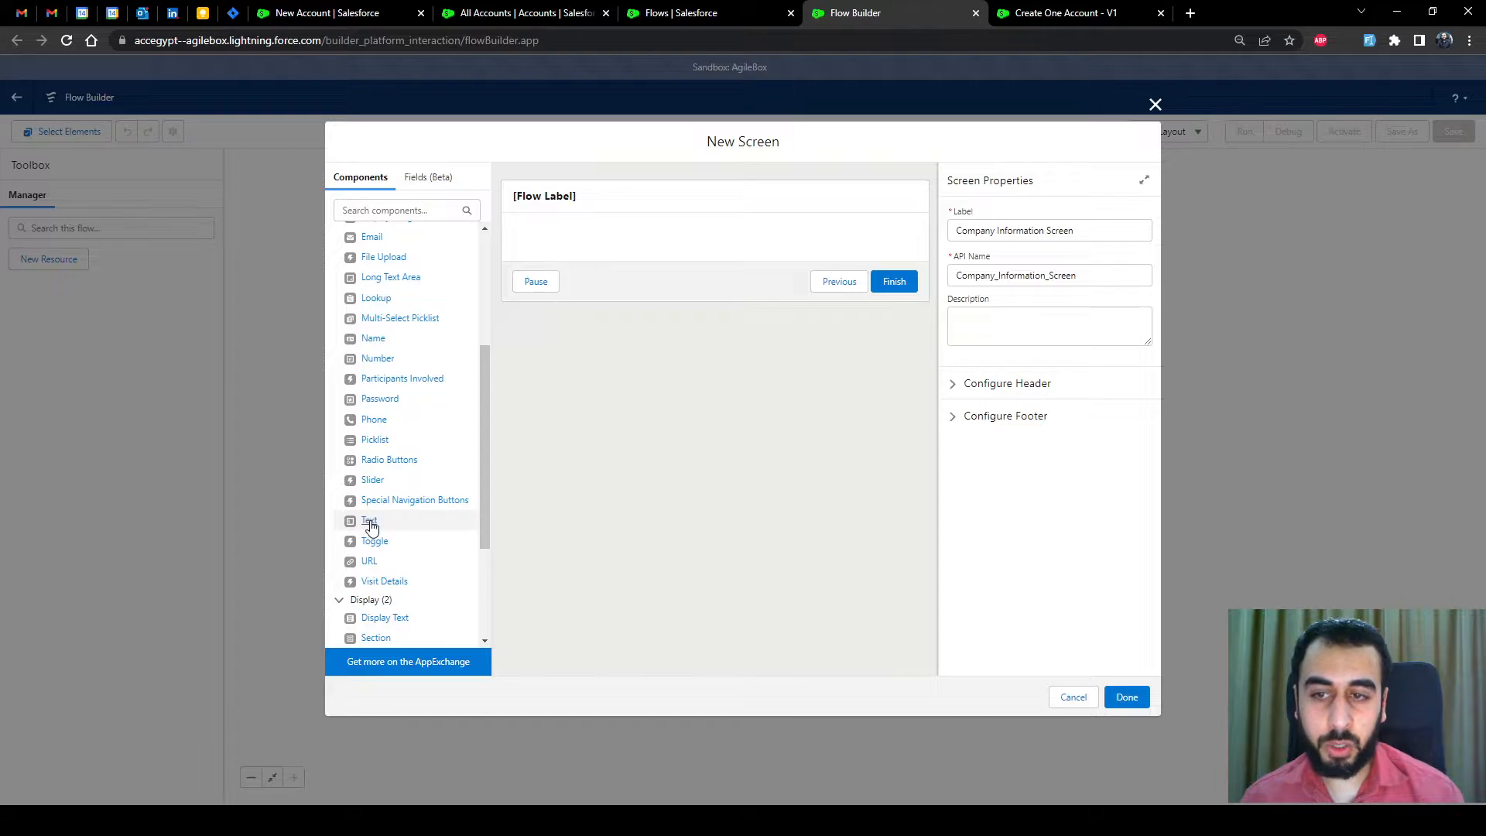
left_click(368, 521)
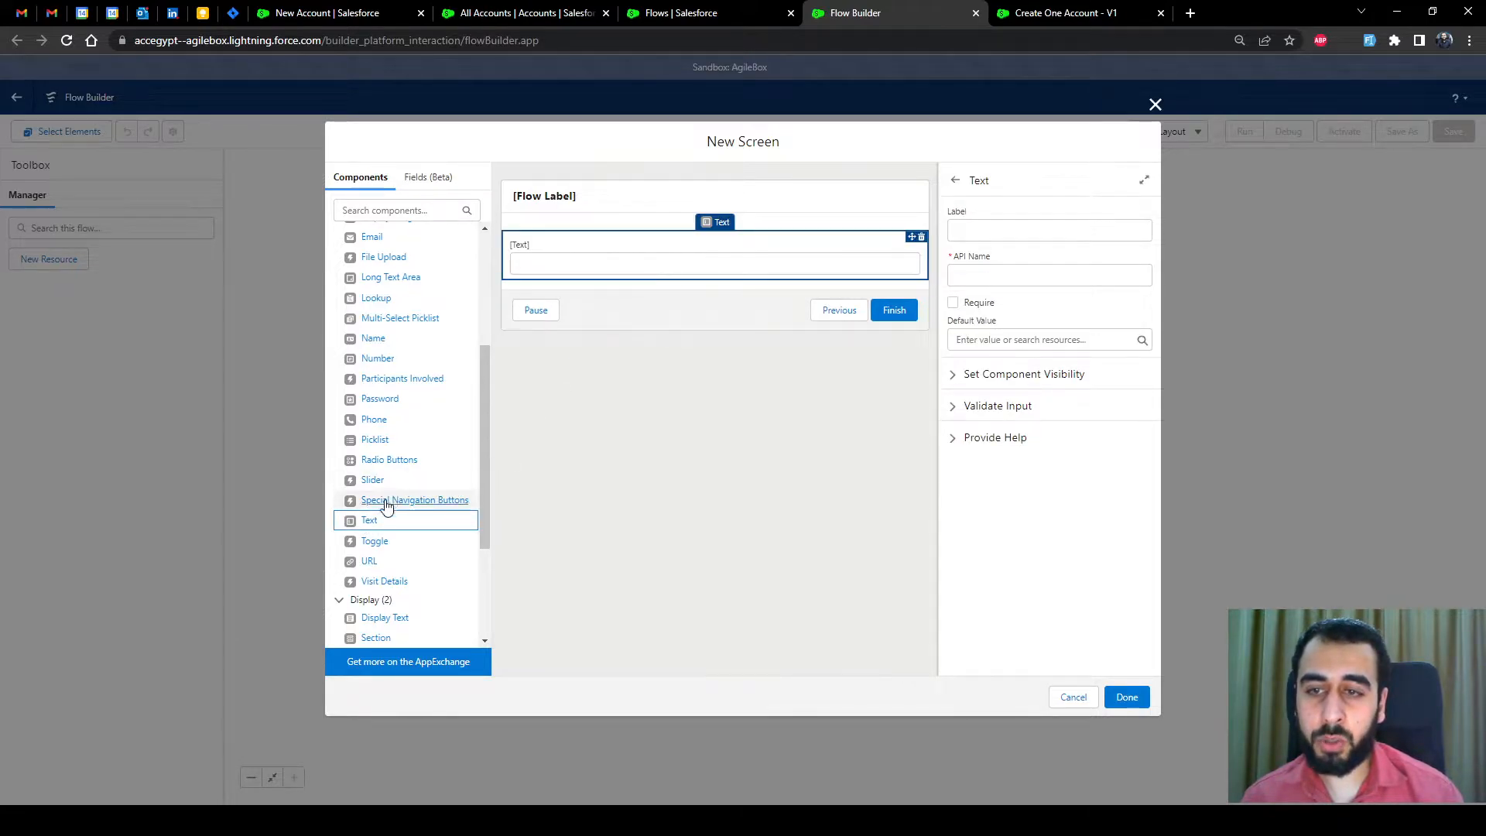
left_click_drag(370, 520, 647, 291)
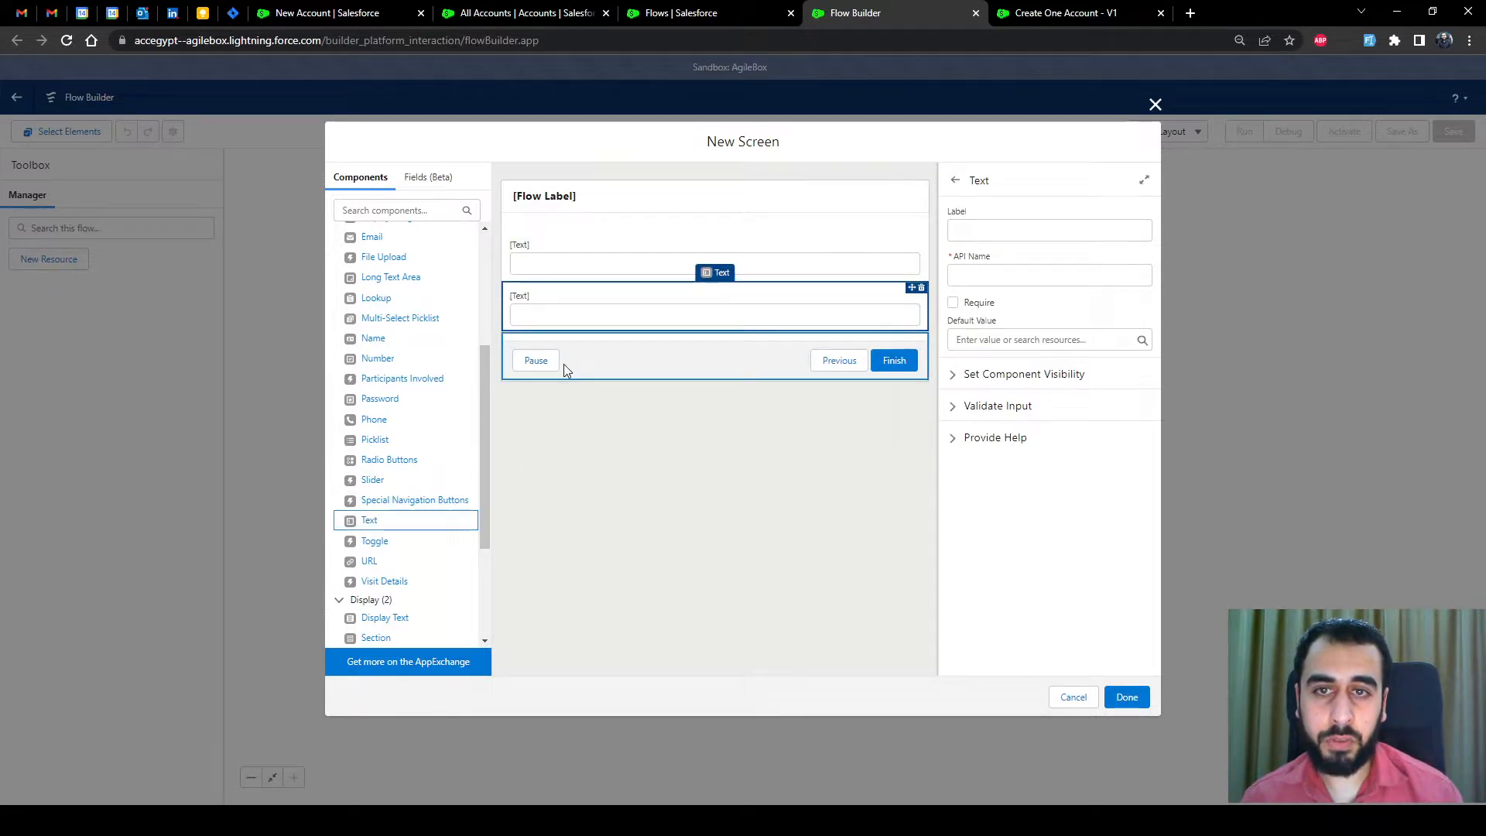
left_click(921, 288)
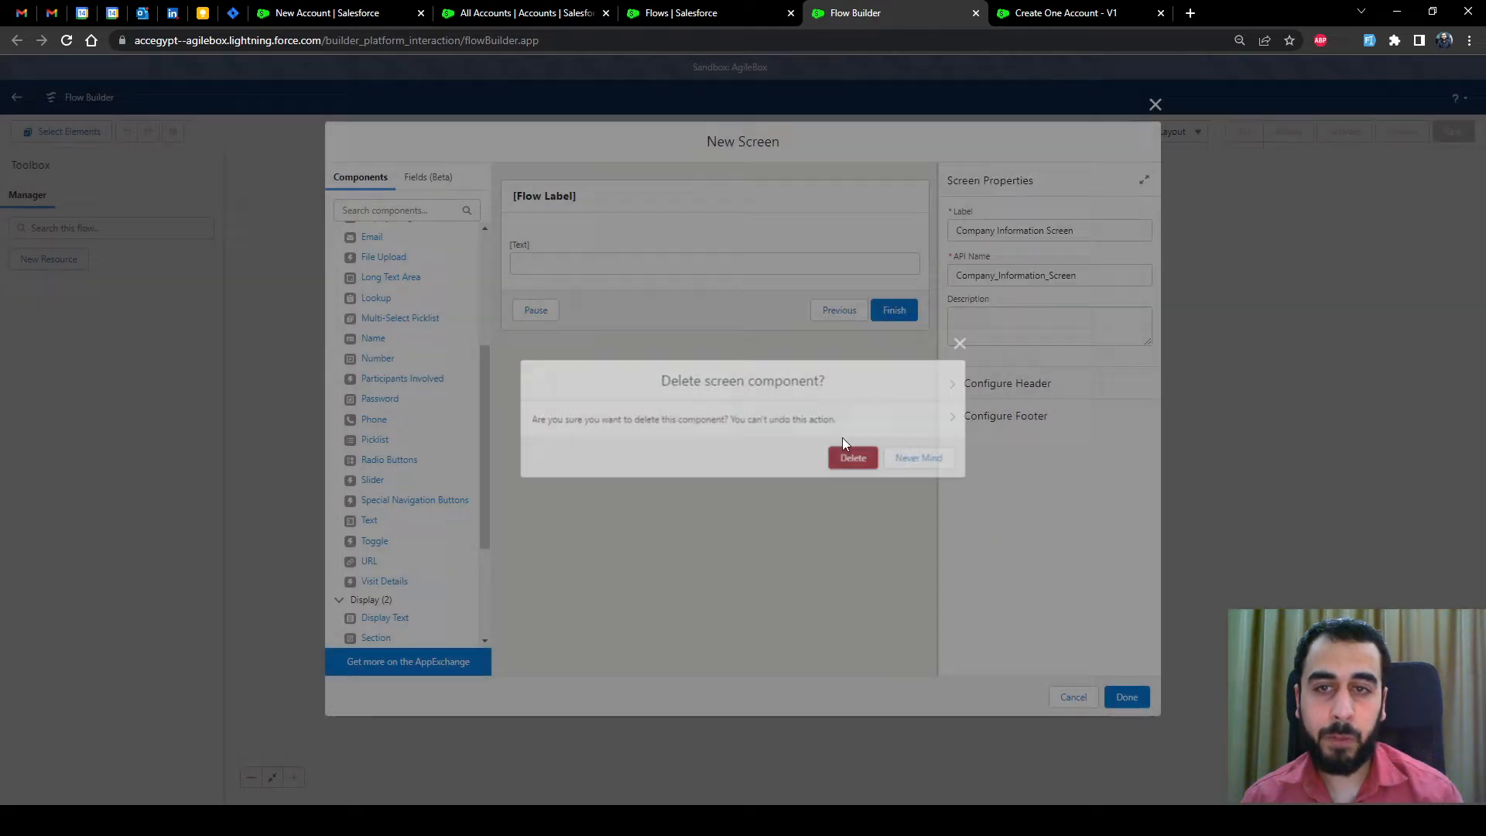
left_click(851, 457)
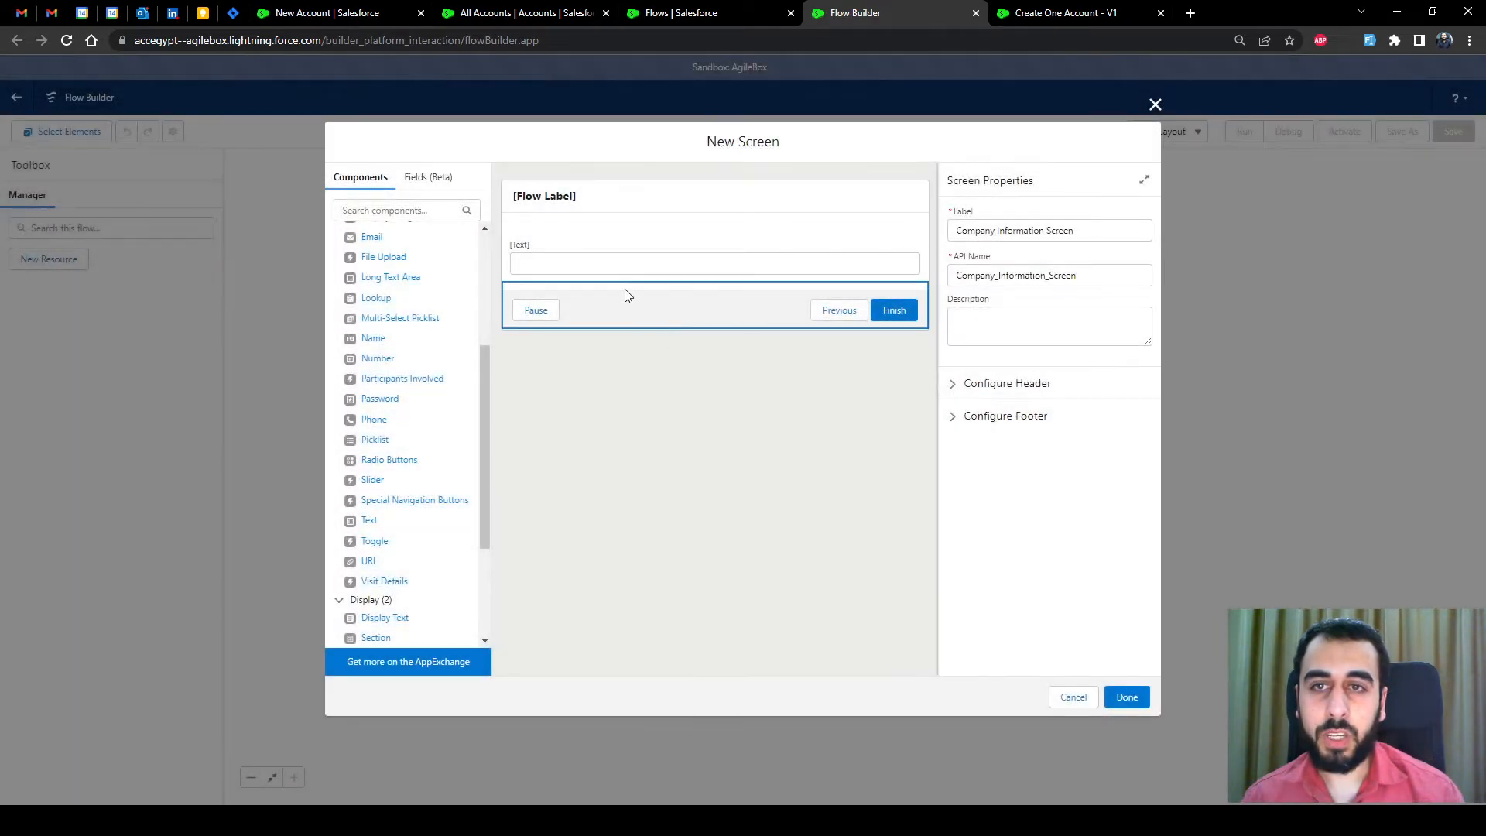
left_click(617, 256)
Label the text input 'Company Name' (API Company_Name) and add the screen to the flow
left_click(1004, 228)
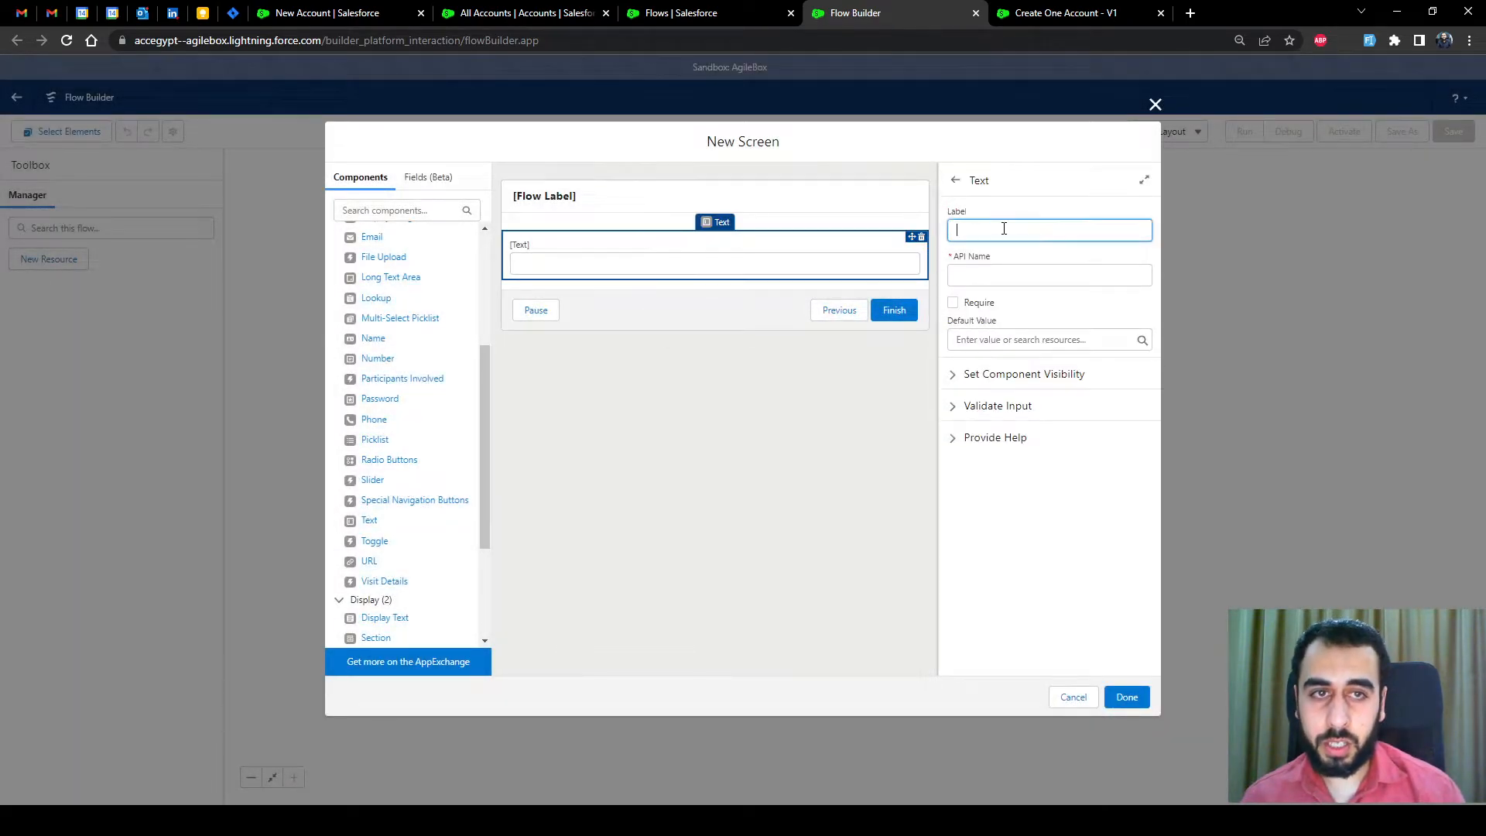
type("Compa")
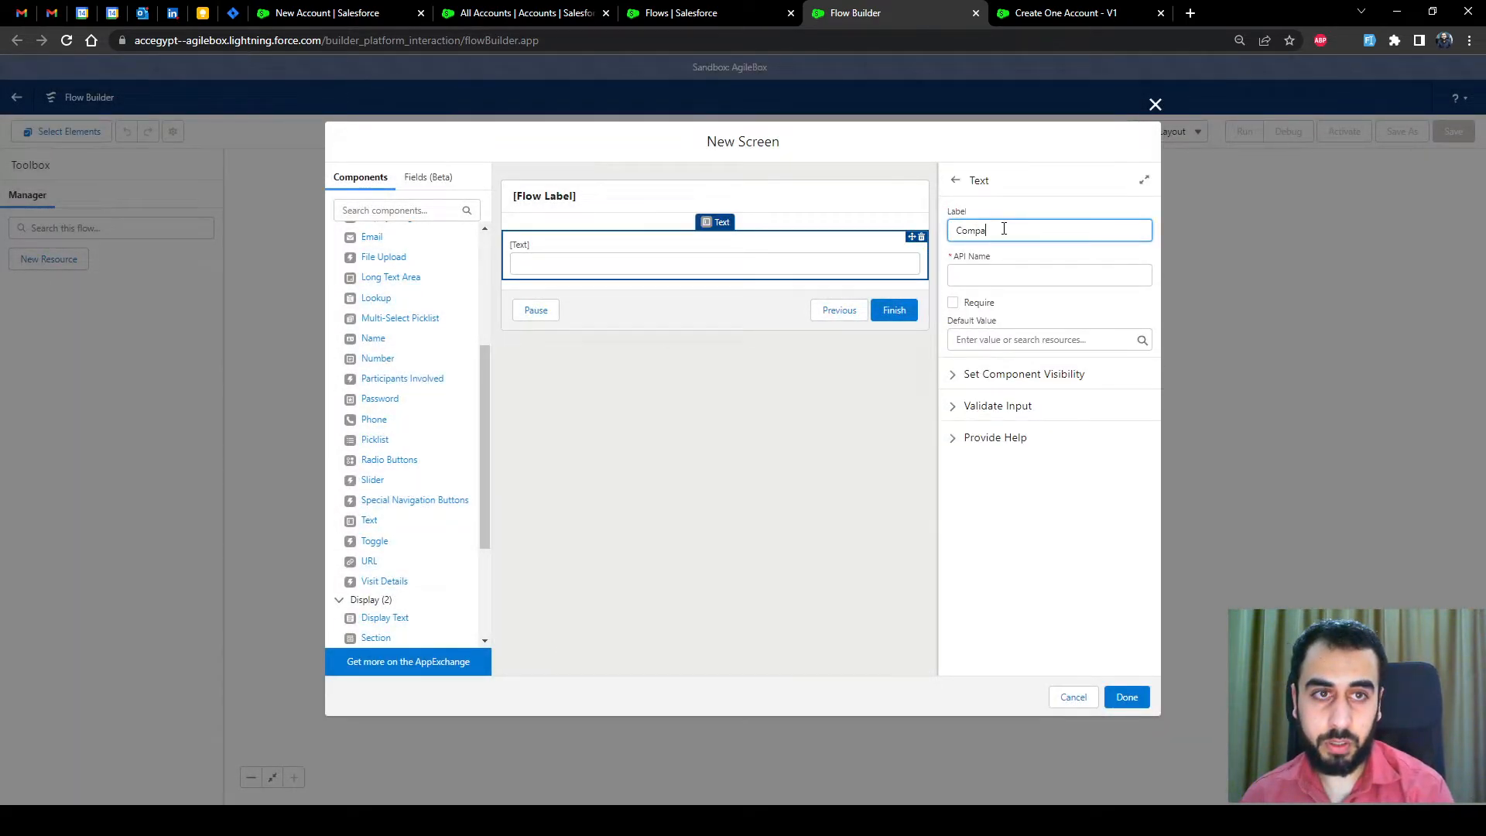
type("ny Name")
left_click(1014, 259)
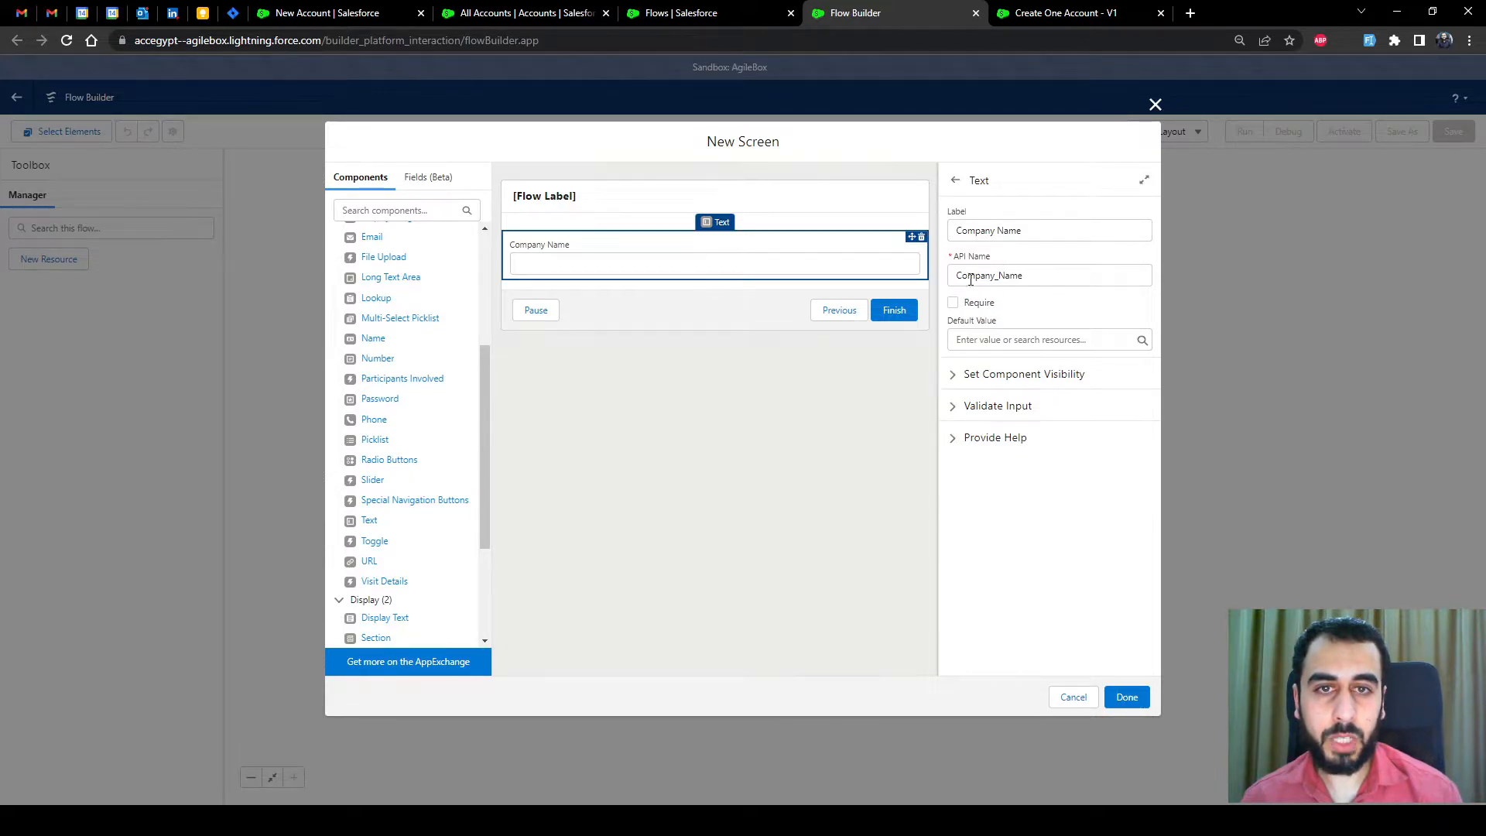
left_click(1126, 696)
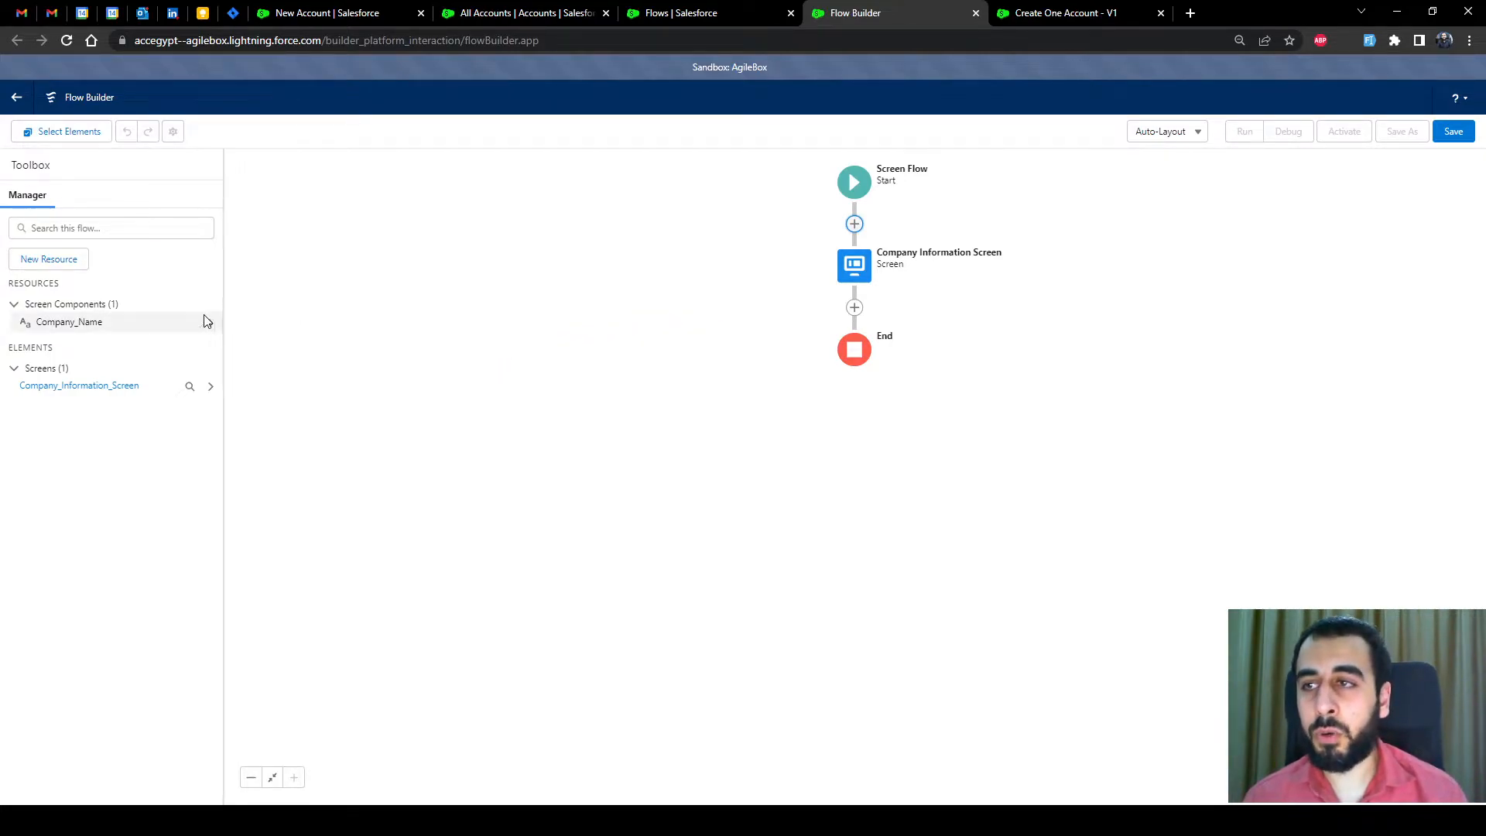
Create a new Variable resource with API name RecordVar_Company
left_click(51, 262)
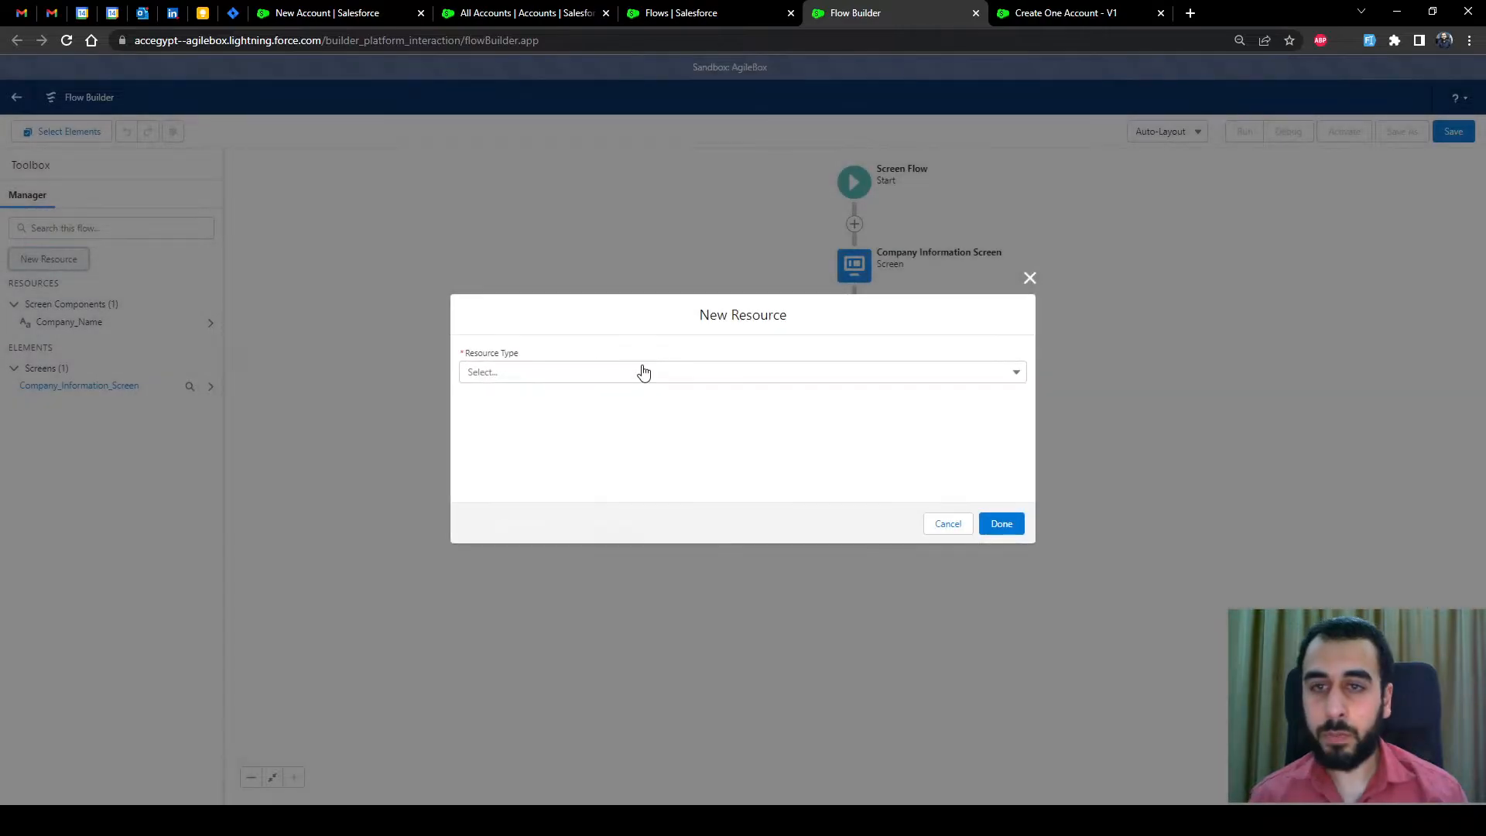
left_click(625, 374)
left_click(521, 405)
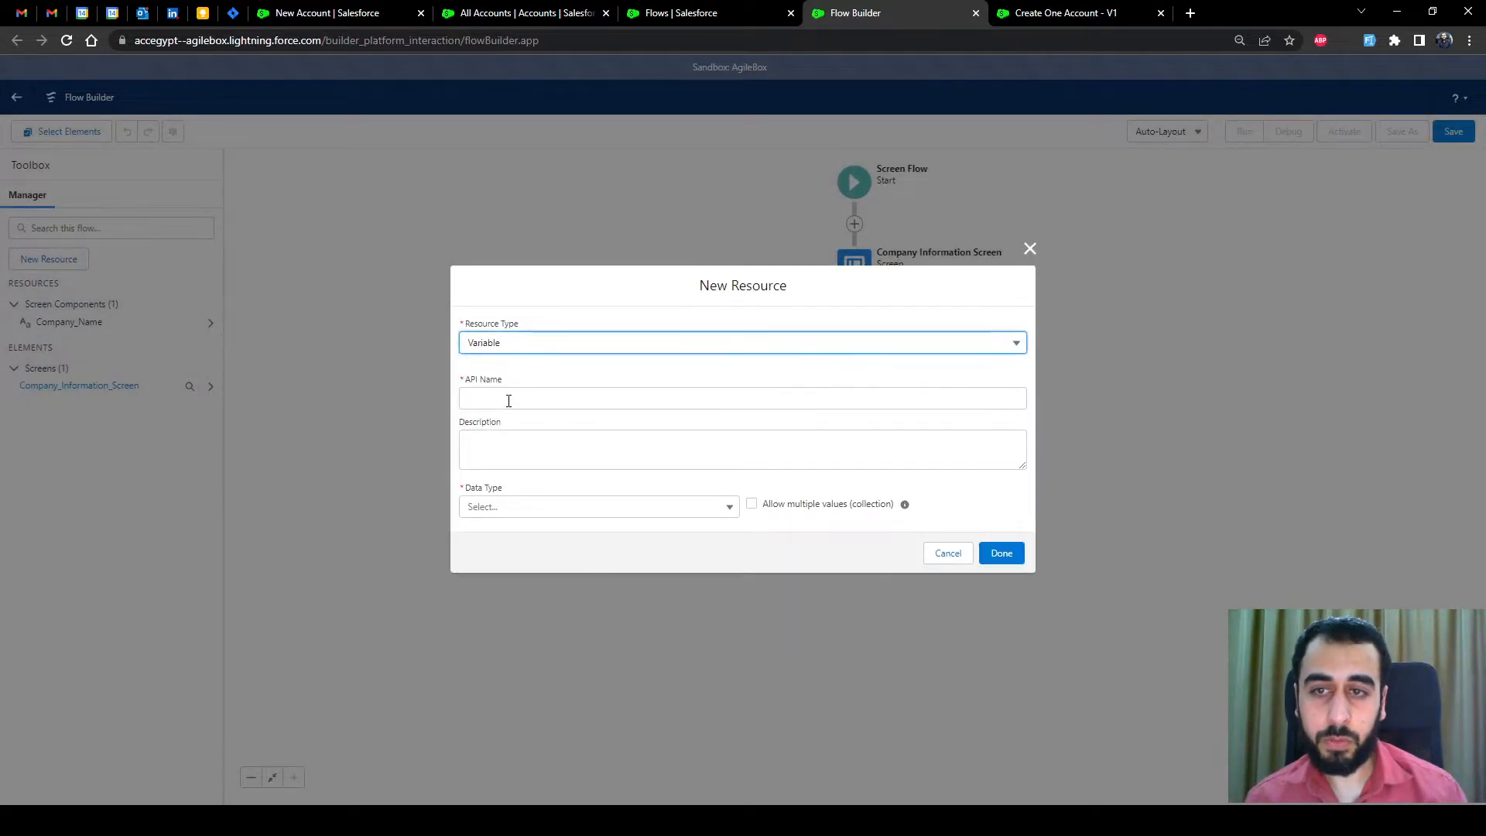
left_click(509, 399)
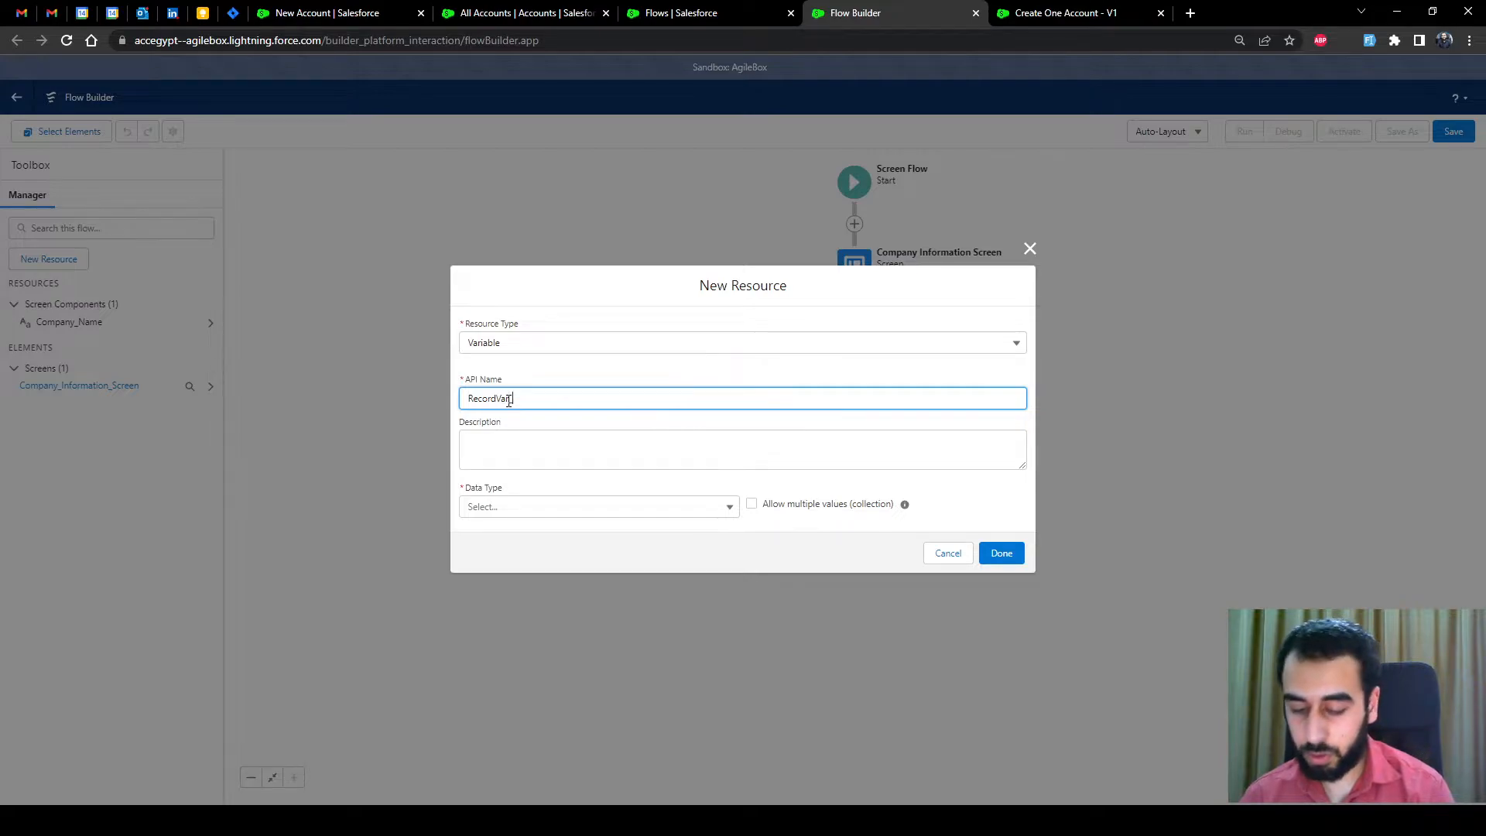
type("RecordVar_Company")
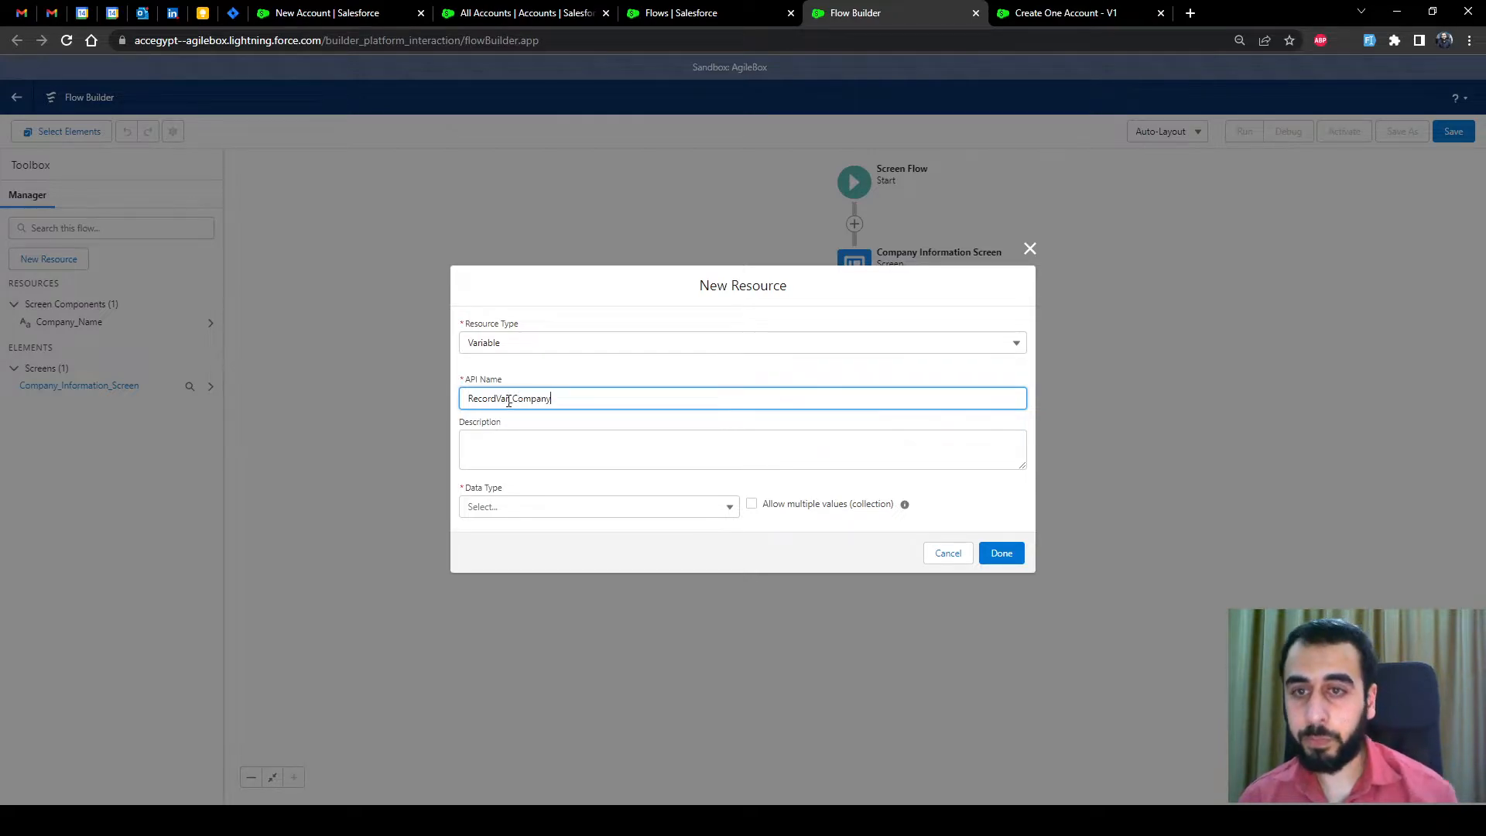
left_click(522, 382)
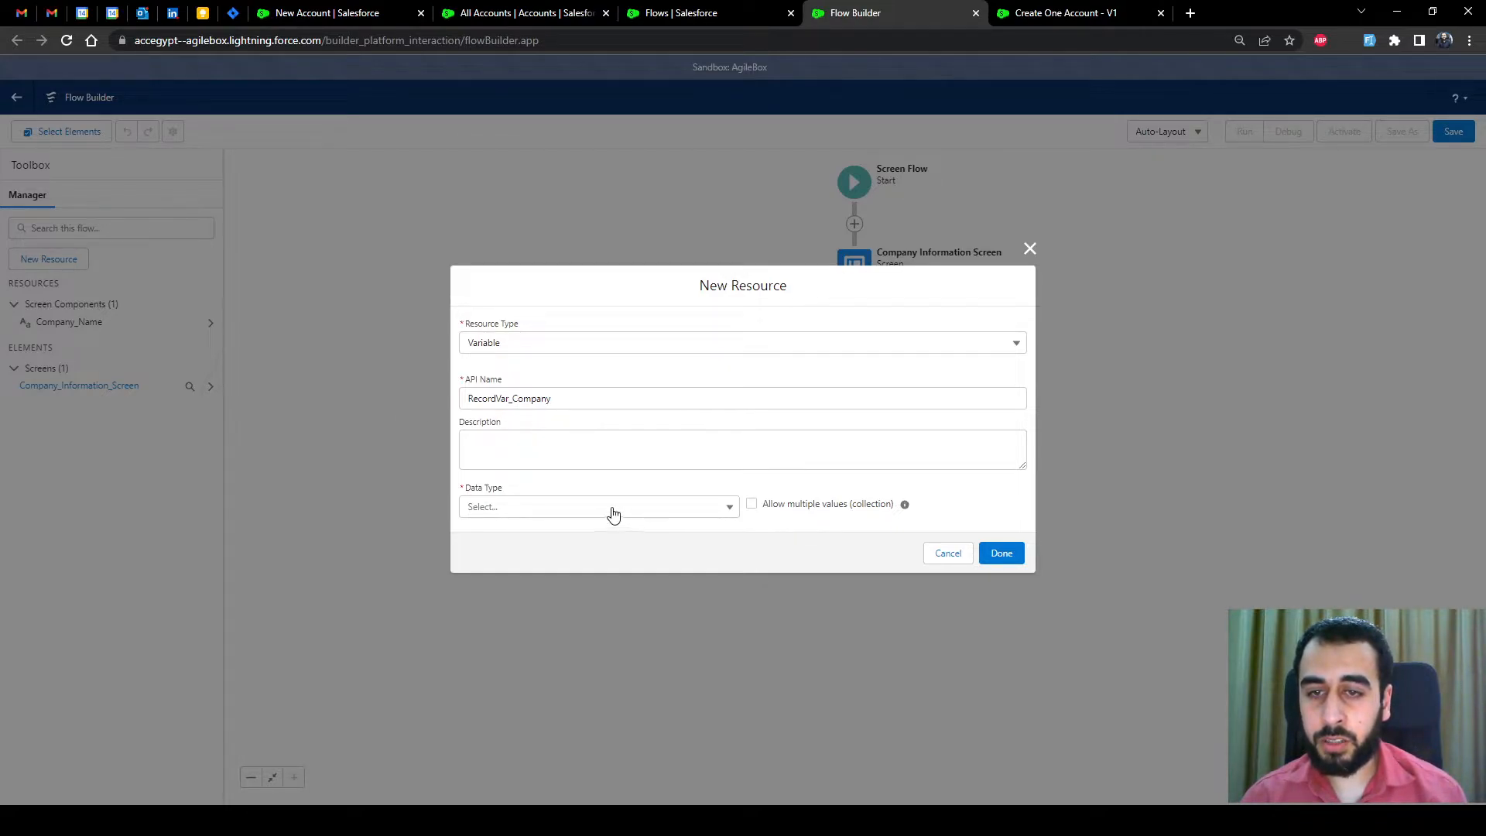
Make the variable a Record data type for the Account object
left_click(534, 511)
left_click(514, 565)
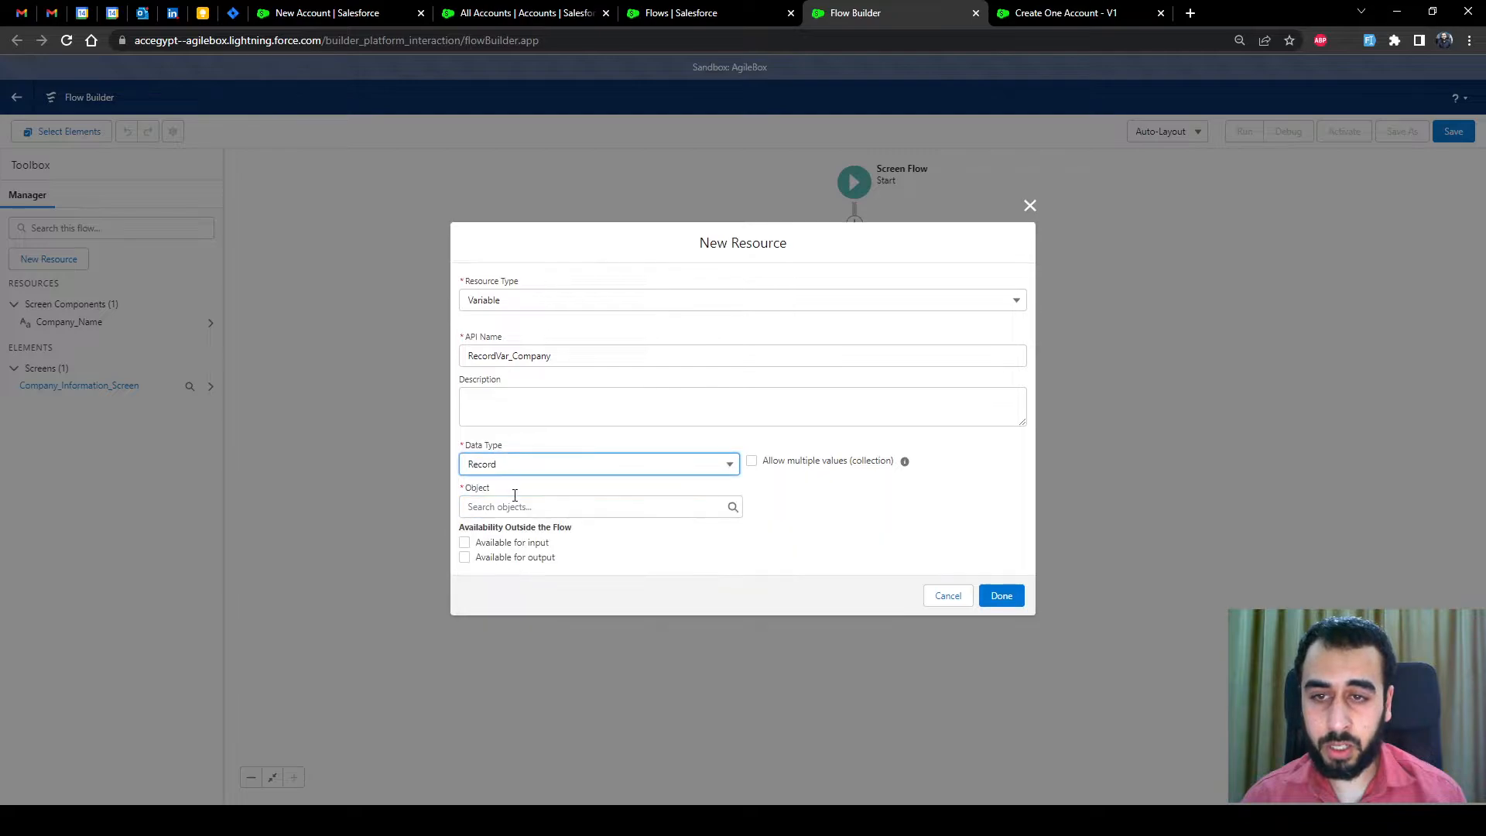
left_click(510, 507)
type("account")
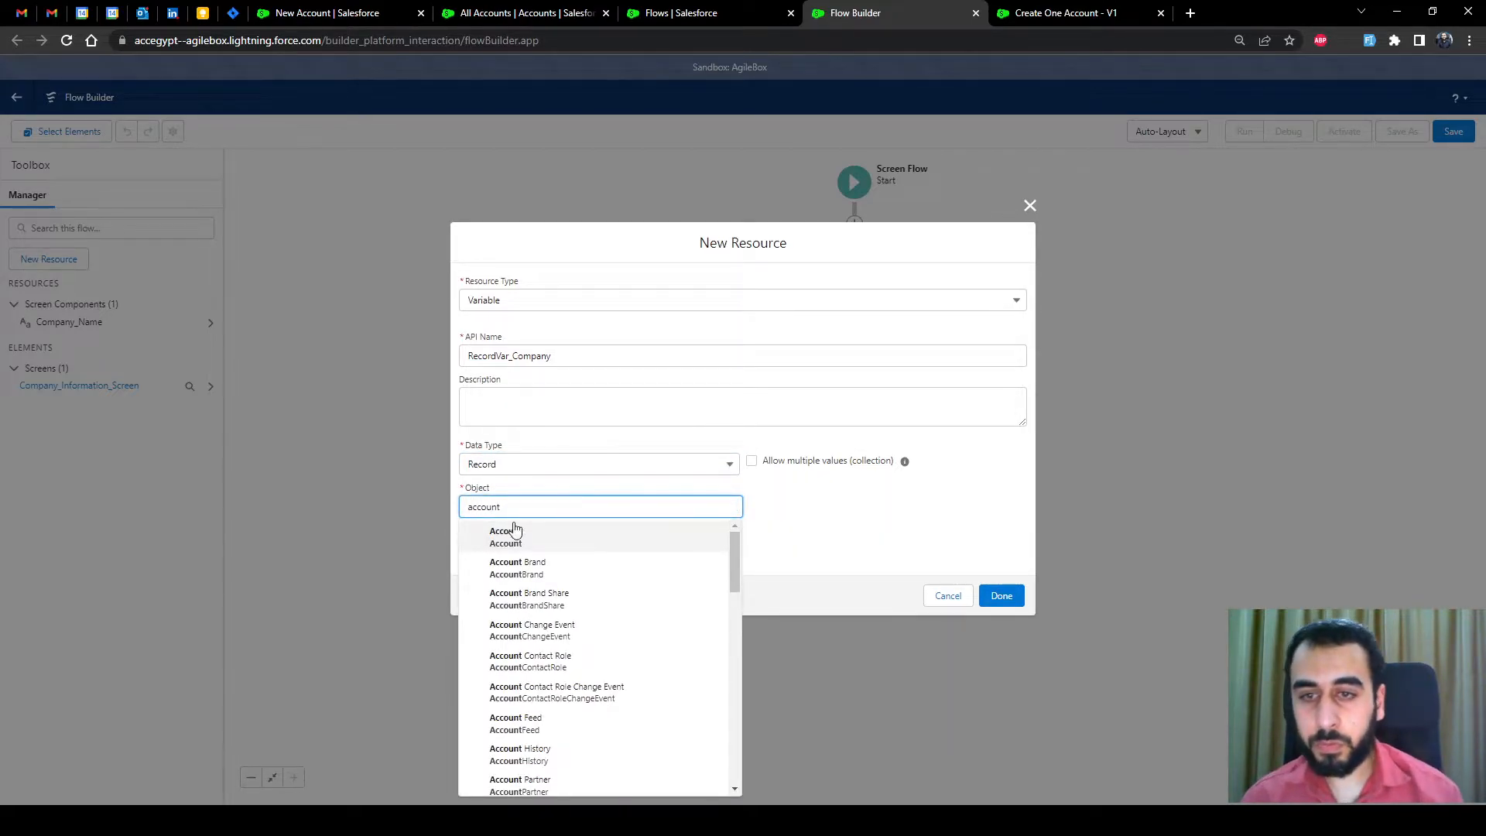
left_click(510, 533)
left_click(809, 531)
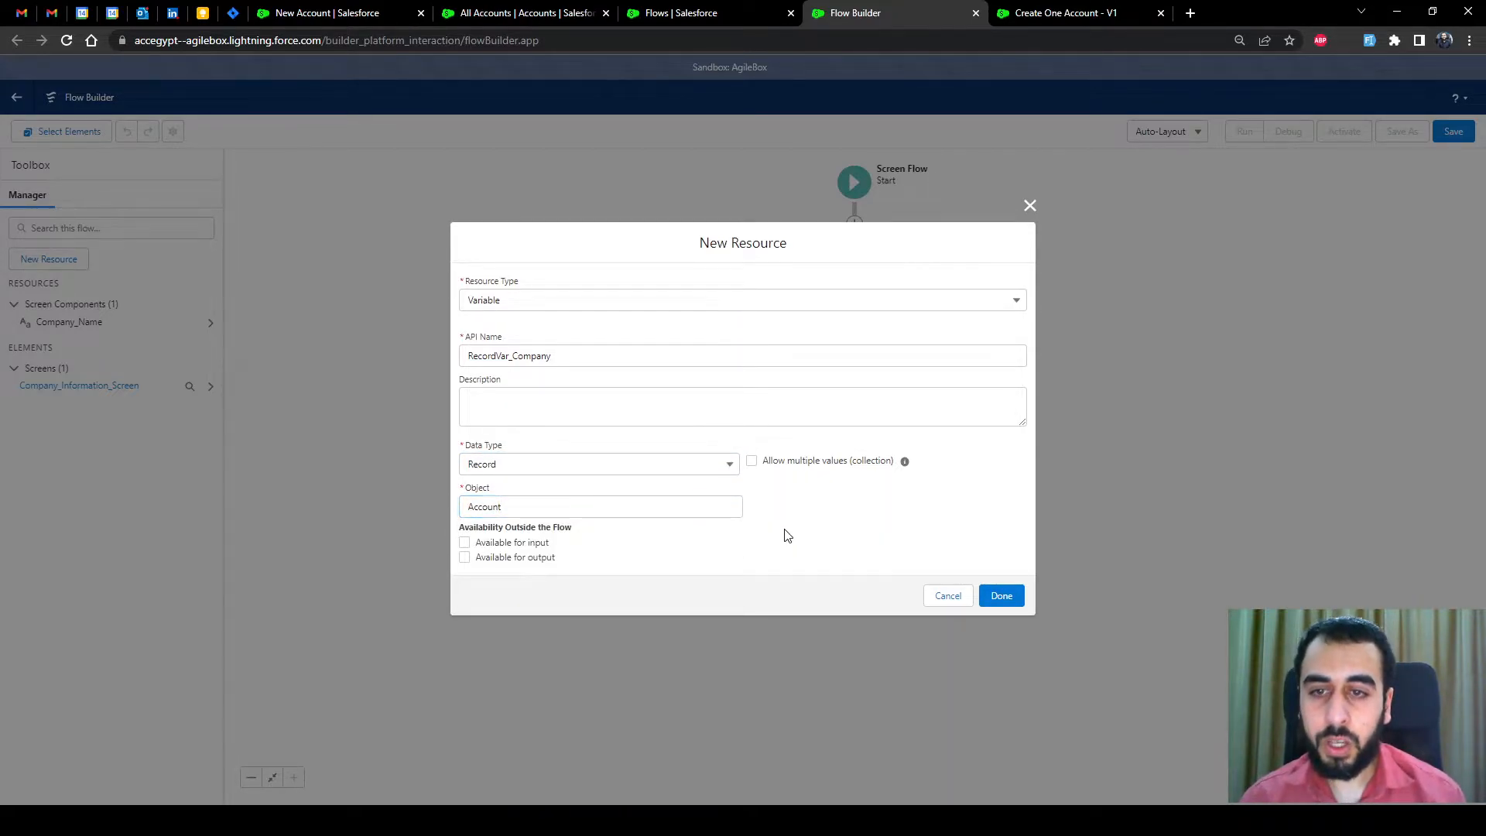
Check the RecordVar_Company name and save the Account record variable
left_click(489, 357)
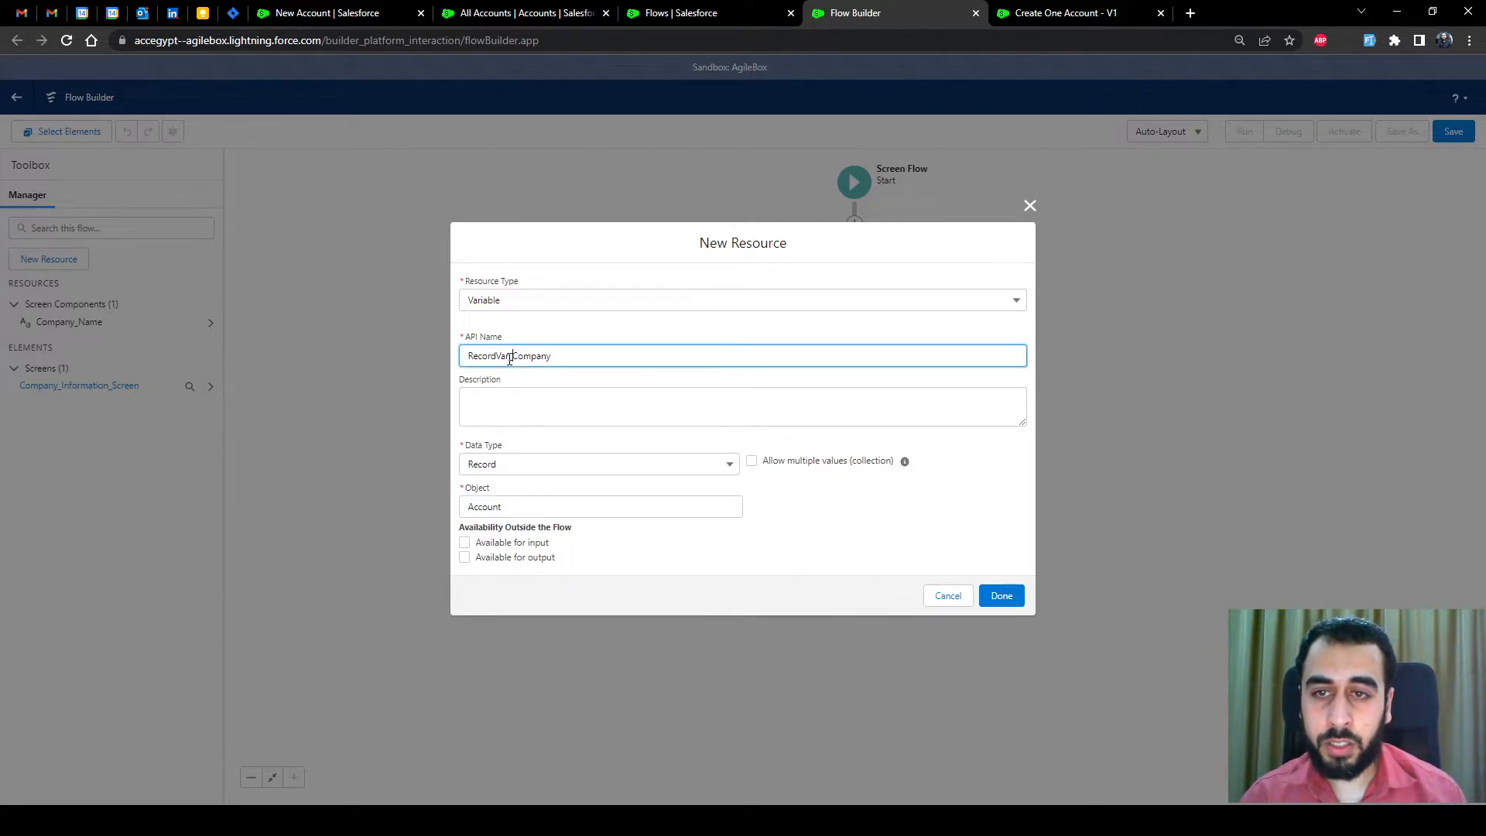
left_click_drag(510, 357, 459, 357)
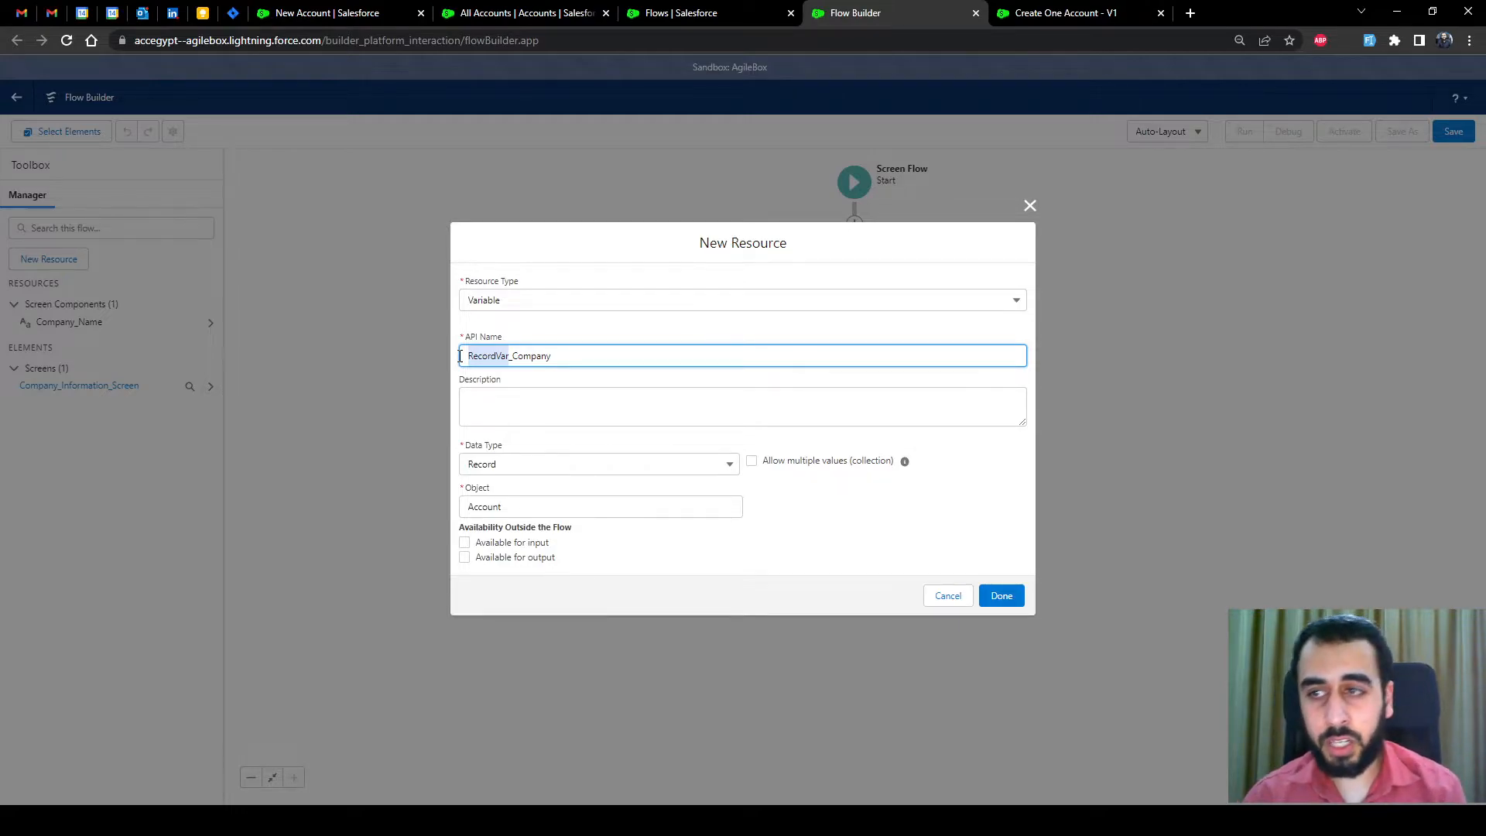
left_click(522, 357)
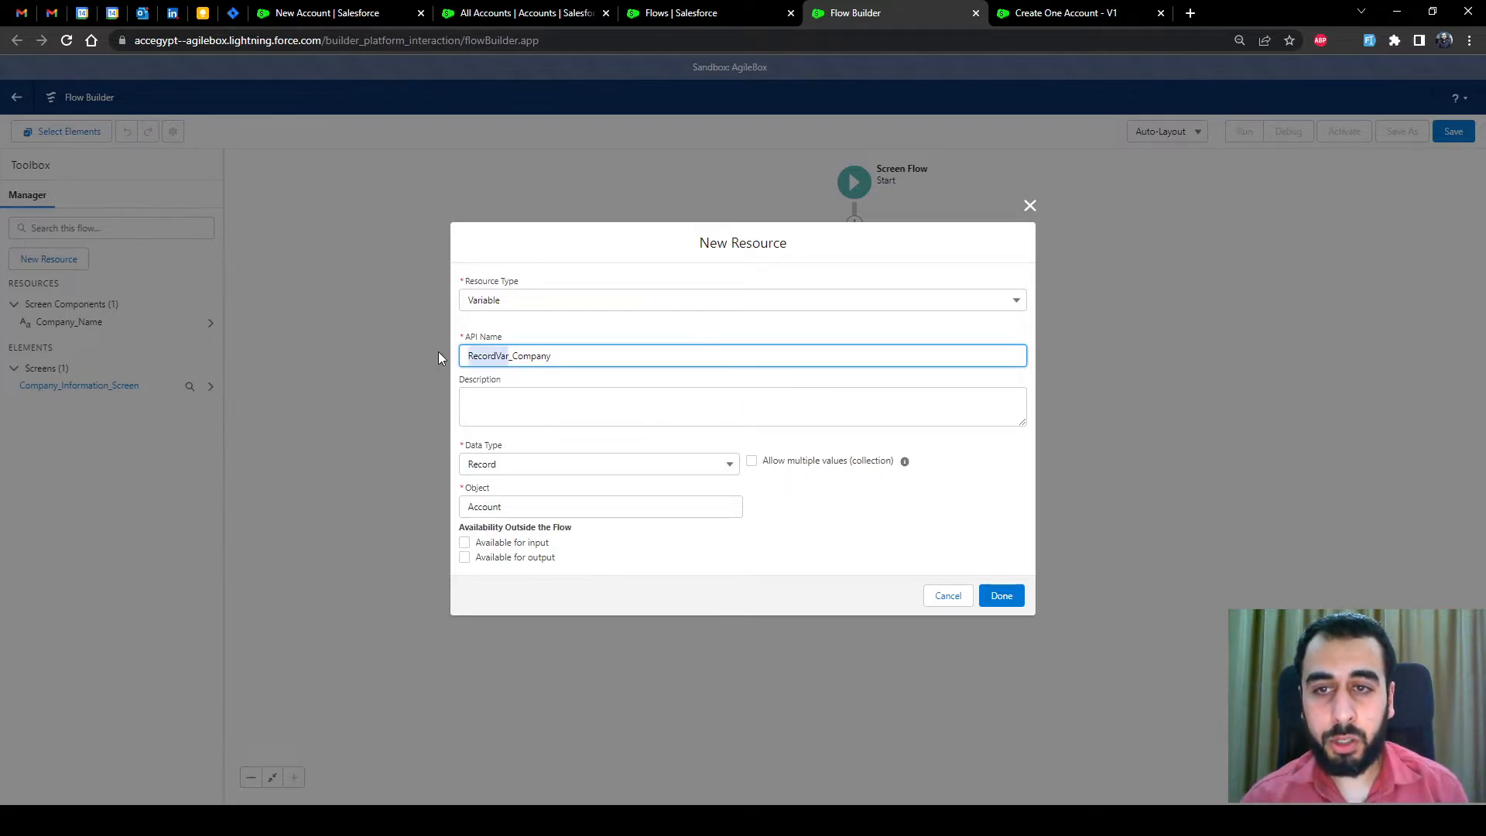
left_click_drag(512, 356, 585, 353)
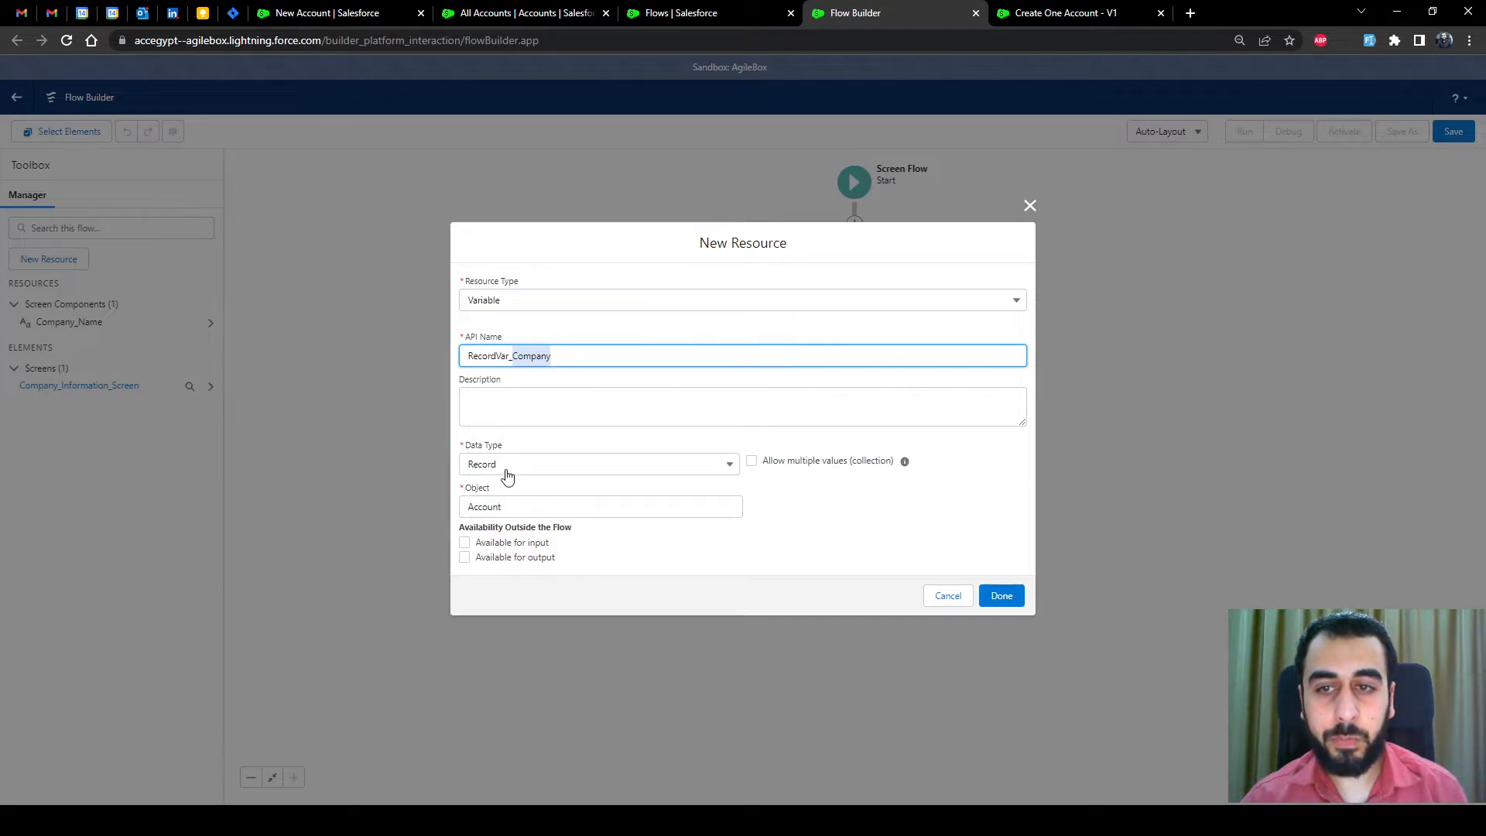
left_click_drag(497, 357, 453, 365)
left_click(511, 357)
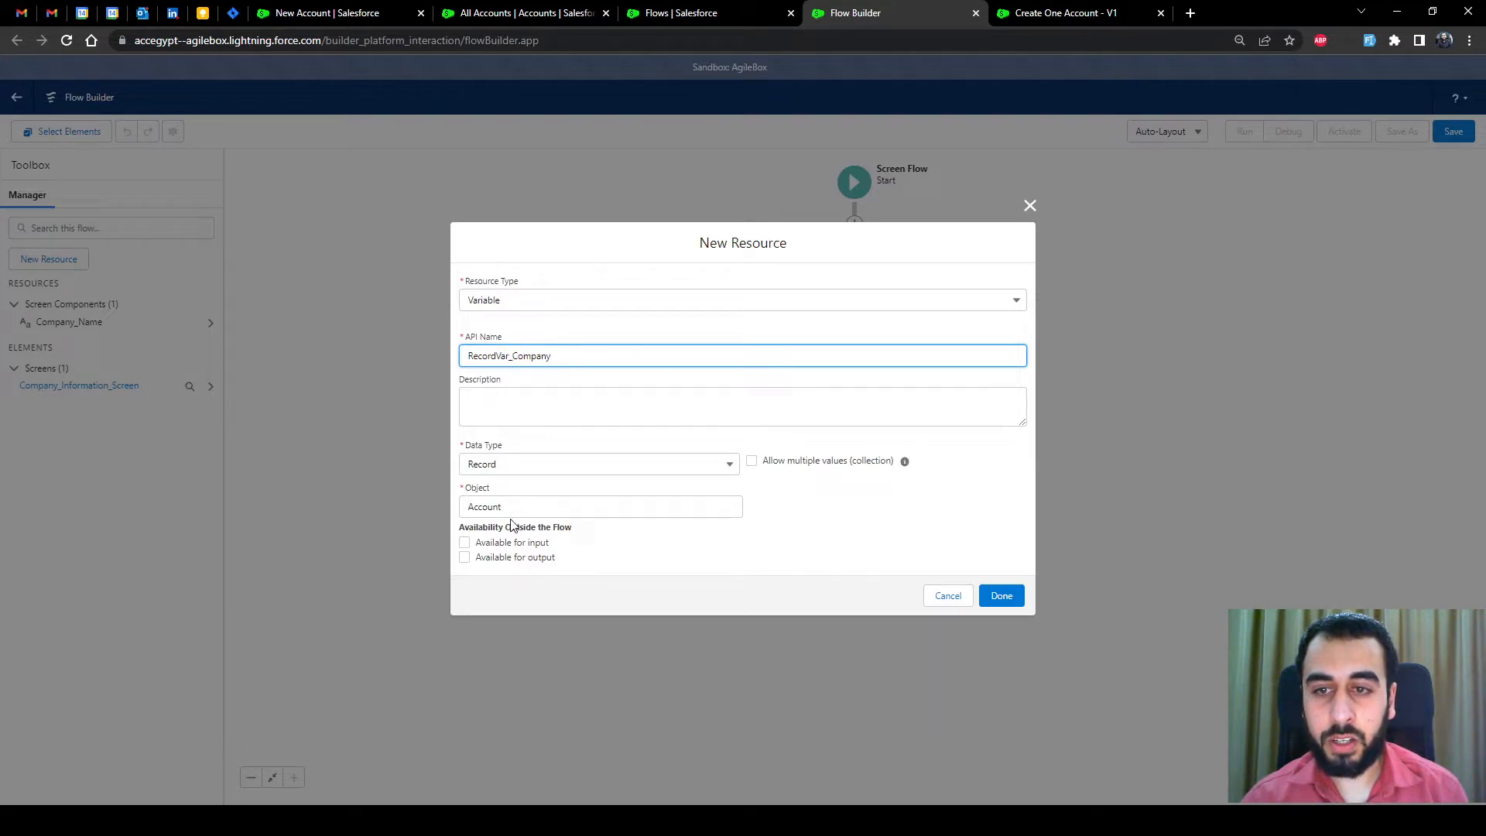
left_click(542, 355)
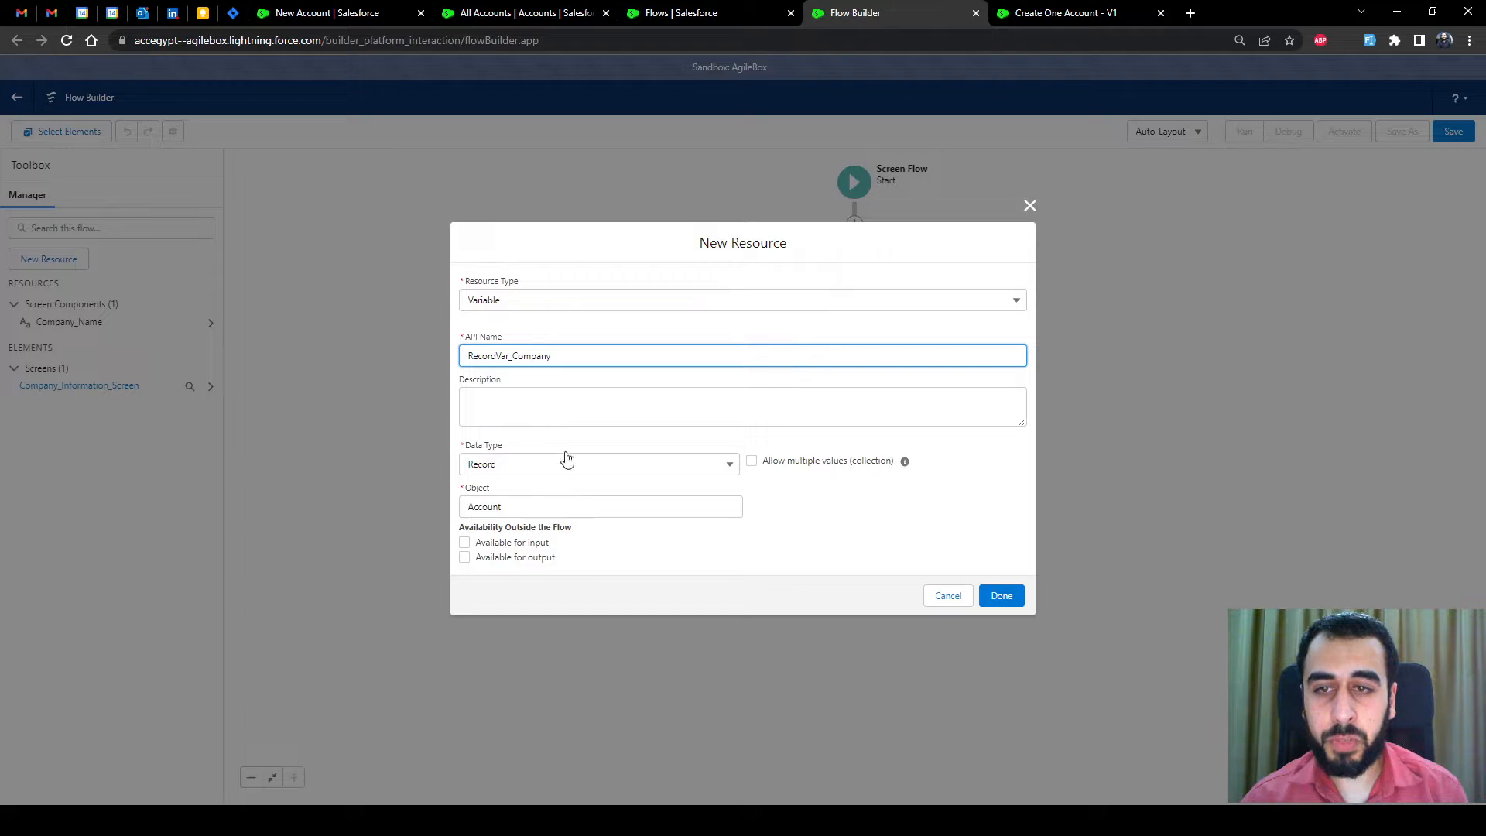
left_click(555, 337)
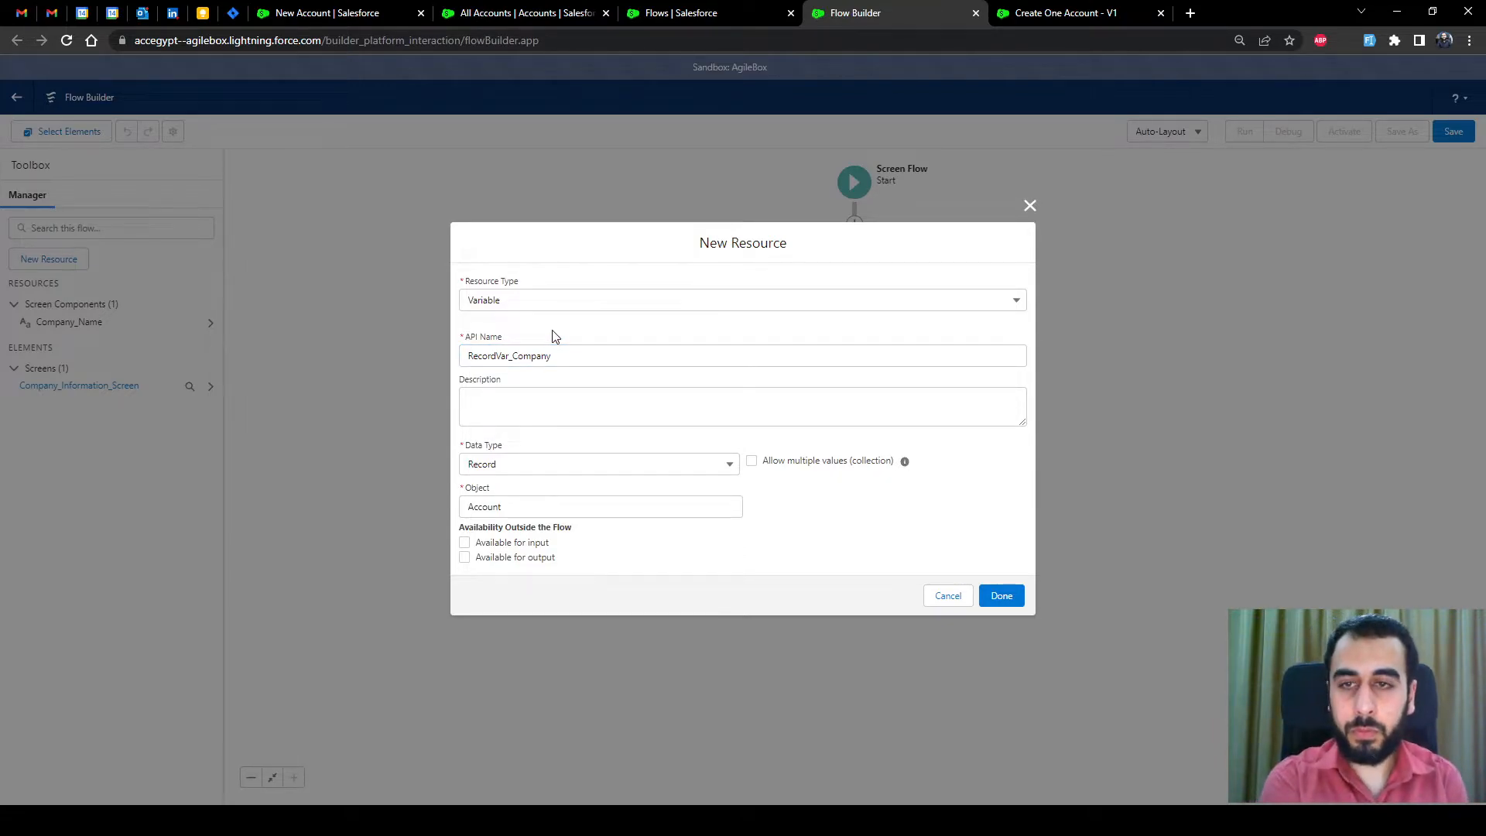
left_click(1003, 598)
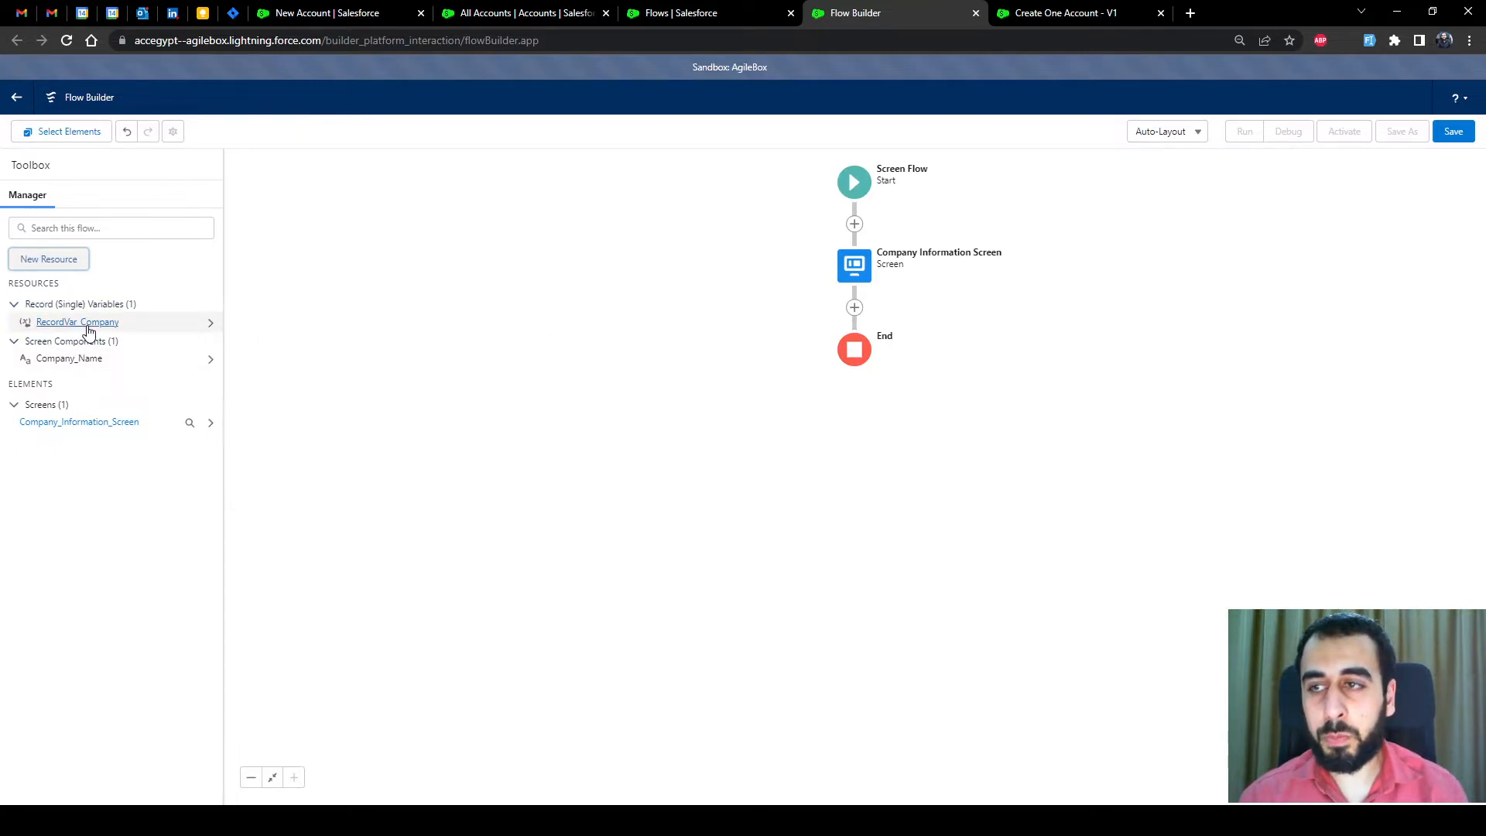
Add an Assignment after the screen labelled 'Assign Company Information to RecordVar_Company'
left_click(854, 307)
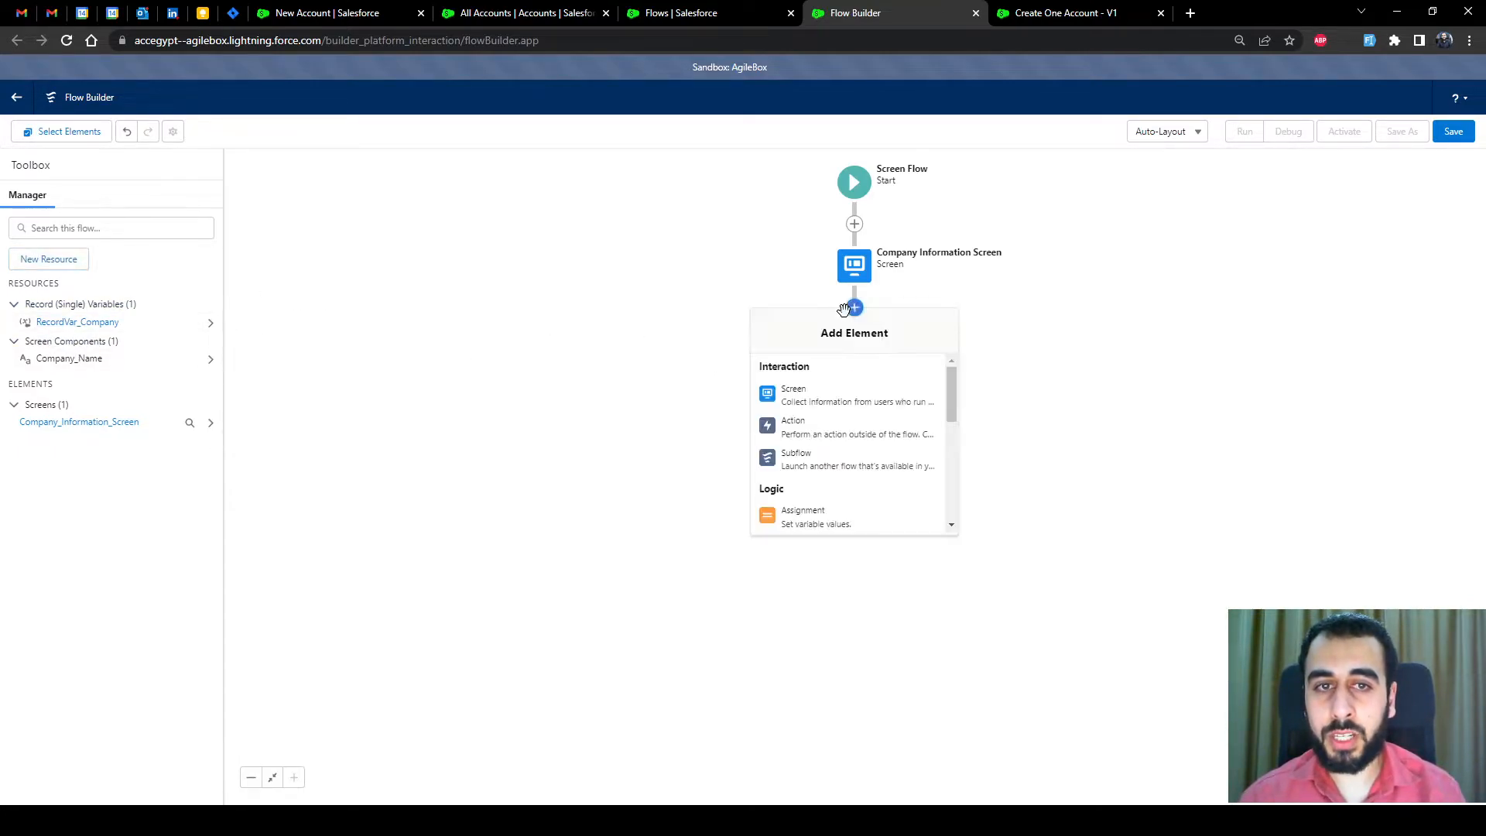
scroll(844, 440, "down", 2)
left_click(828, 438)
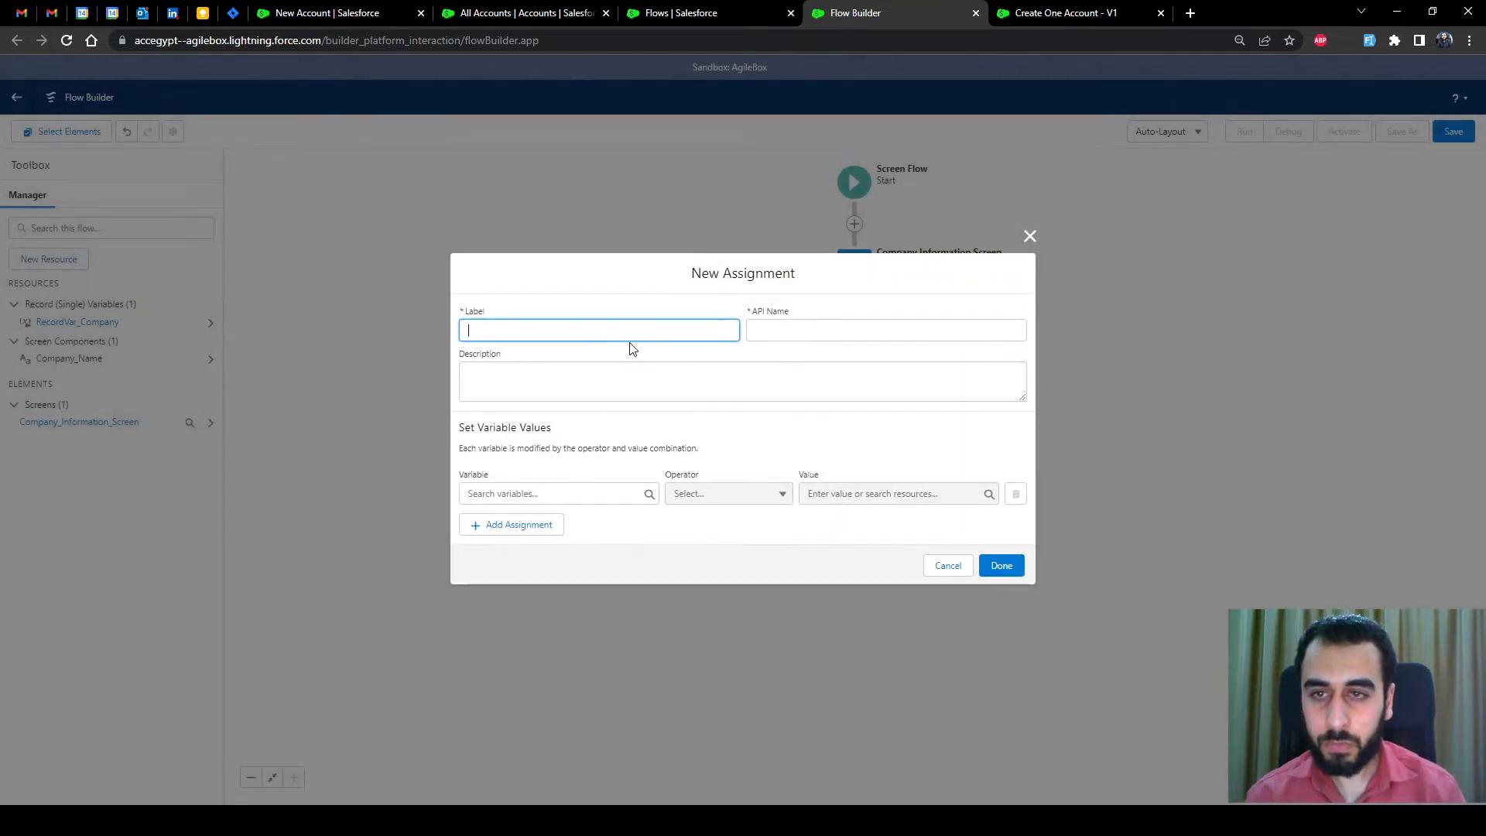
type("Assign Comp")
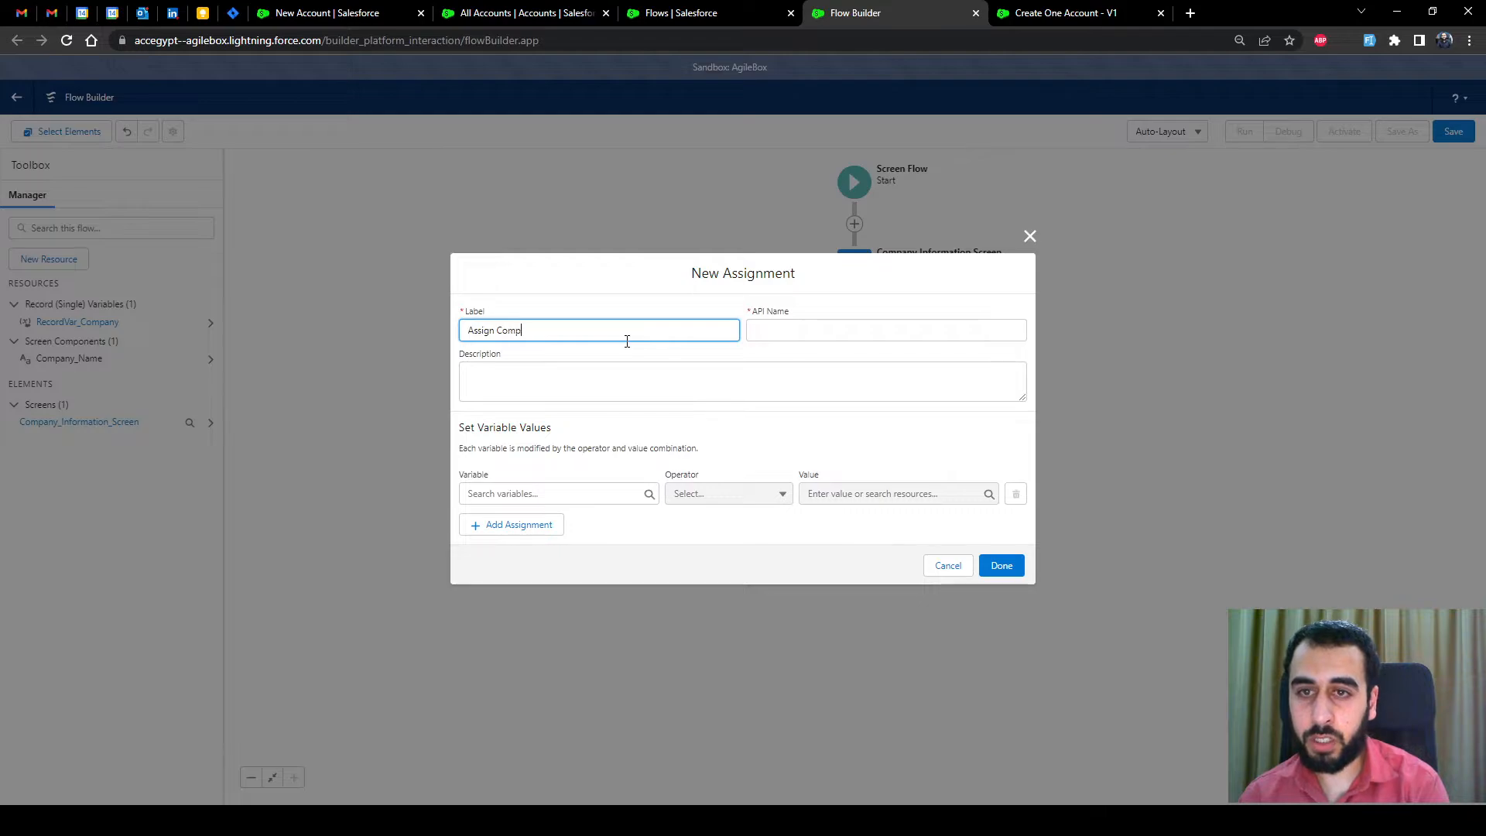
type("any Information")
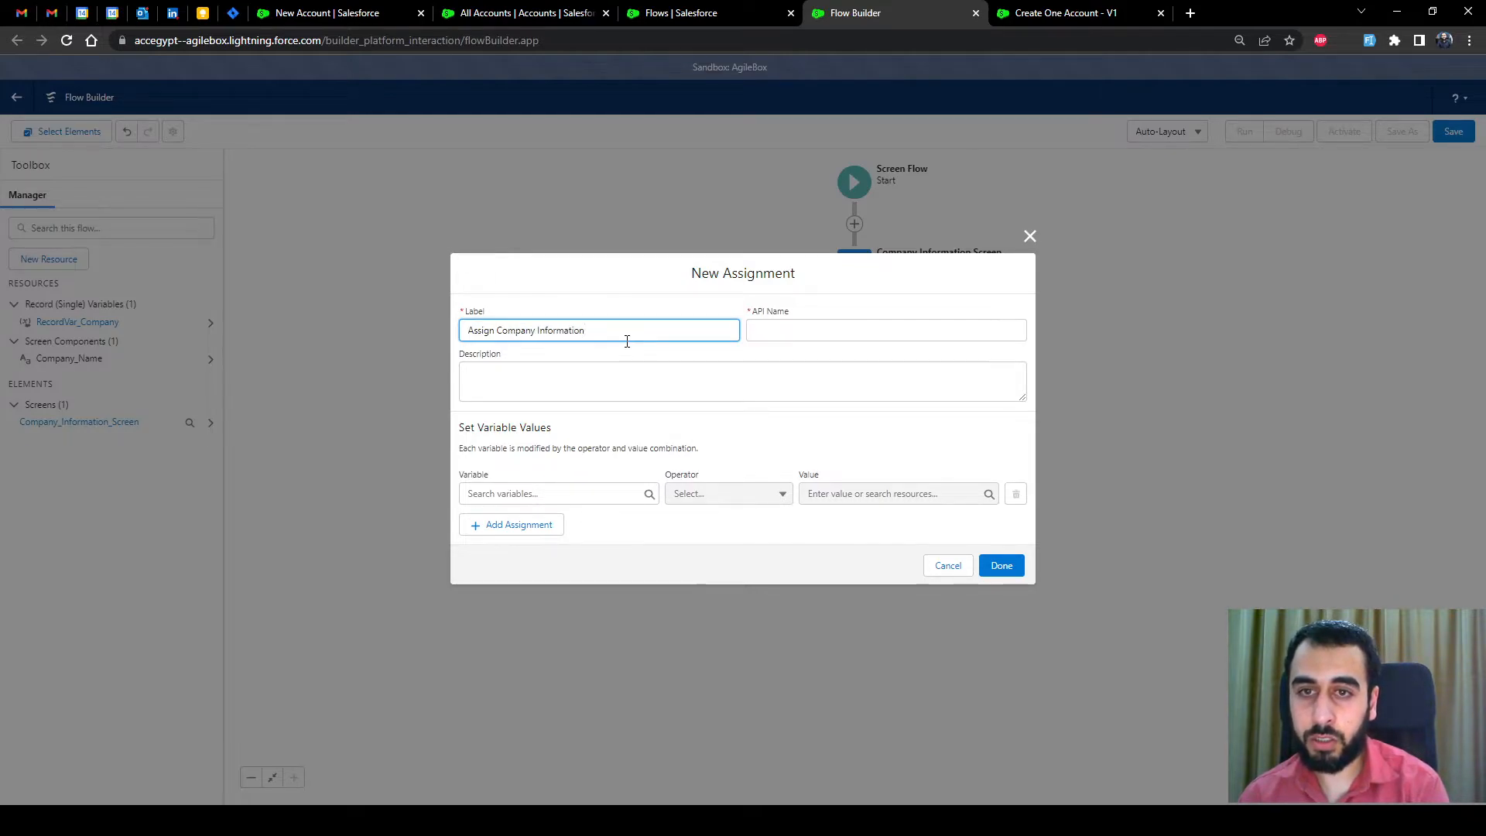
type(" to ")
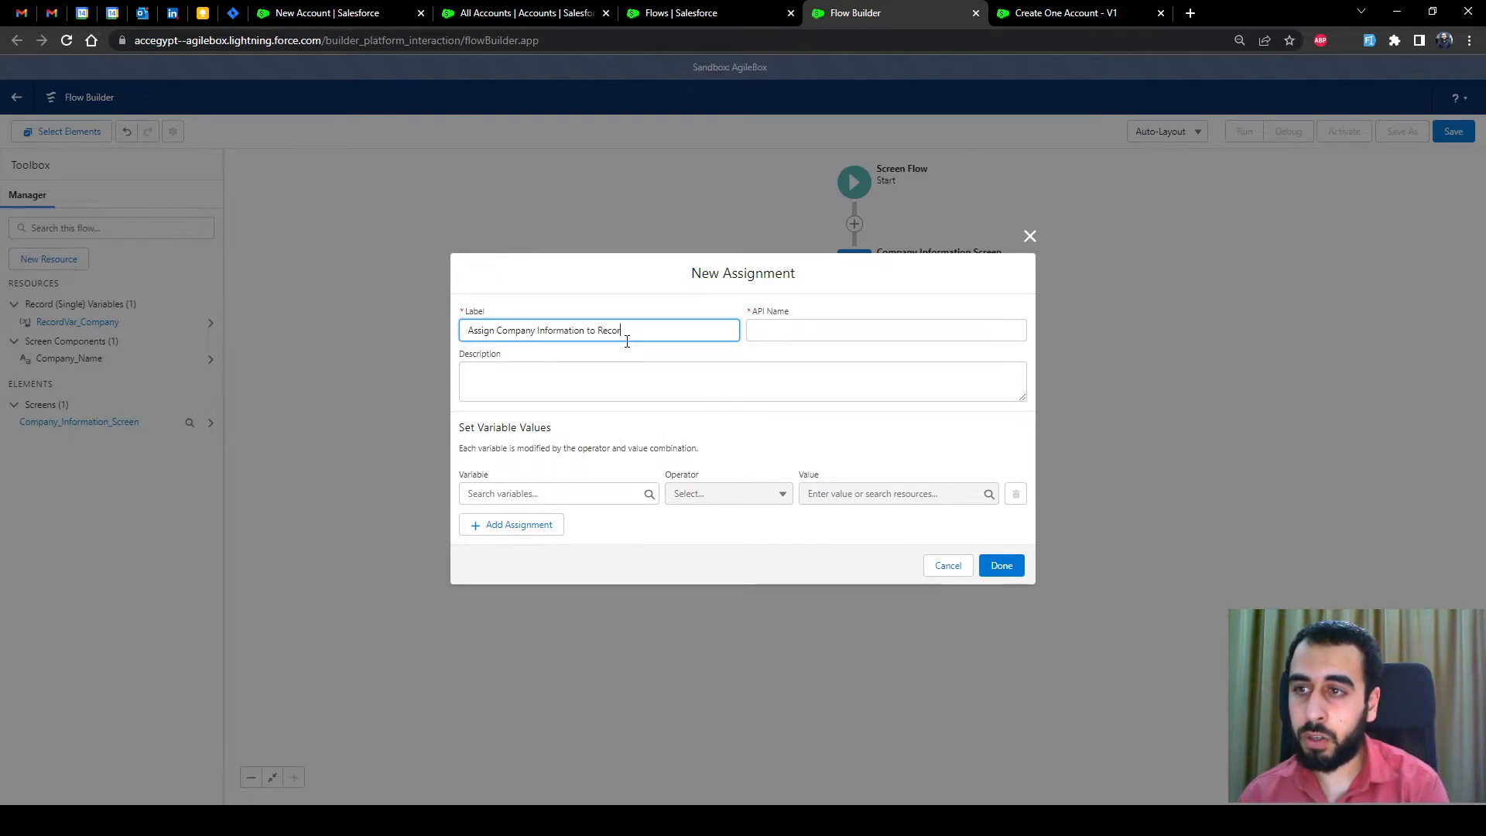
type("Recorrd")
key("BackSpace")
key("BackSpace")
type("dVar")
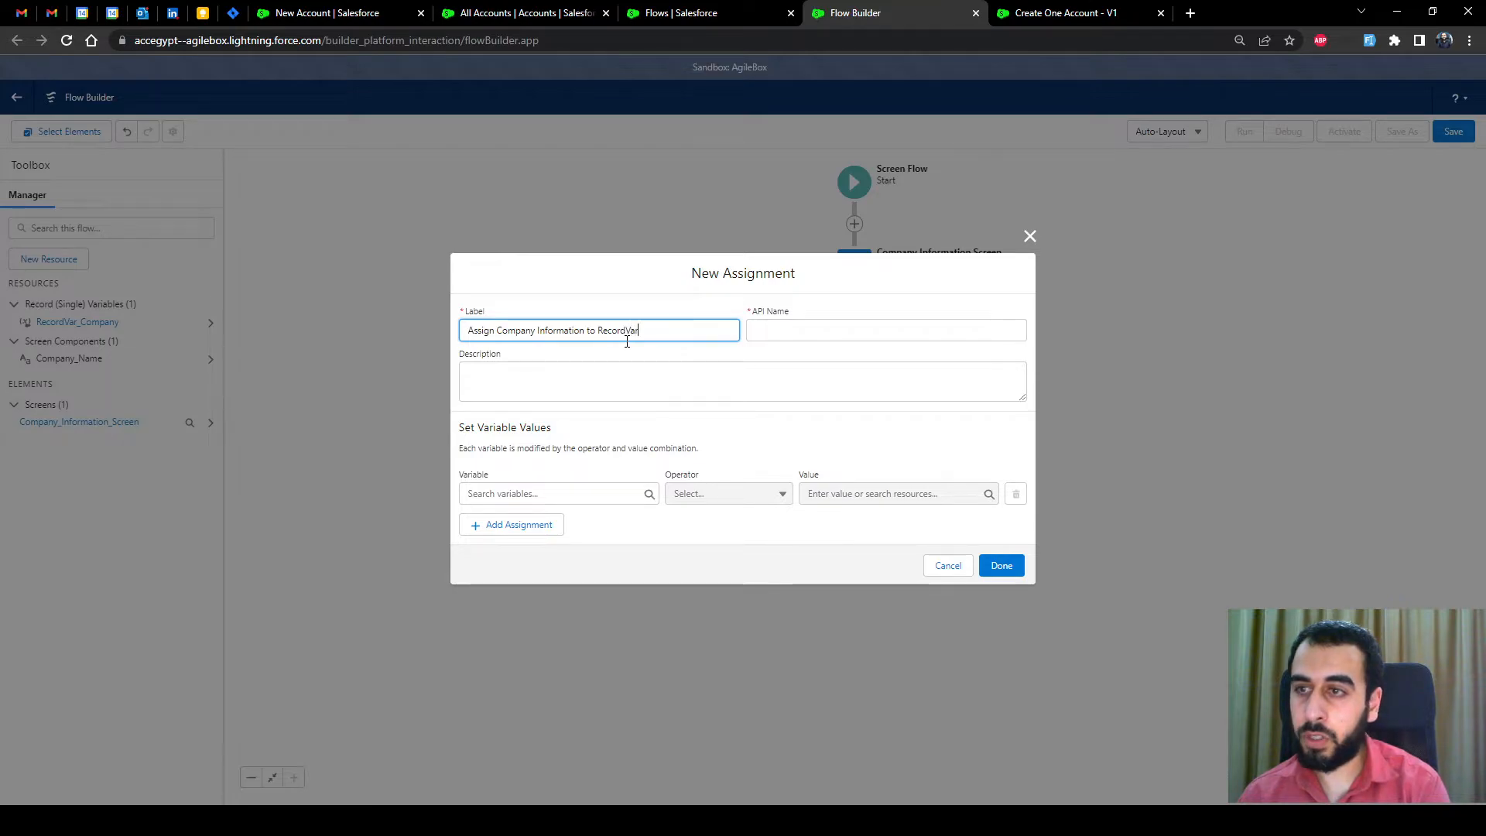
type("_Comp")
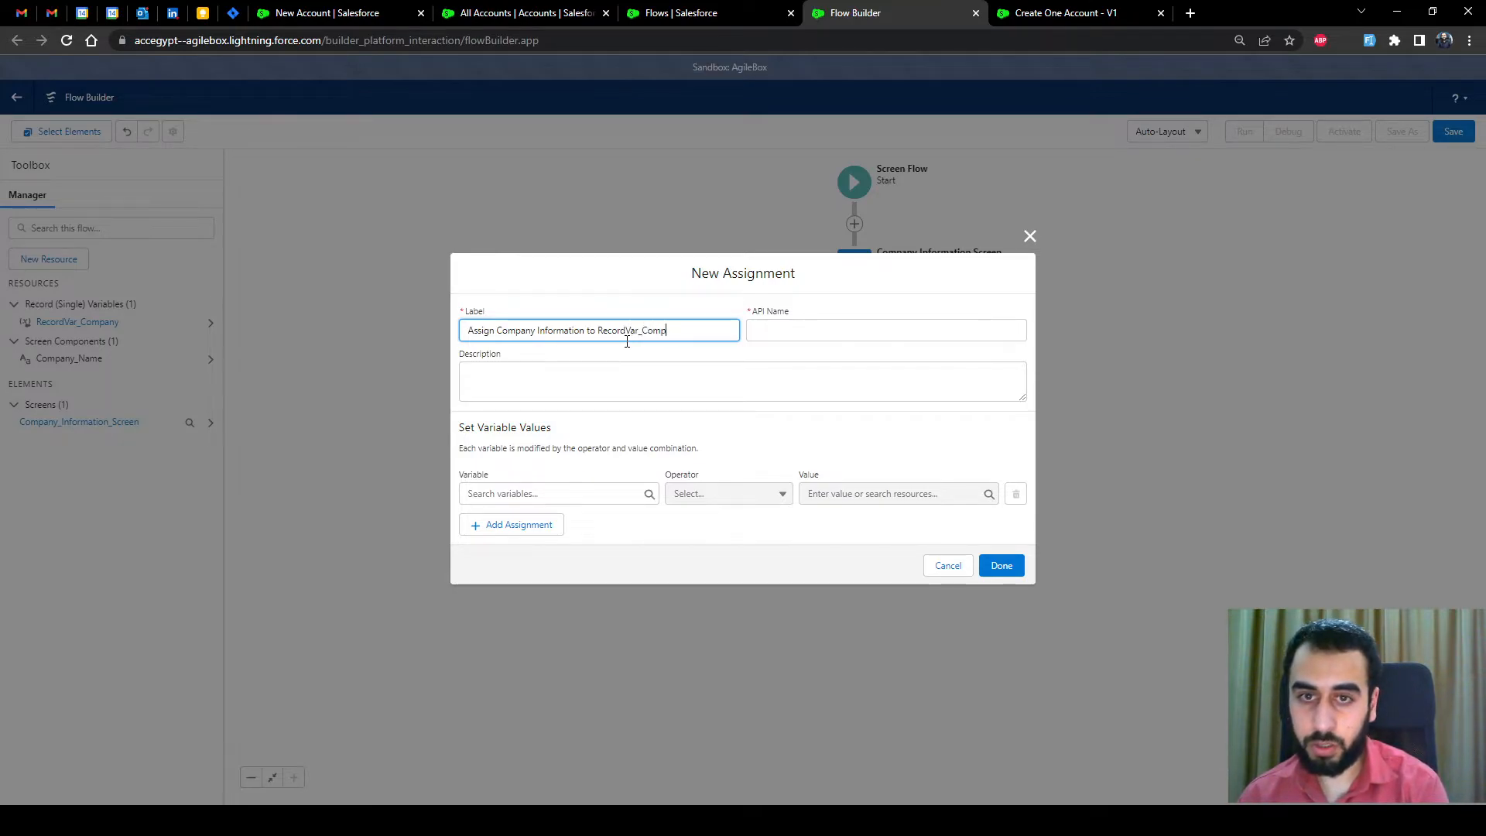
type("any")
left_click(635, 348)
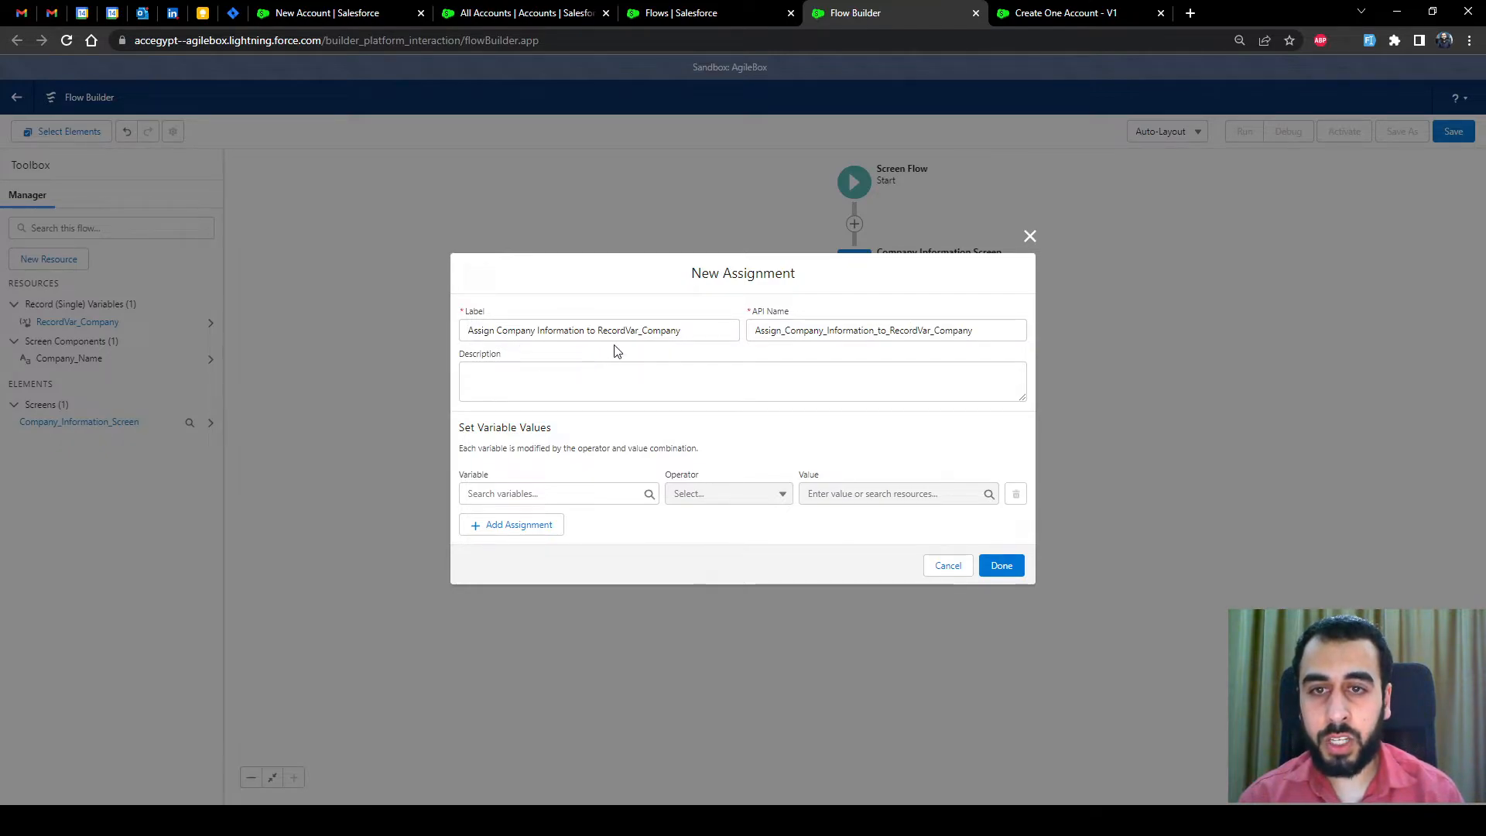
Check the label wording and its auto-filled API name Assign_Company_Information_to_RecordVar_Company
left_click_drag(585, 331, 499, 330)
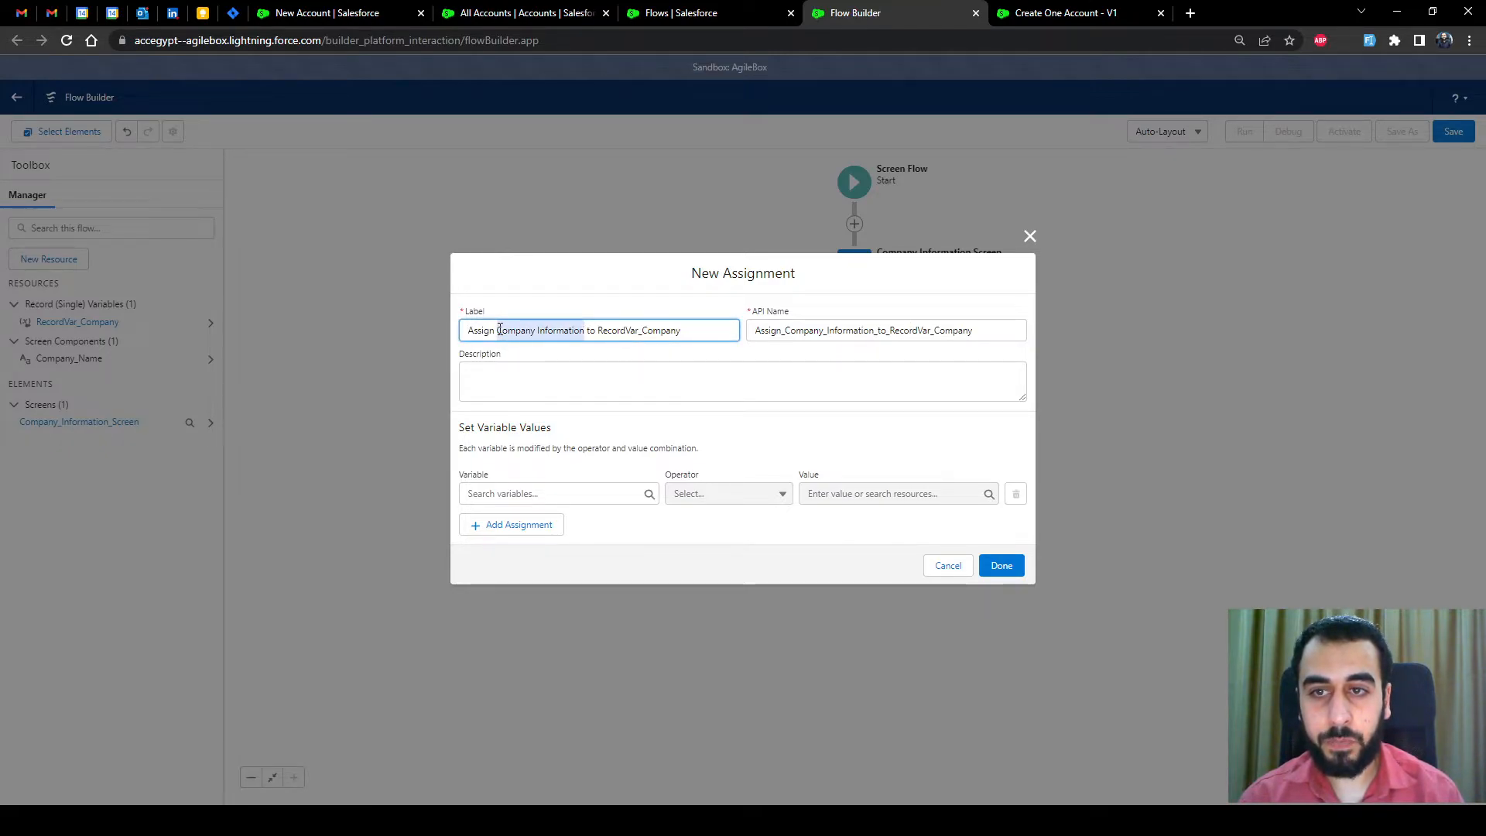
left_click(499, 330)
double_click(489, 330)
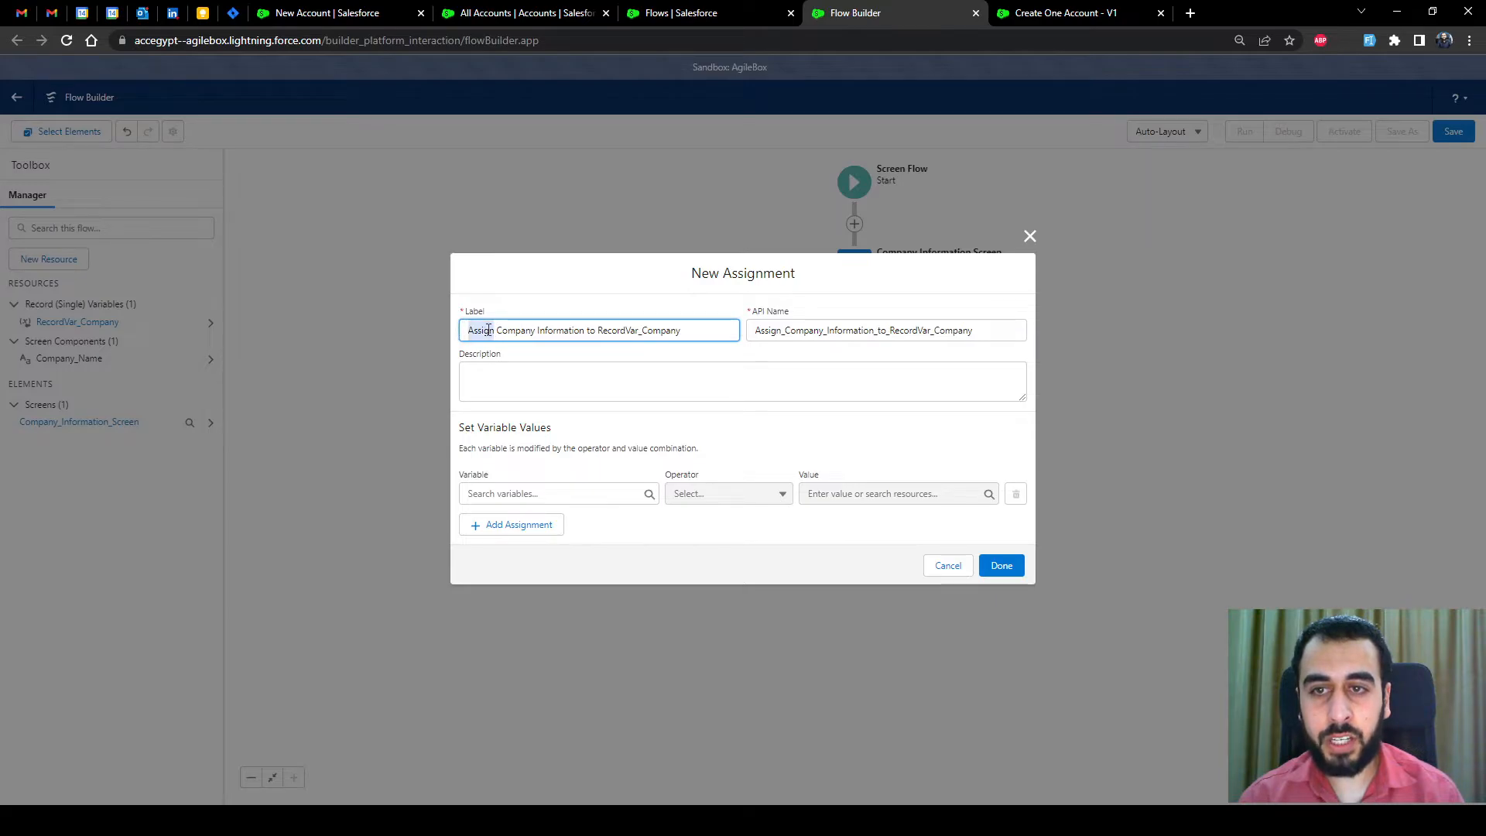
left_click(575, 337)
left_click_drag(597, 331, 681, 331)
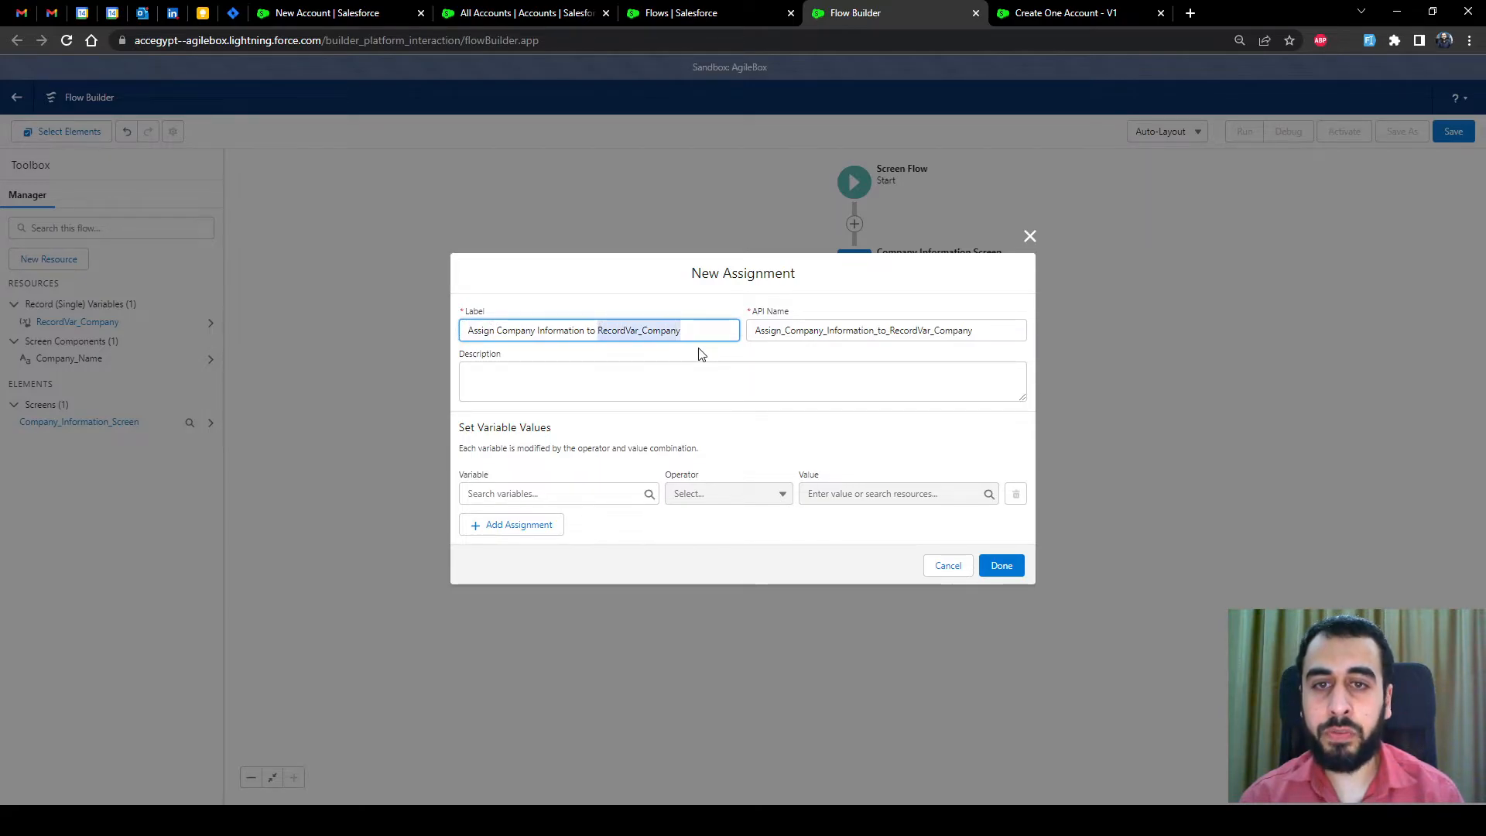
left_click(702, 354)
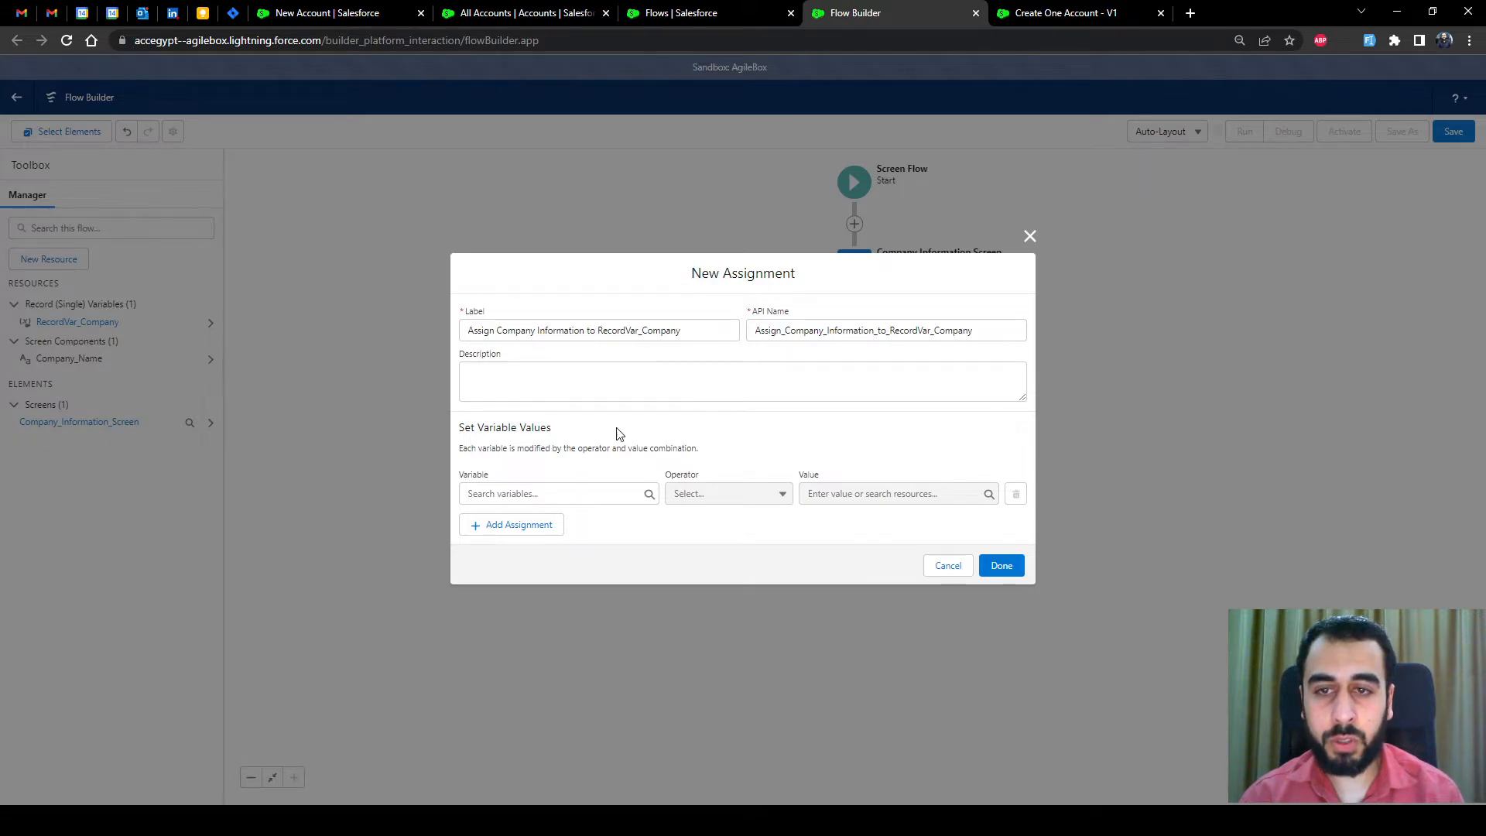
Assign RecordVar_Company's Account Name Equals Company_Name and add the assignment to the flow
left_click(563, 492)
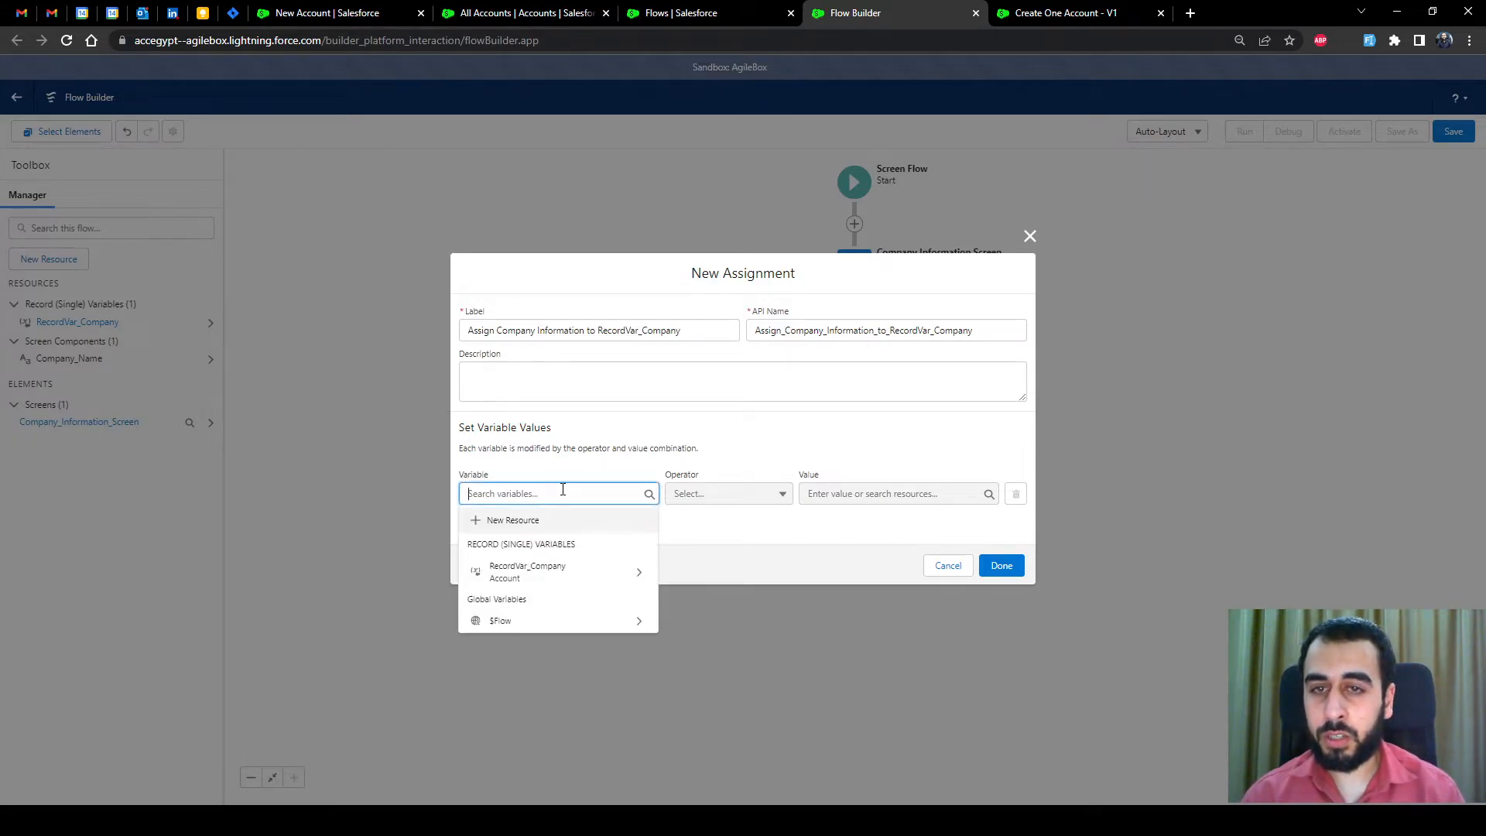
left_click(533, 573)
type("nasm")
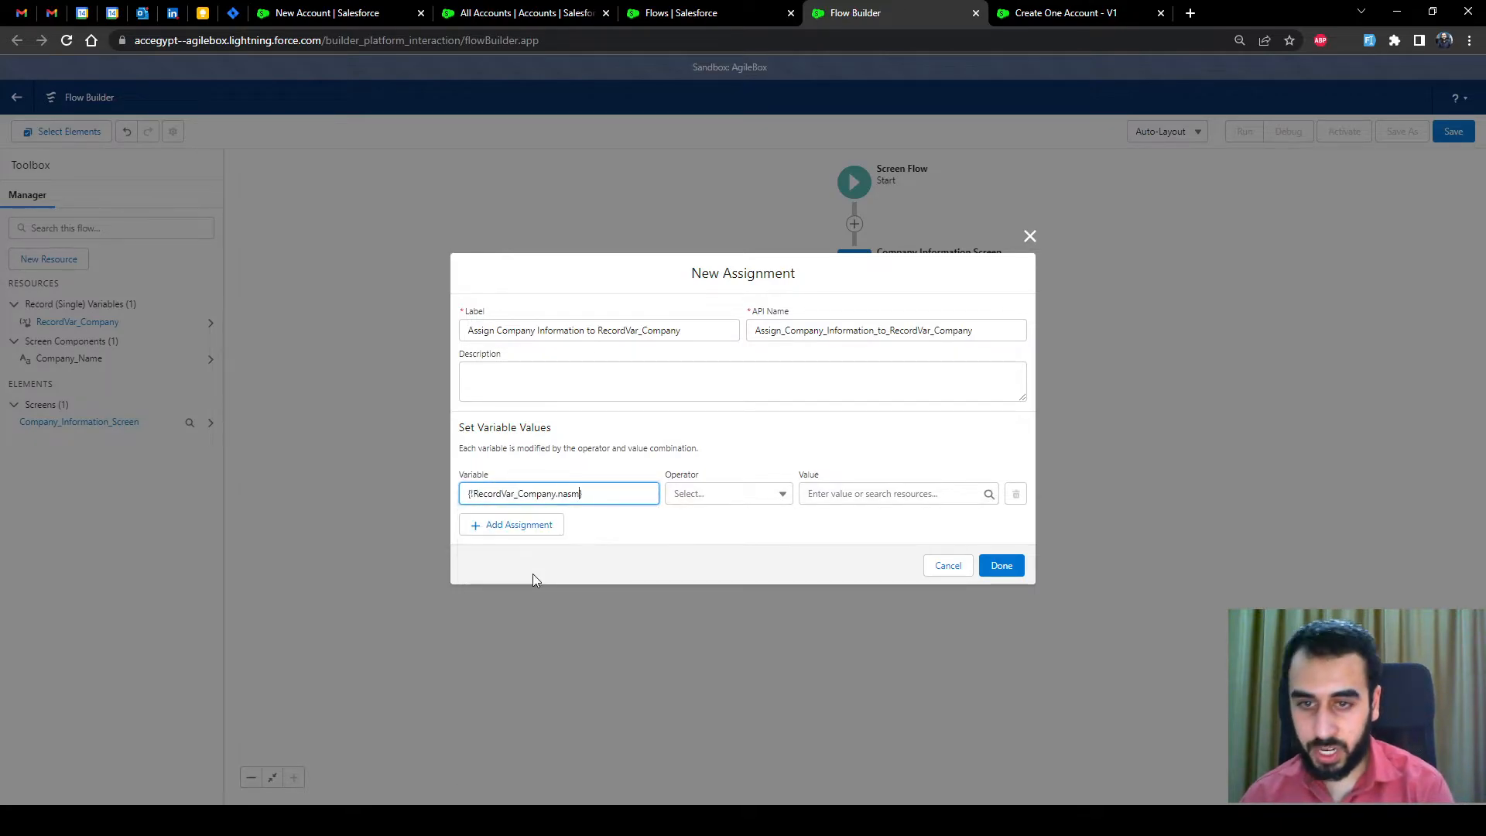
key("BackSpace")
key("BackSpace")
type("me")
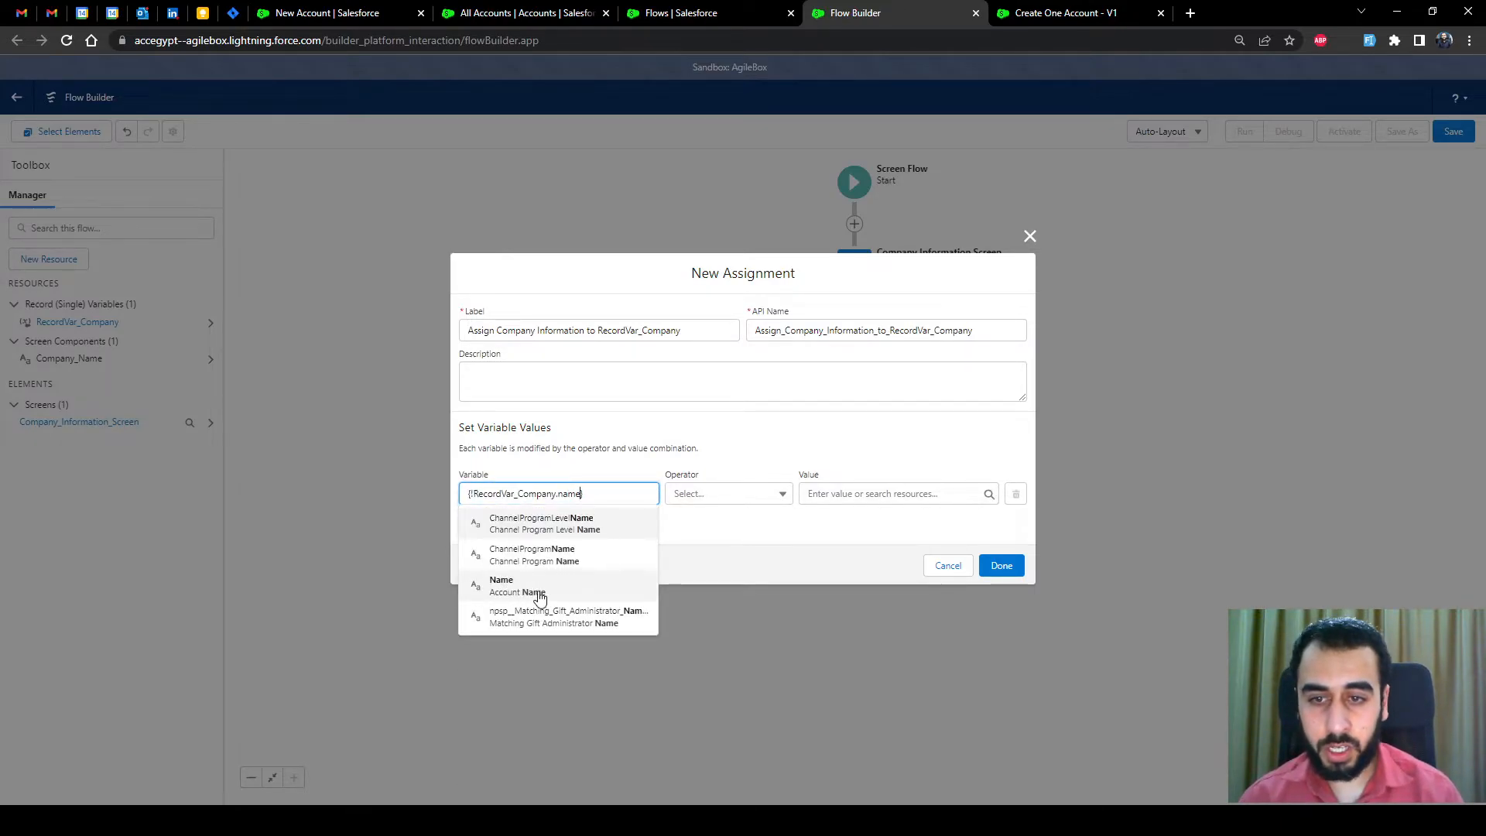
left_click(540, 589)
left_click(851, 493)
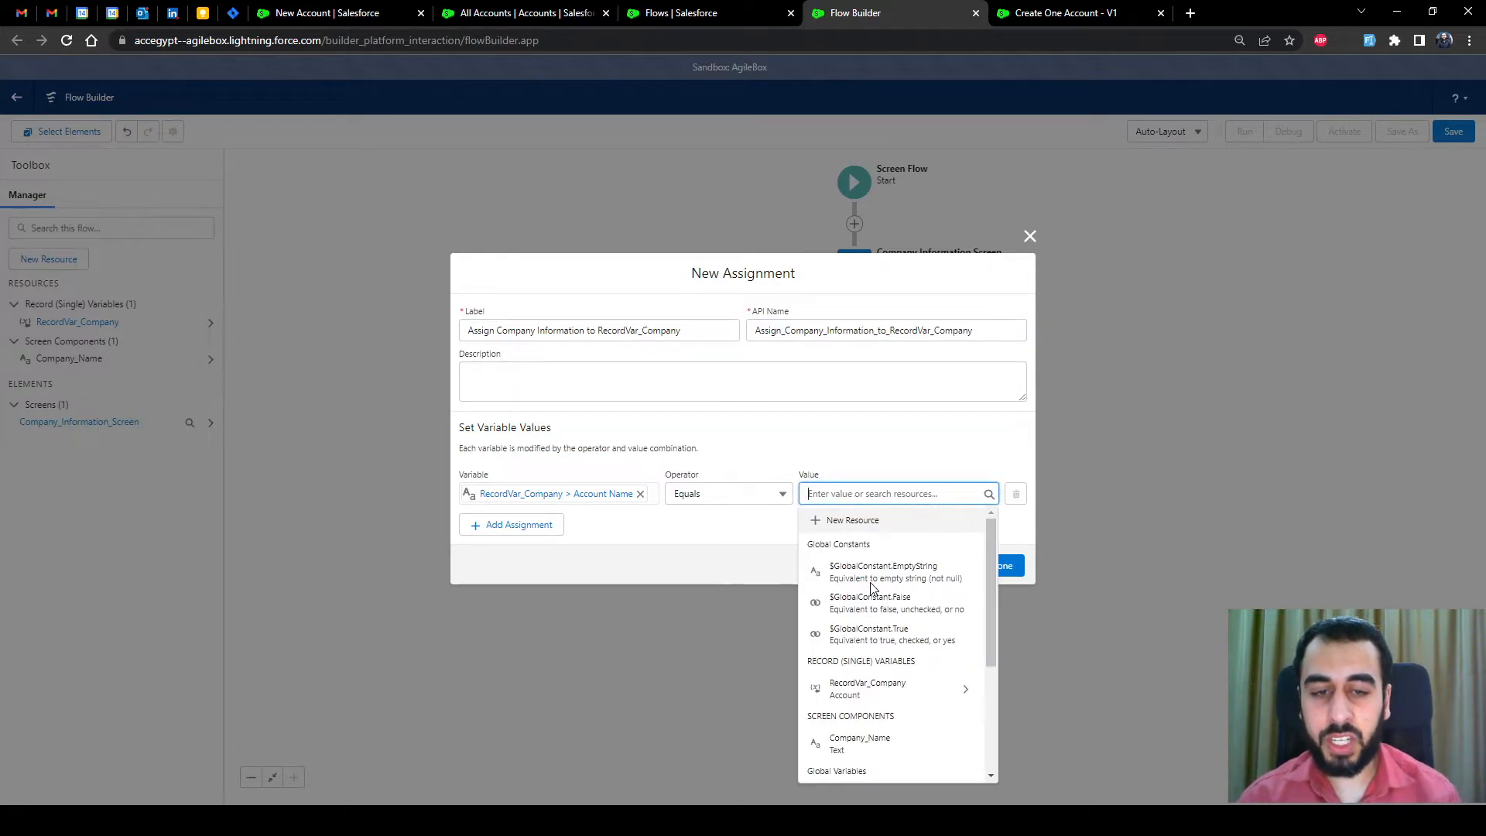
left_click(854, 744)
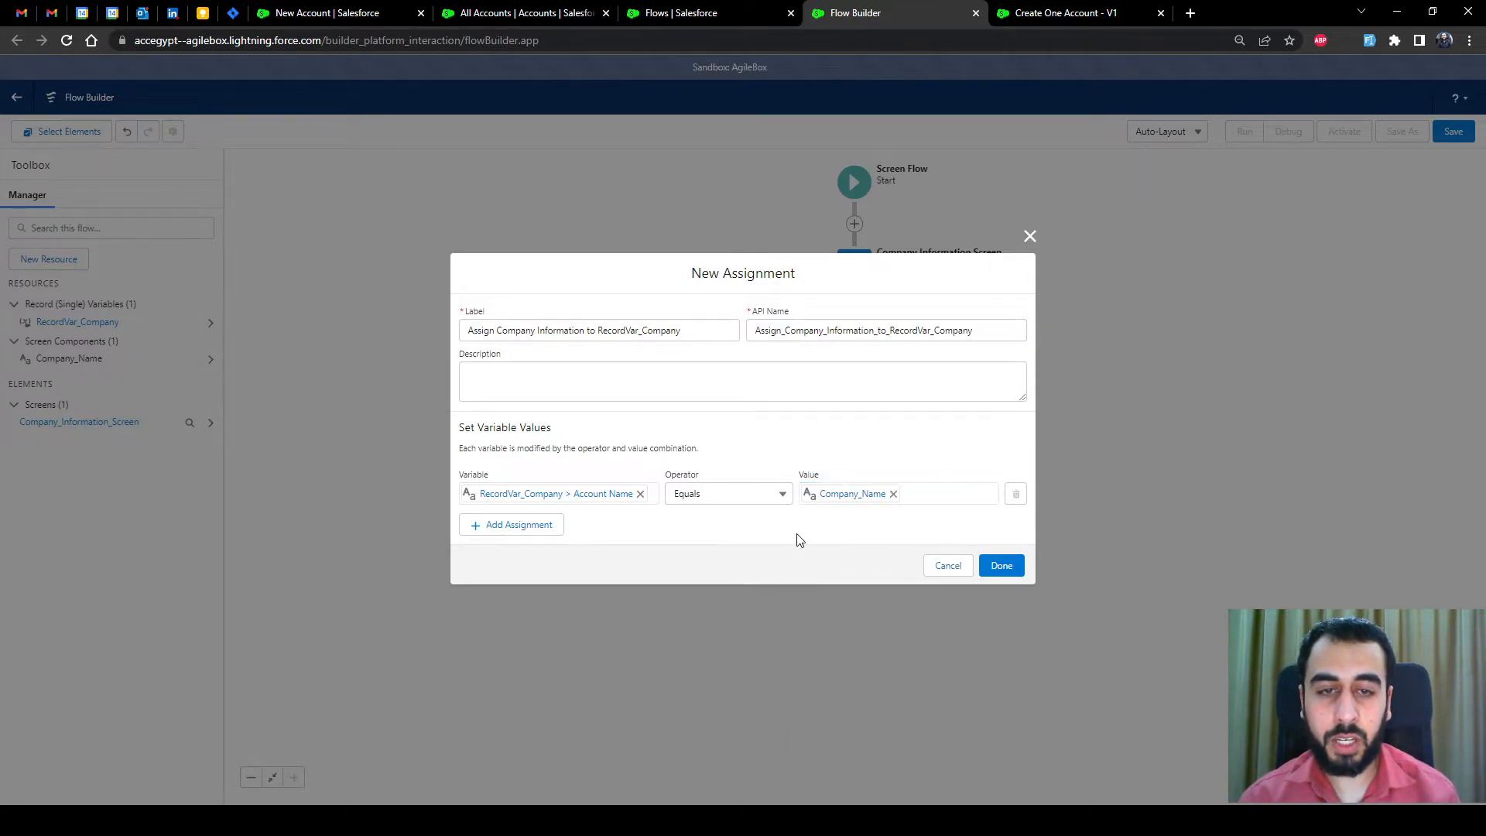
left_click(1000, 565)
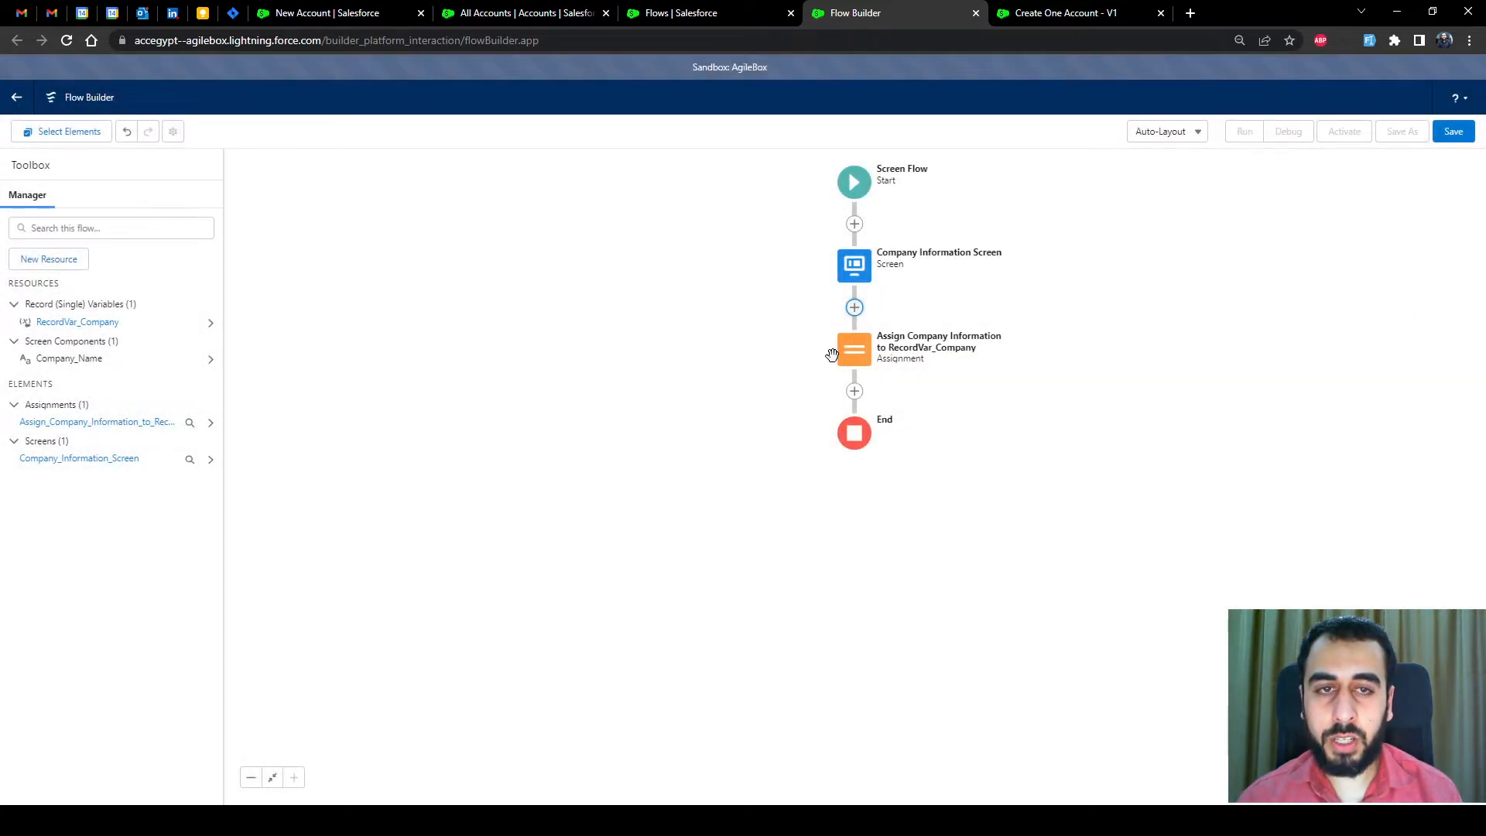
Start a Create Records step after the assignment, then discard it
left_click(854, 391)
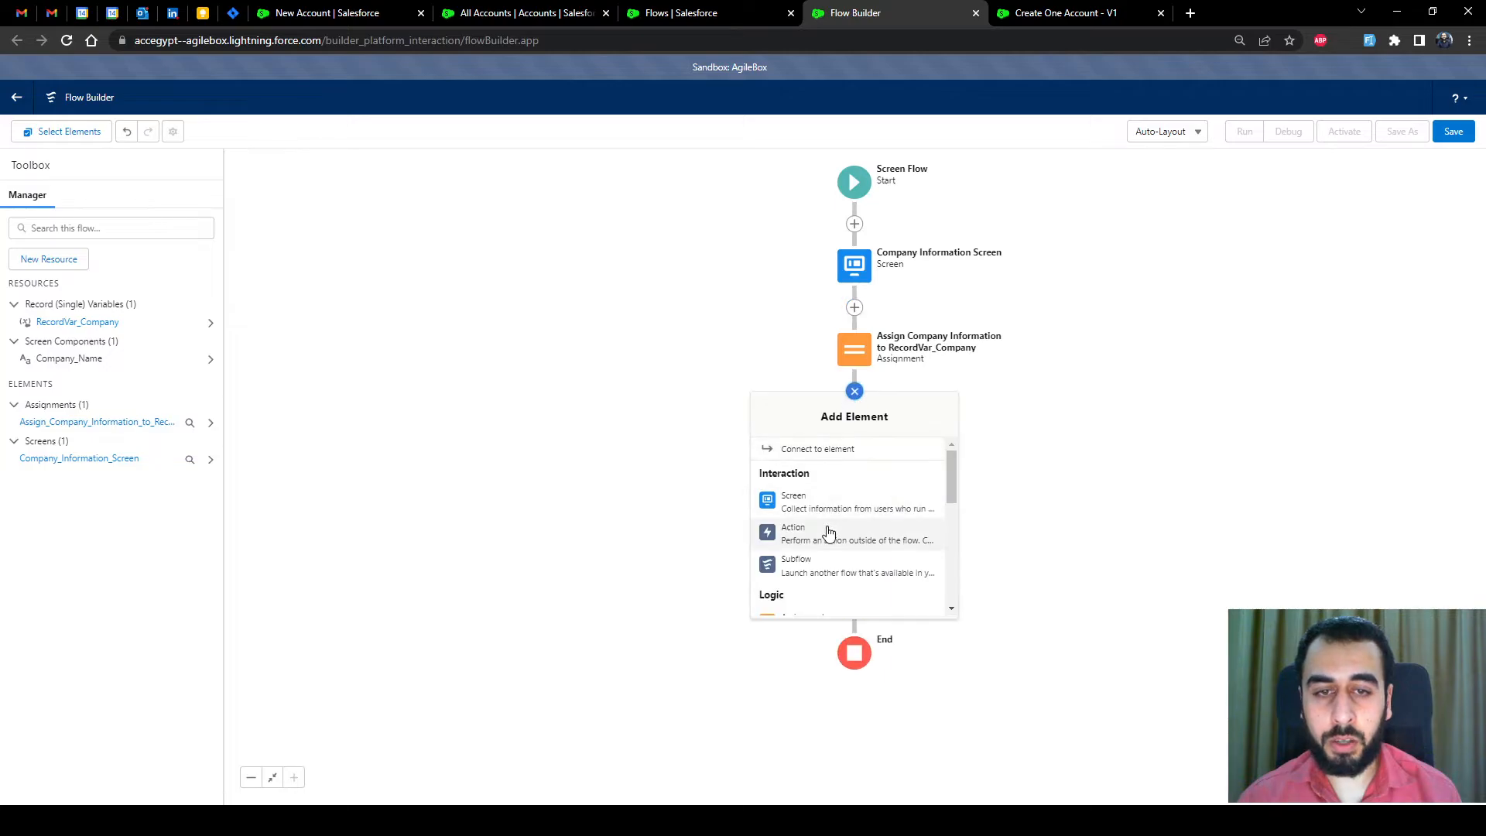
scroll(828, 532, "down", 5)
left_click(823, 570)
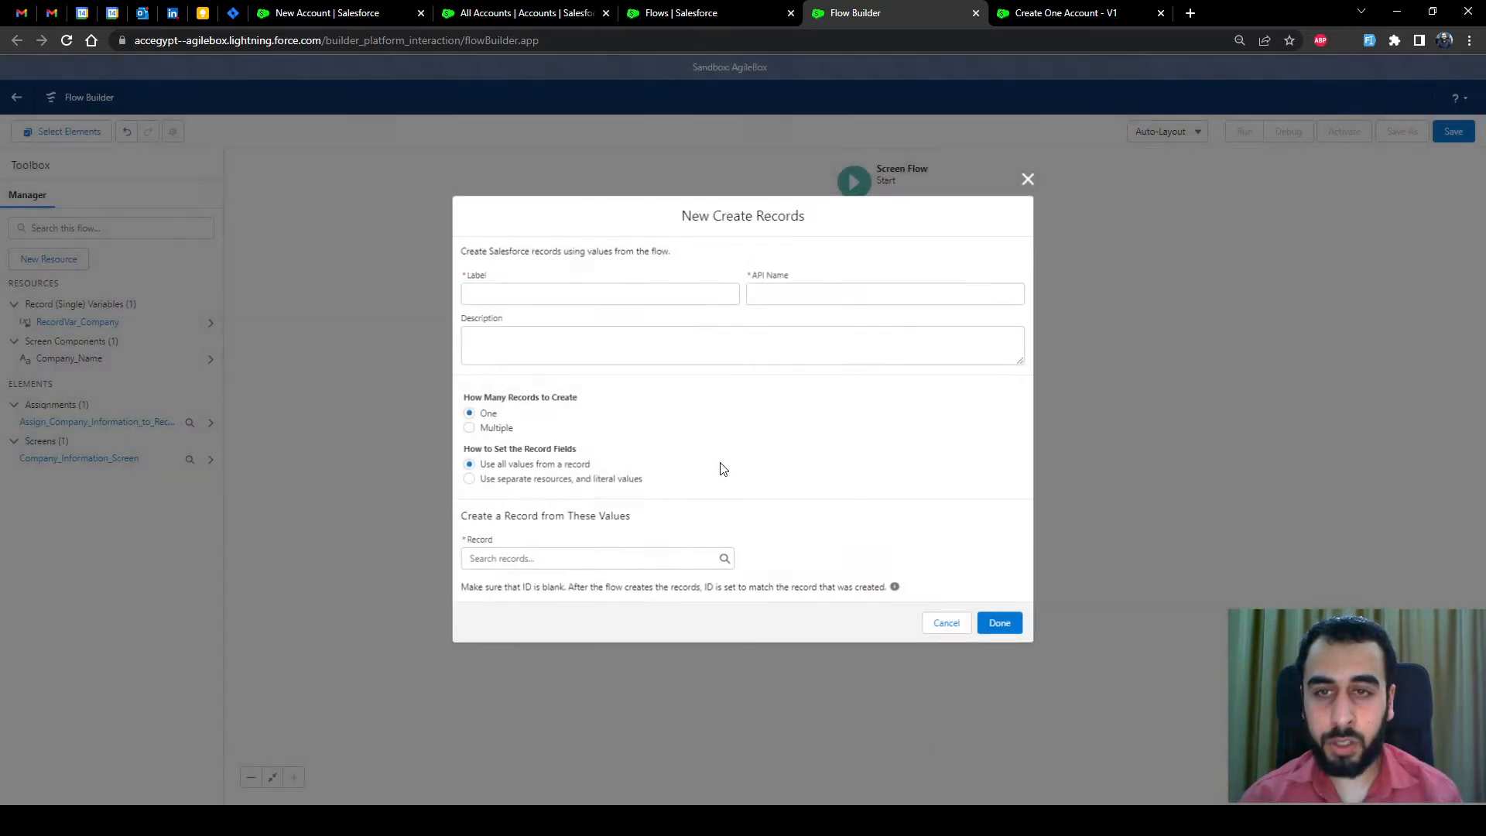
left_click(550, 294)
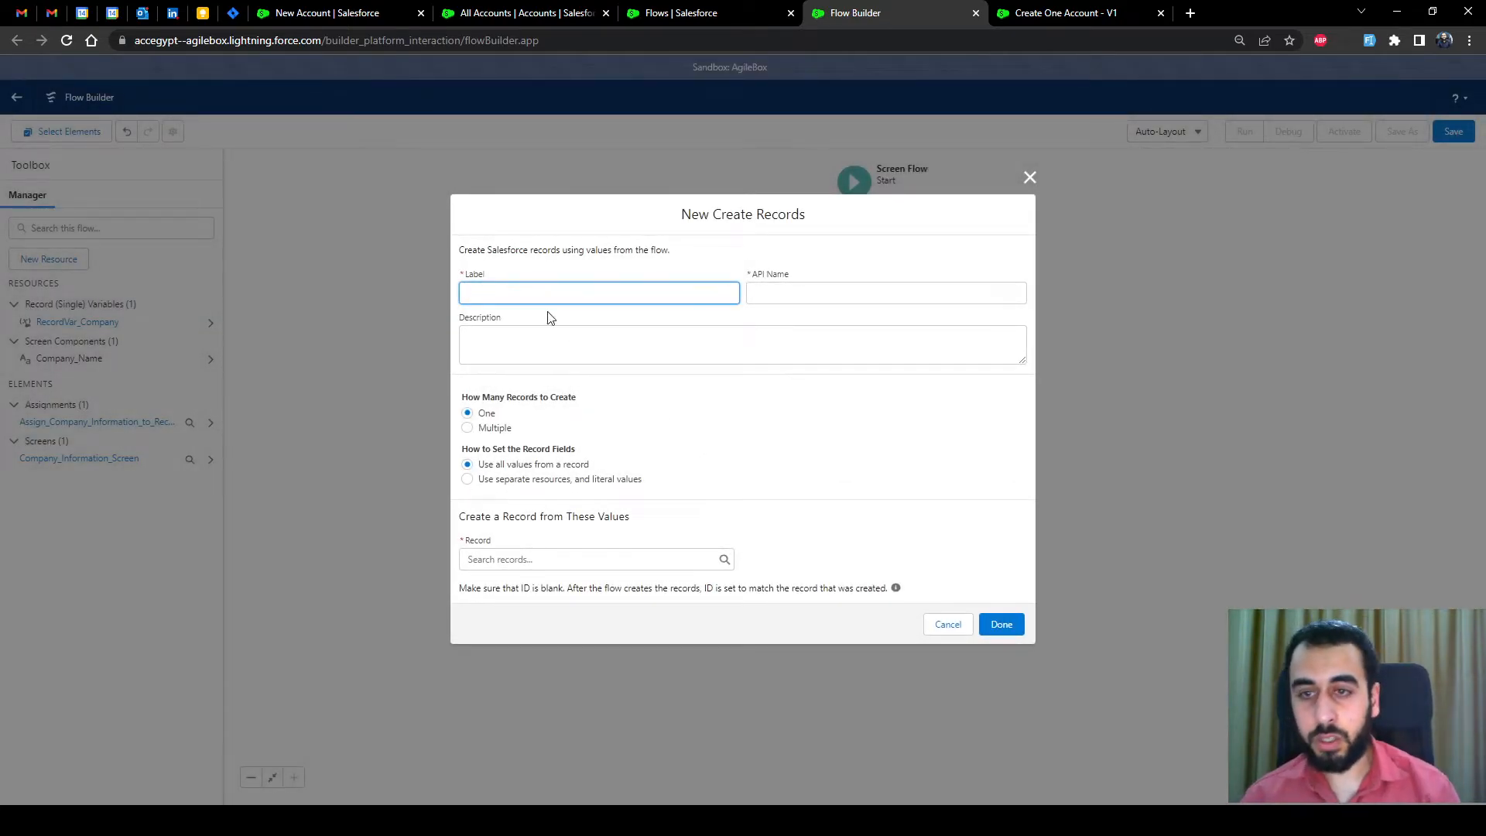
left_click(947, 624)
Copy the RecordVar_Company name from its variable settings and reopen the element list below the assignment
left_click(102, 322)
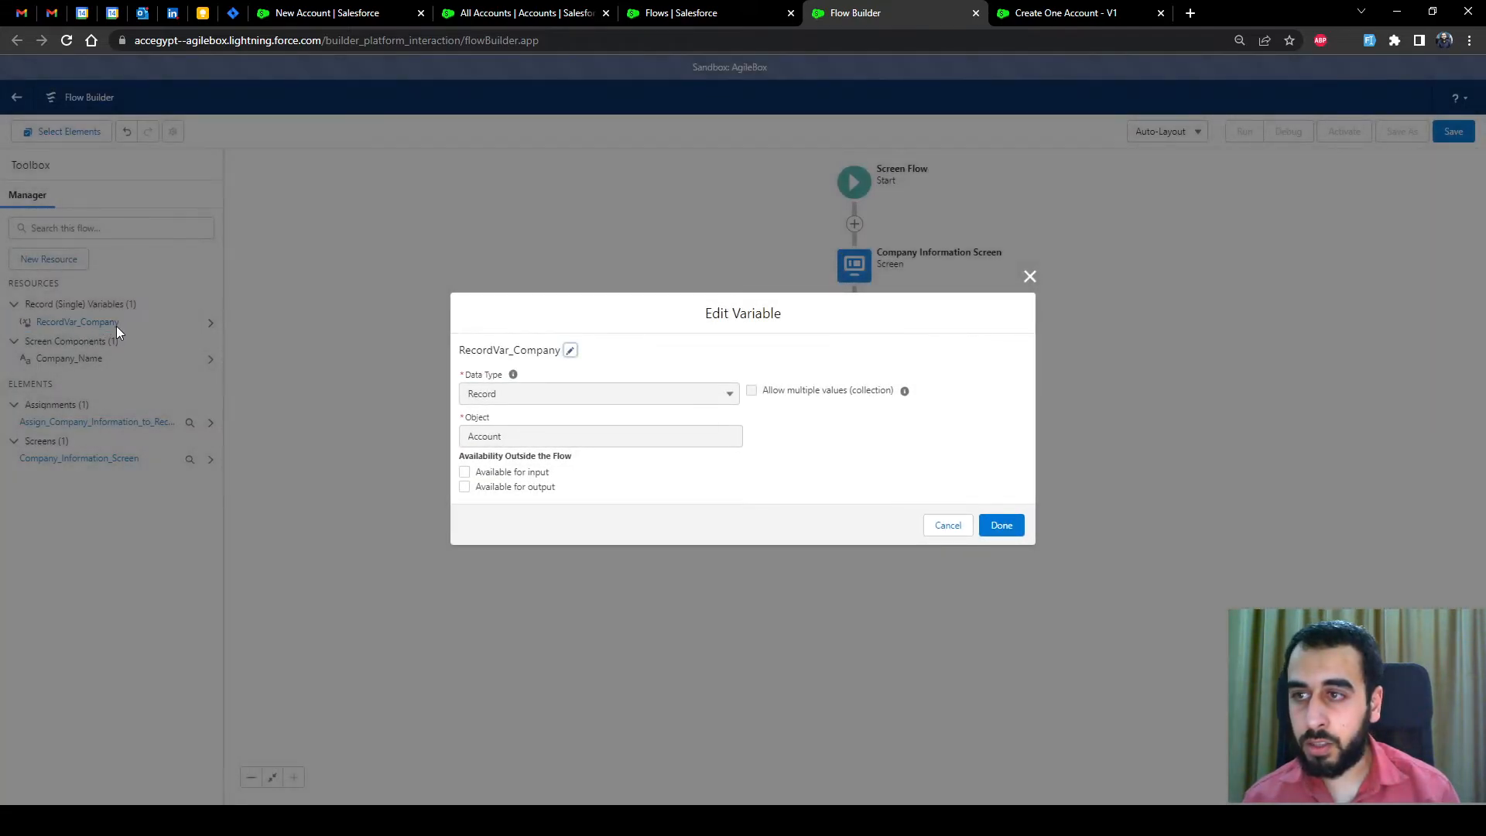
double_click(515, 348)
key("ctrl+c")
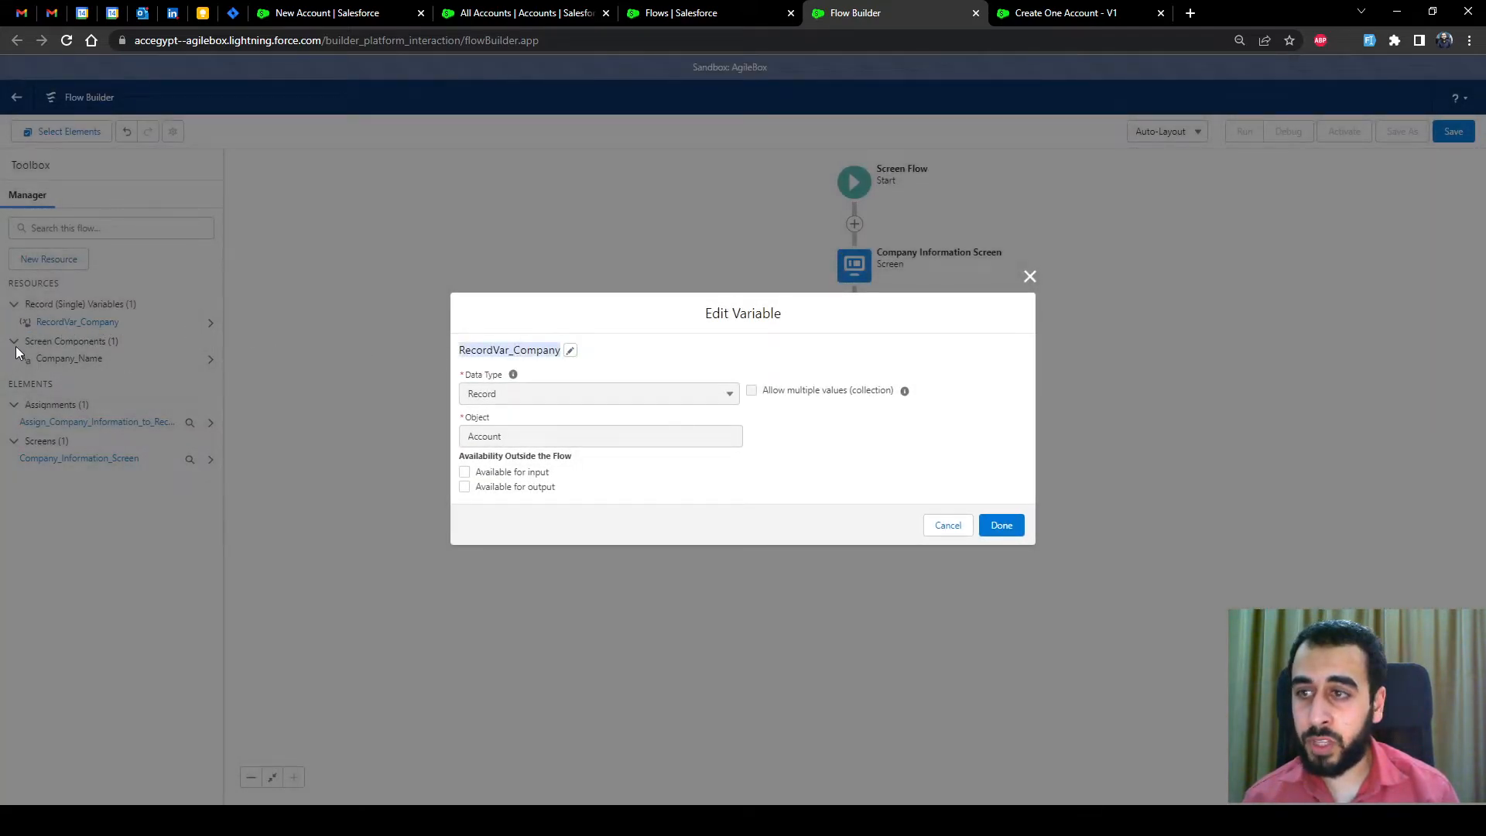
left_click(948, 525)
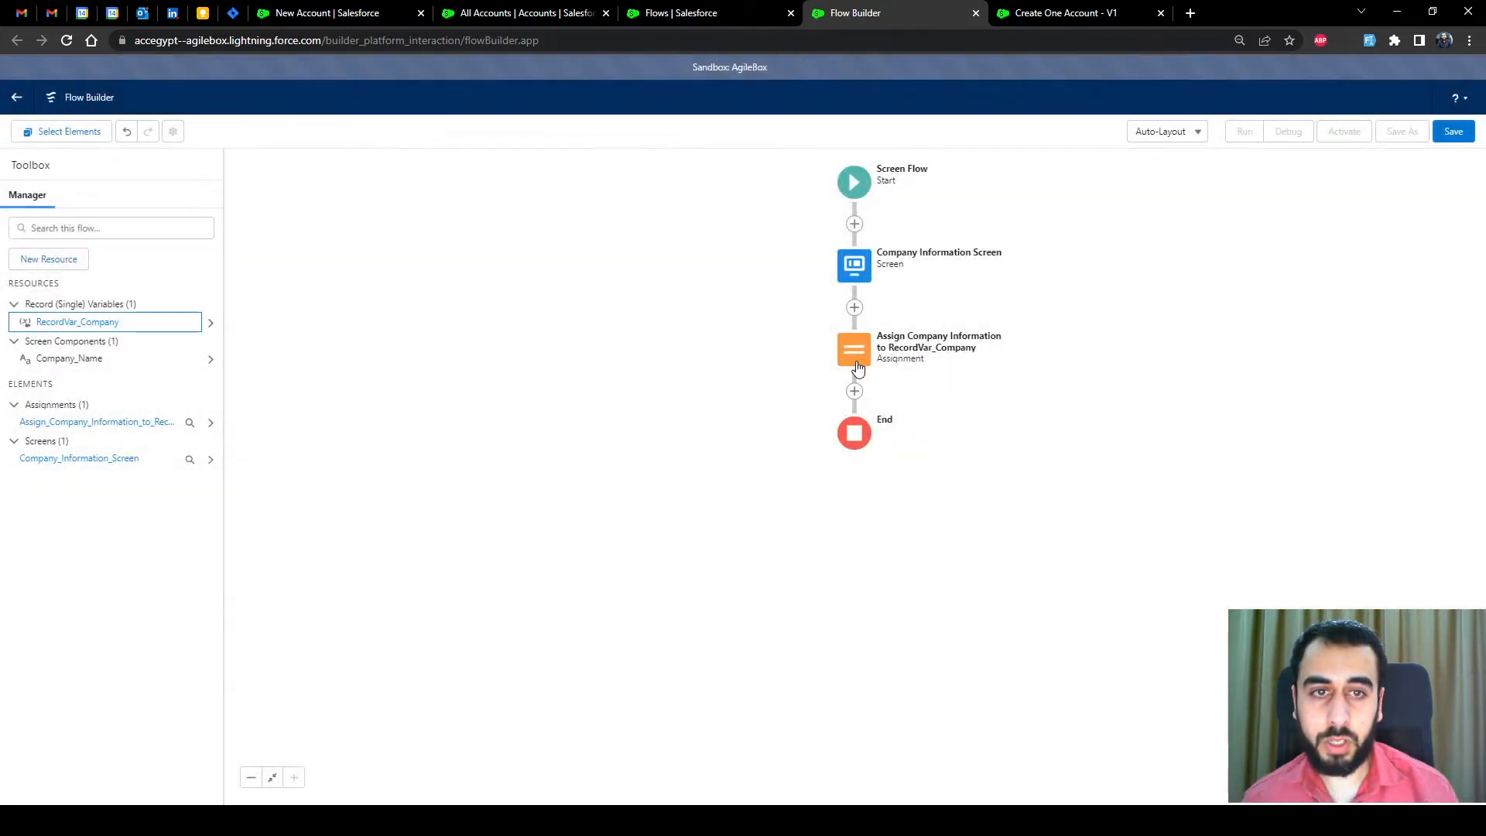
left_click(855, 391)
scroll(833, 542, "down", 3)
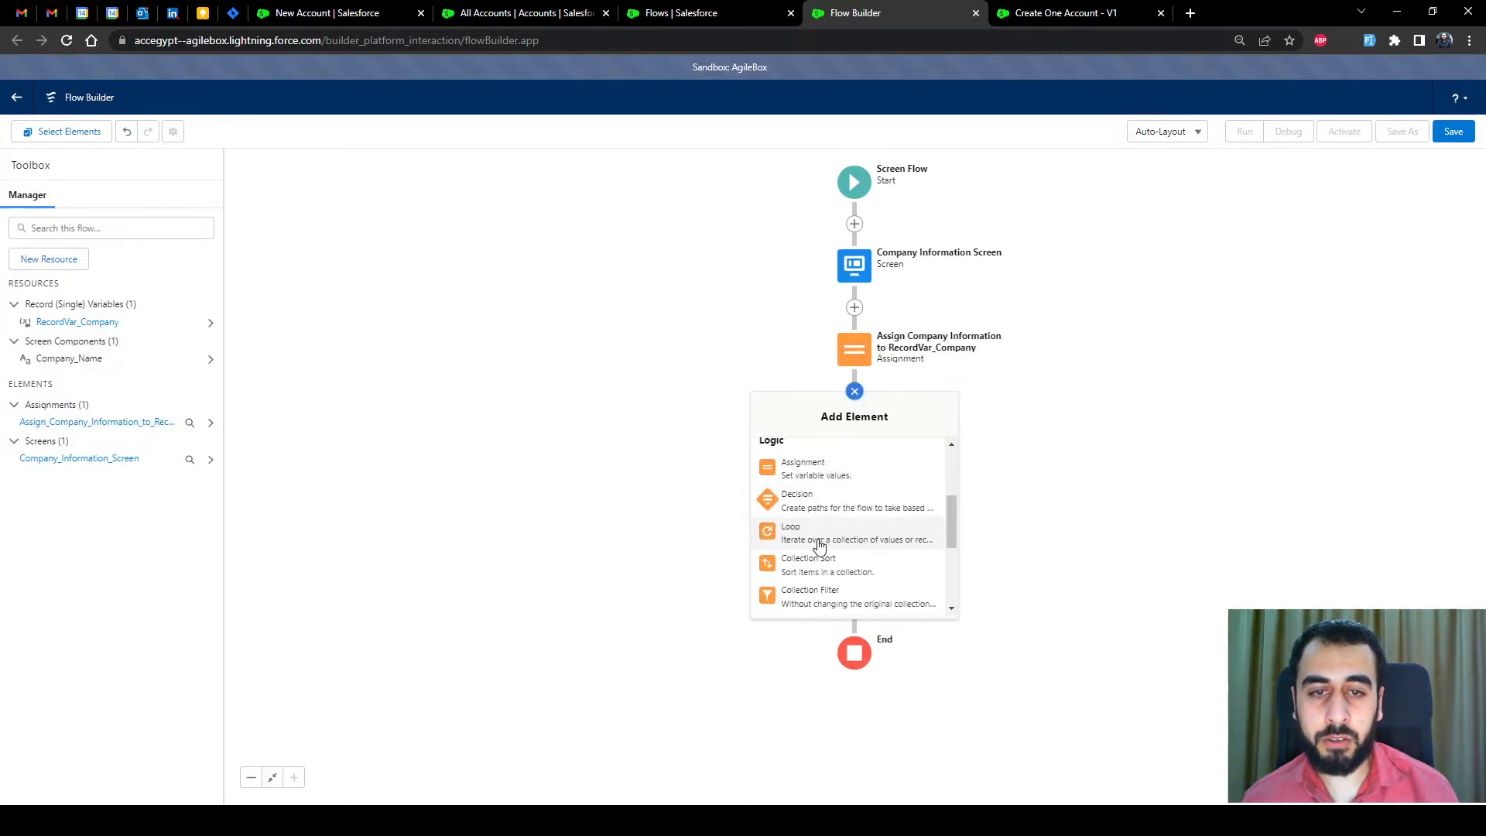
scroll(814, 557, "down", 2)
Add a Create Records step labelled 'Create RecordVar_Company', pasting the variable name into the label
left_click(815, 565)
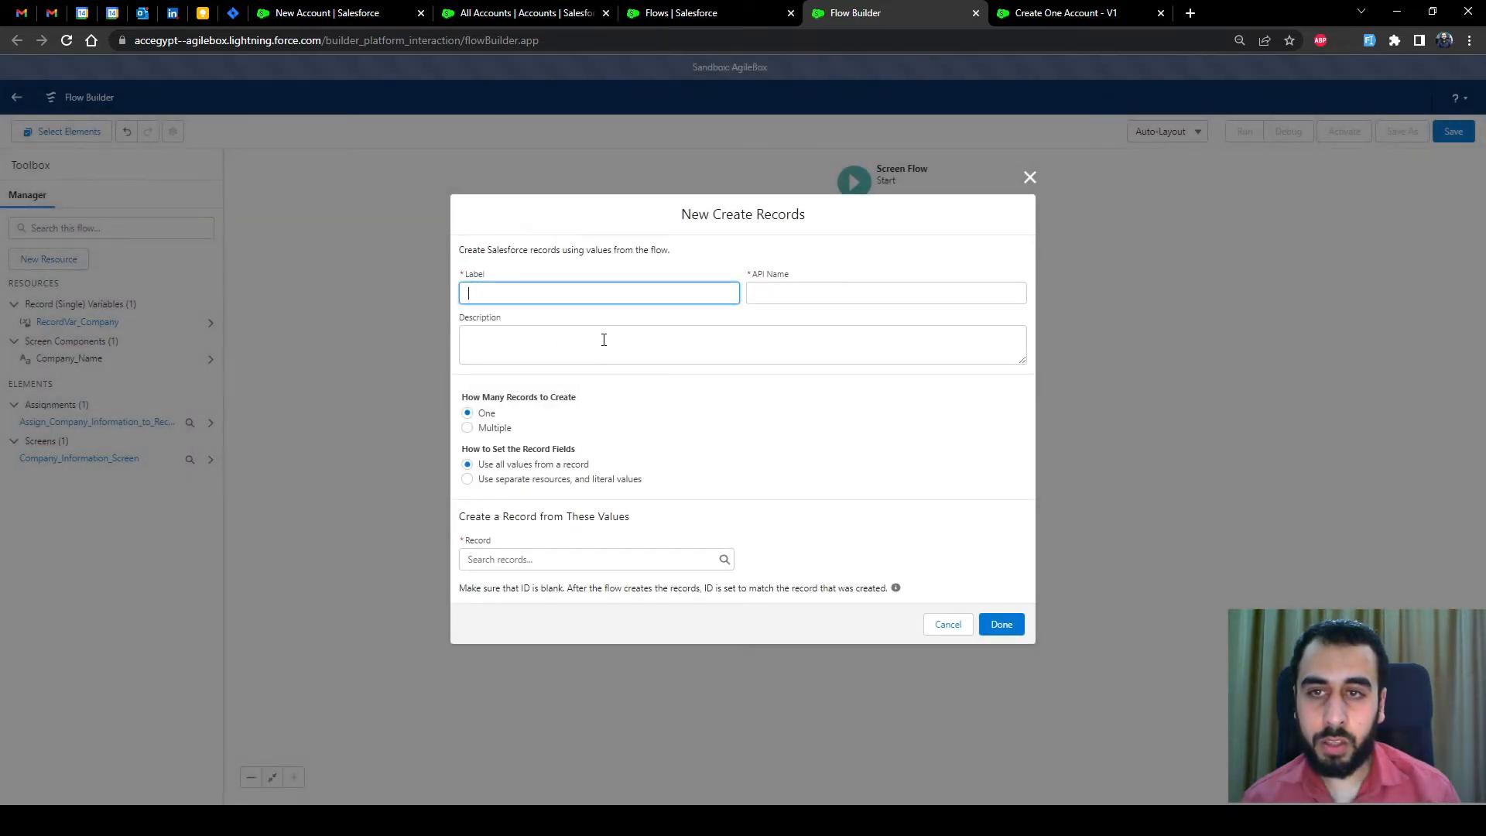
type("Create")
key("ctrl+v")
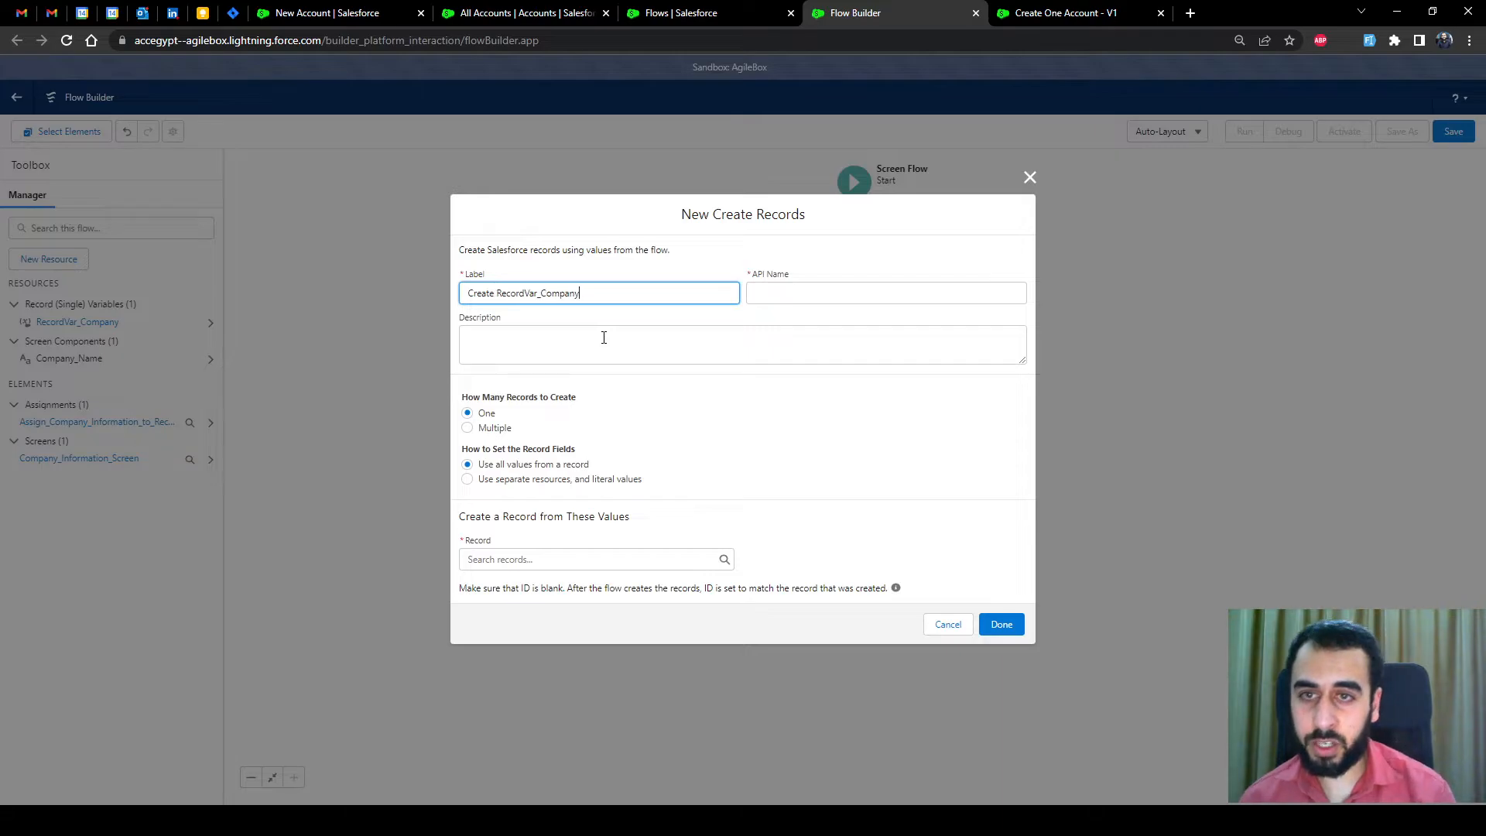
left_click(530, 320)
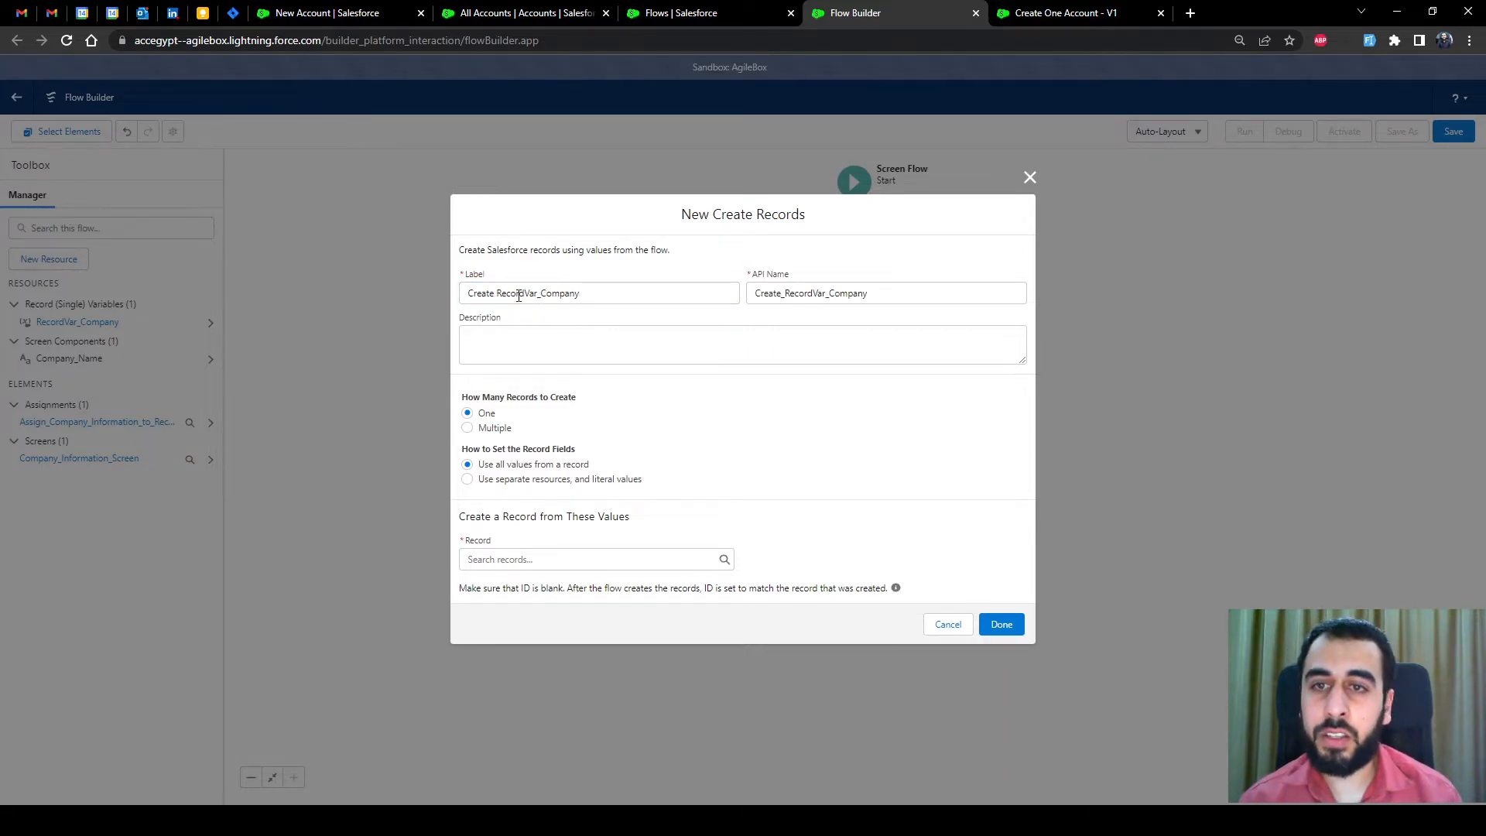
left_click_drag(494, 294, 455, 300)
left_click(544, 320)
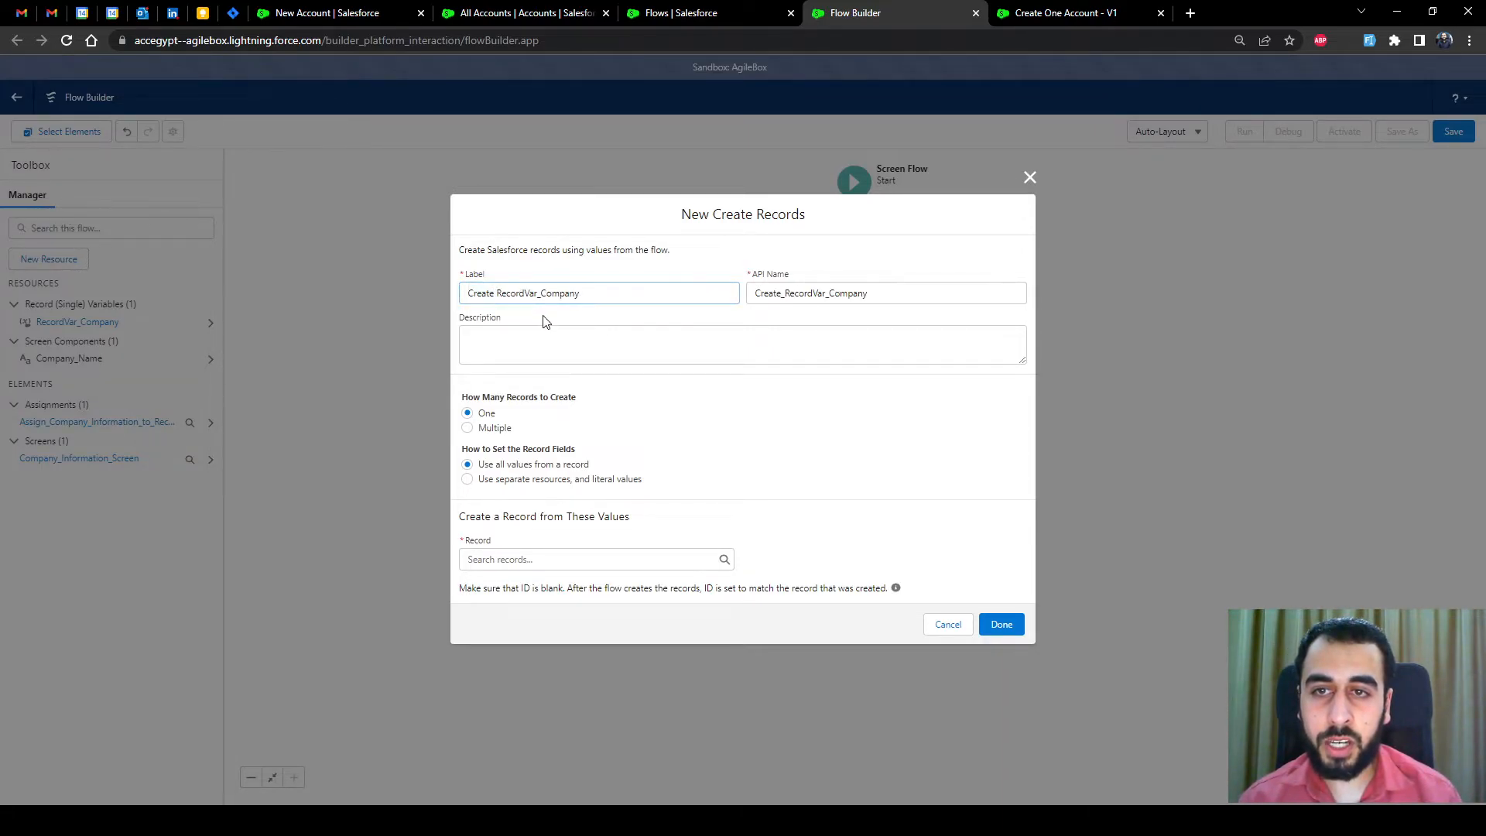
left_click(537, 298)
left_click(498, 295)
left_click(610, 318)
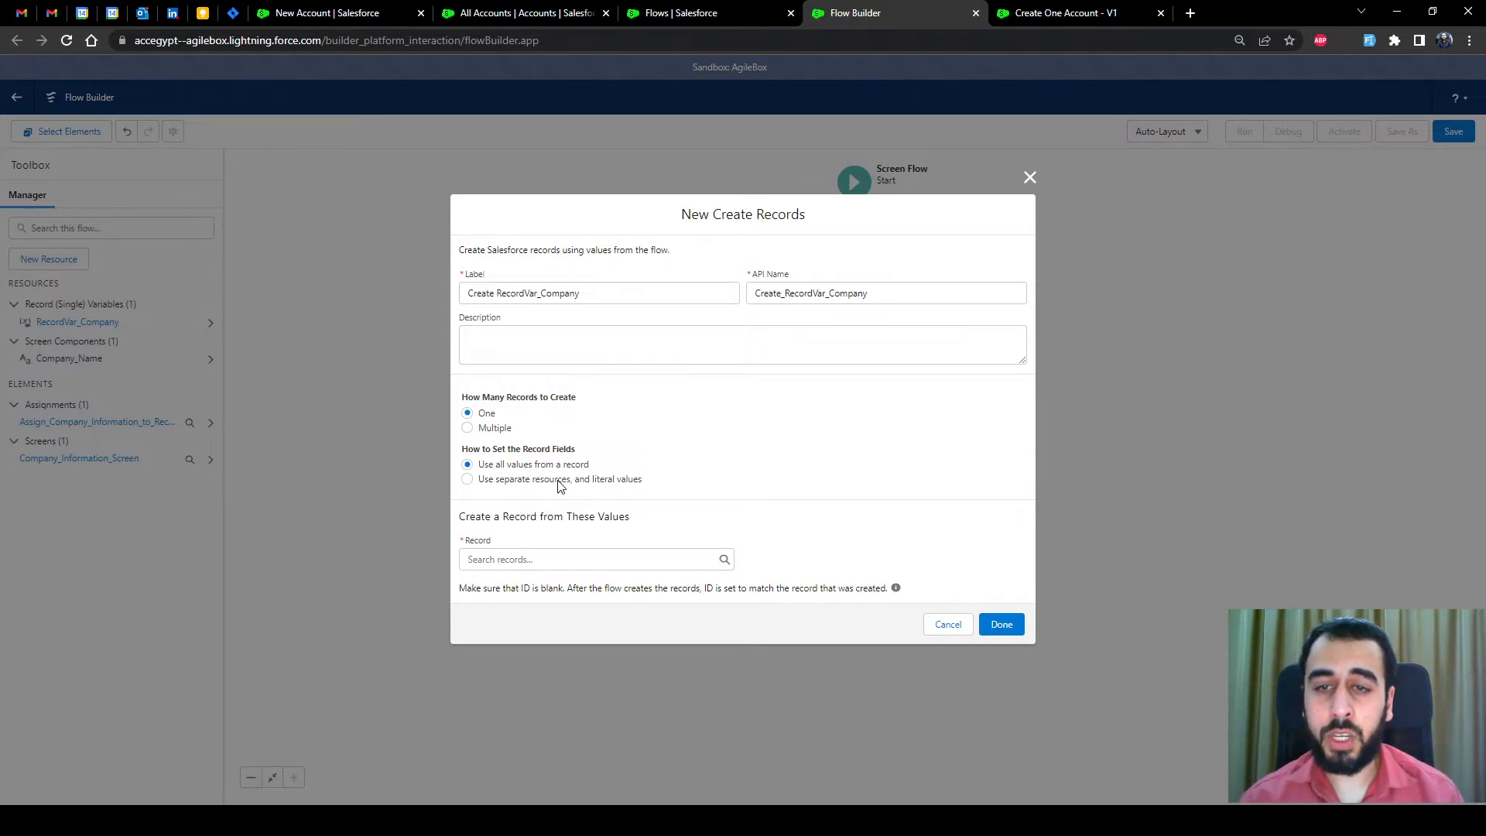
Create one Account from separate values, setting its Name field to Company_Name
left_click(498, 482)
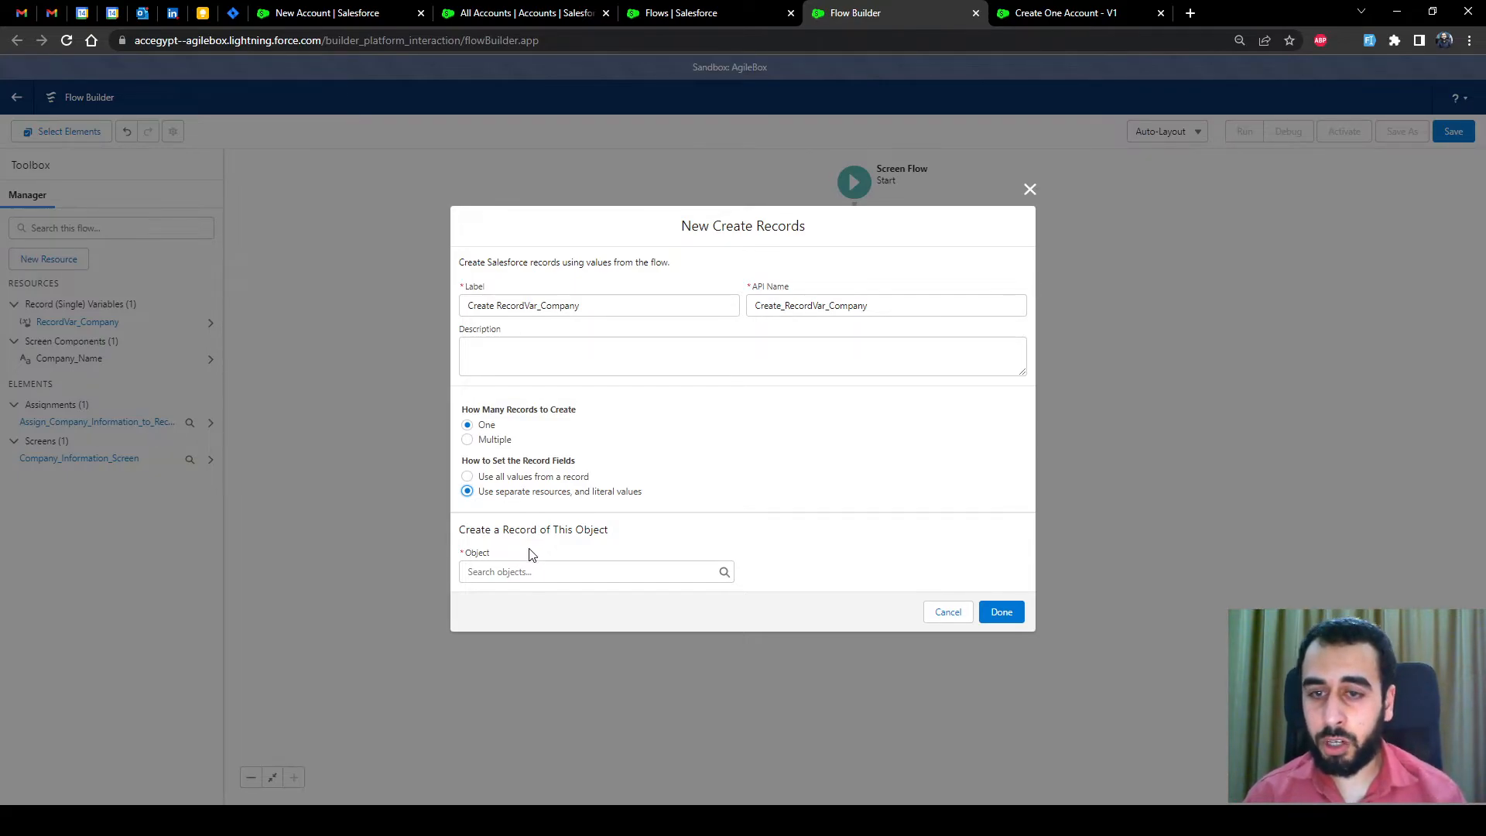
left_click(527, 572)
type("Account")
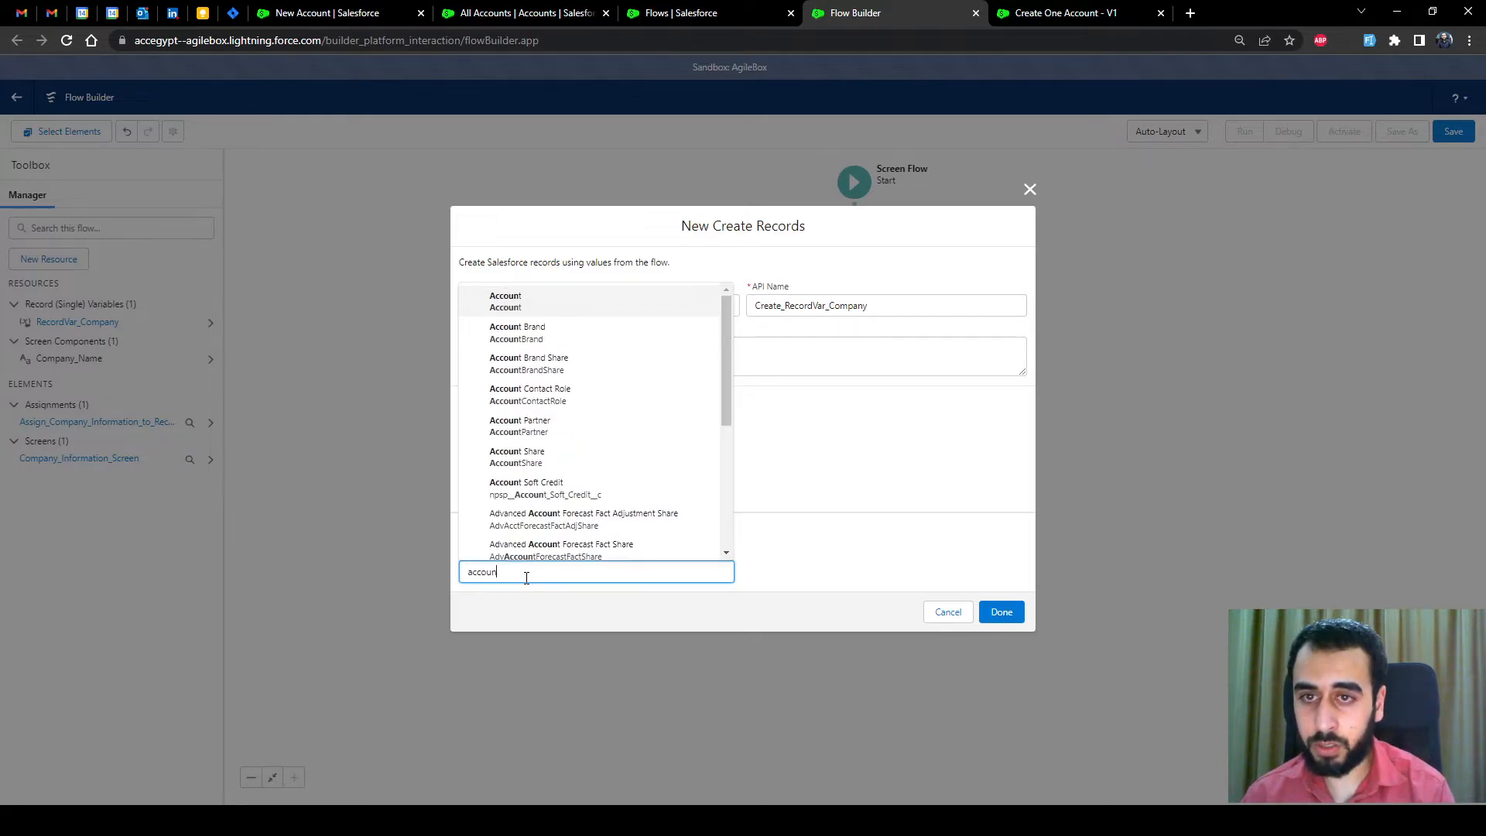
left_click(526, 302)
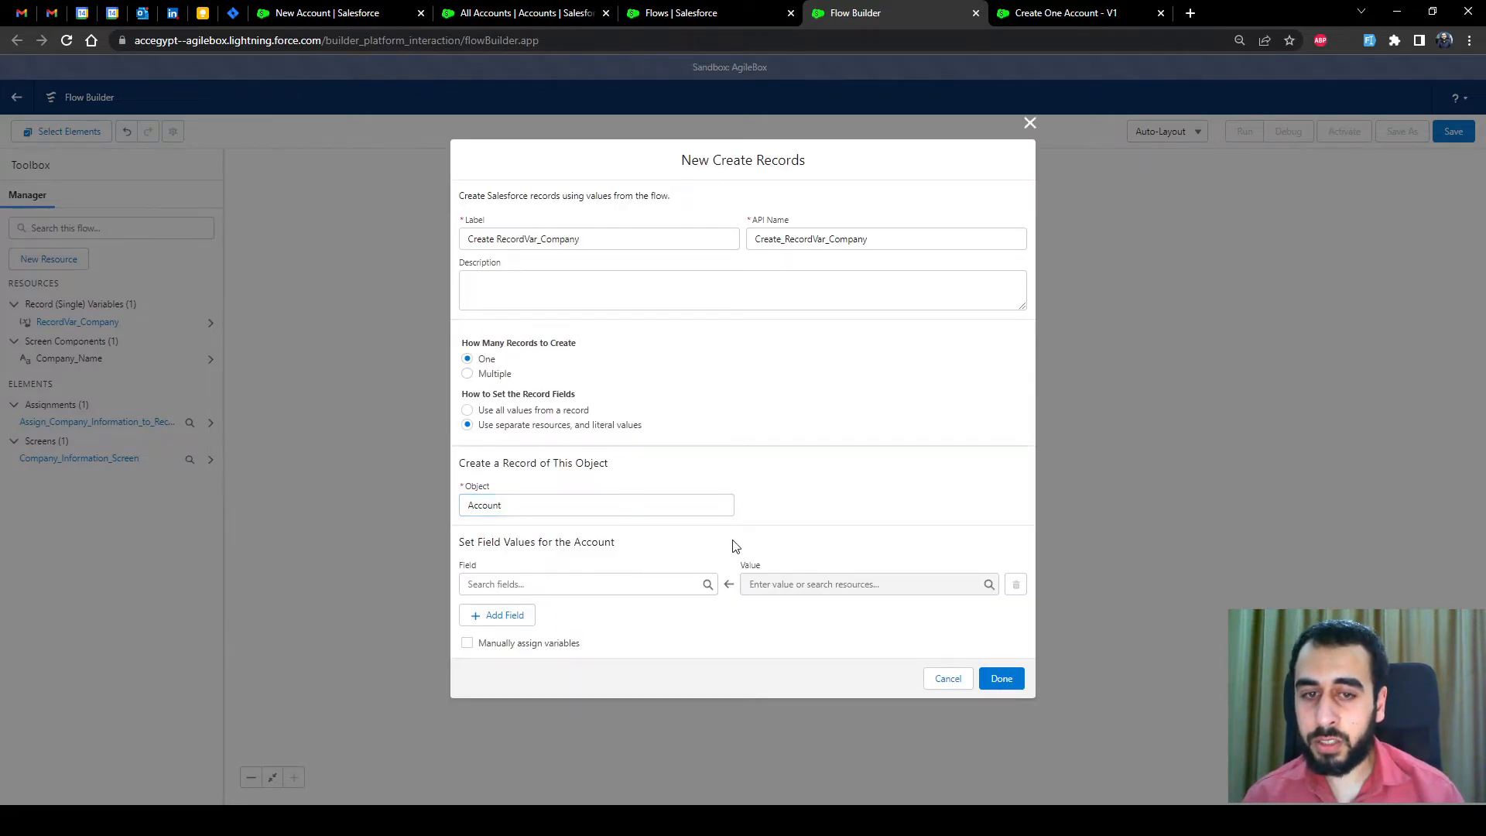
left_click(567, 582)
type("name")
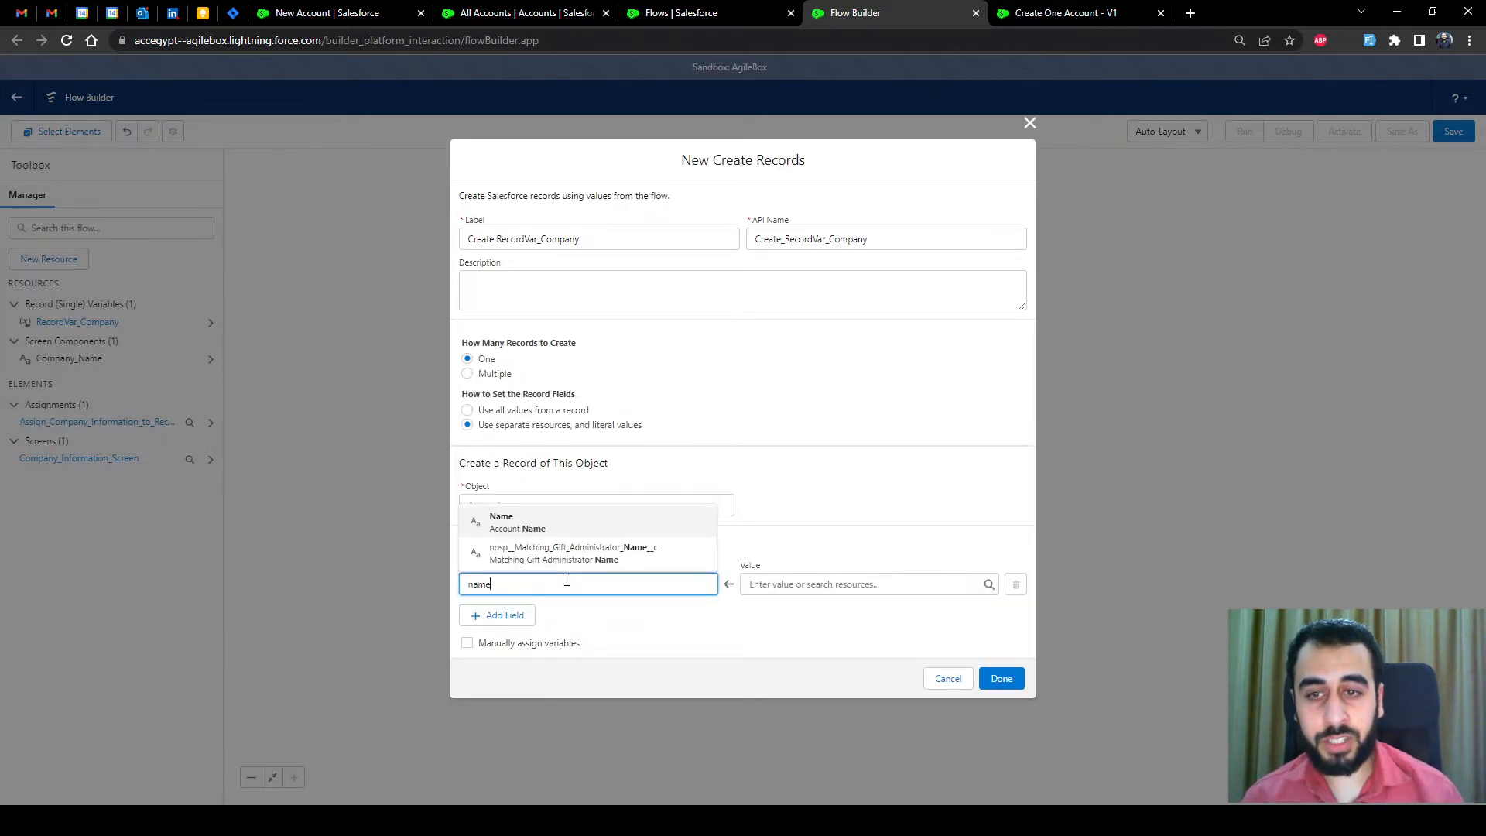
left_click(524, 521)
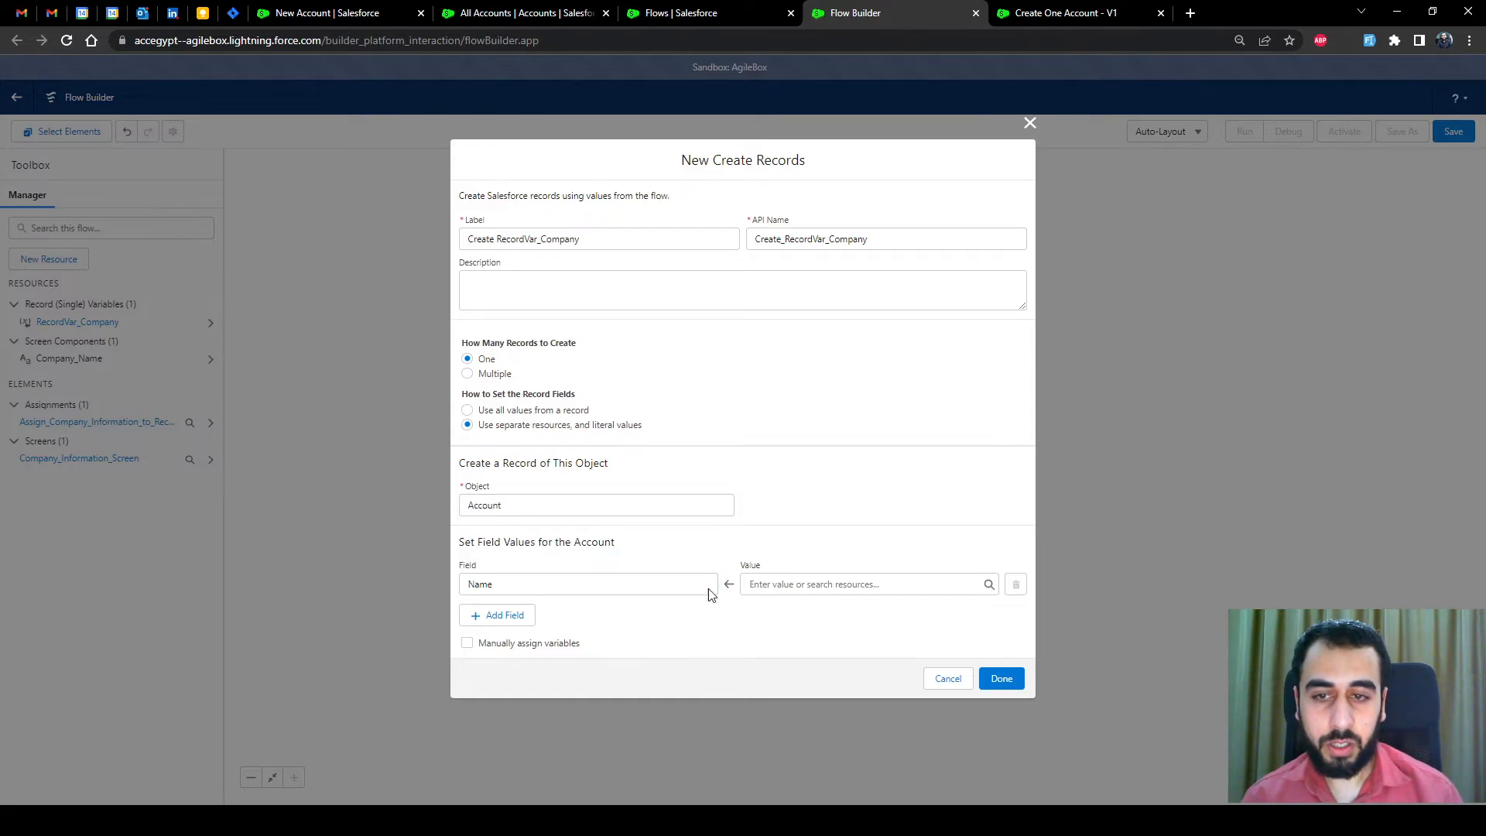
left_click(786, 587)
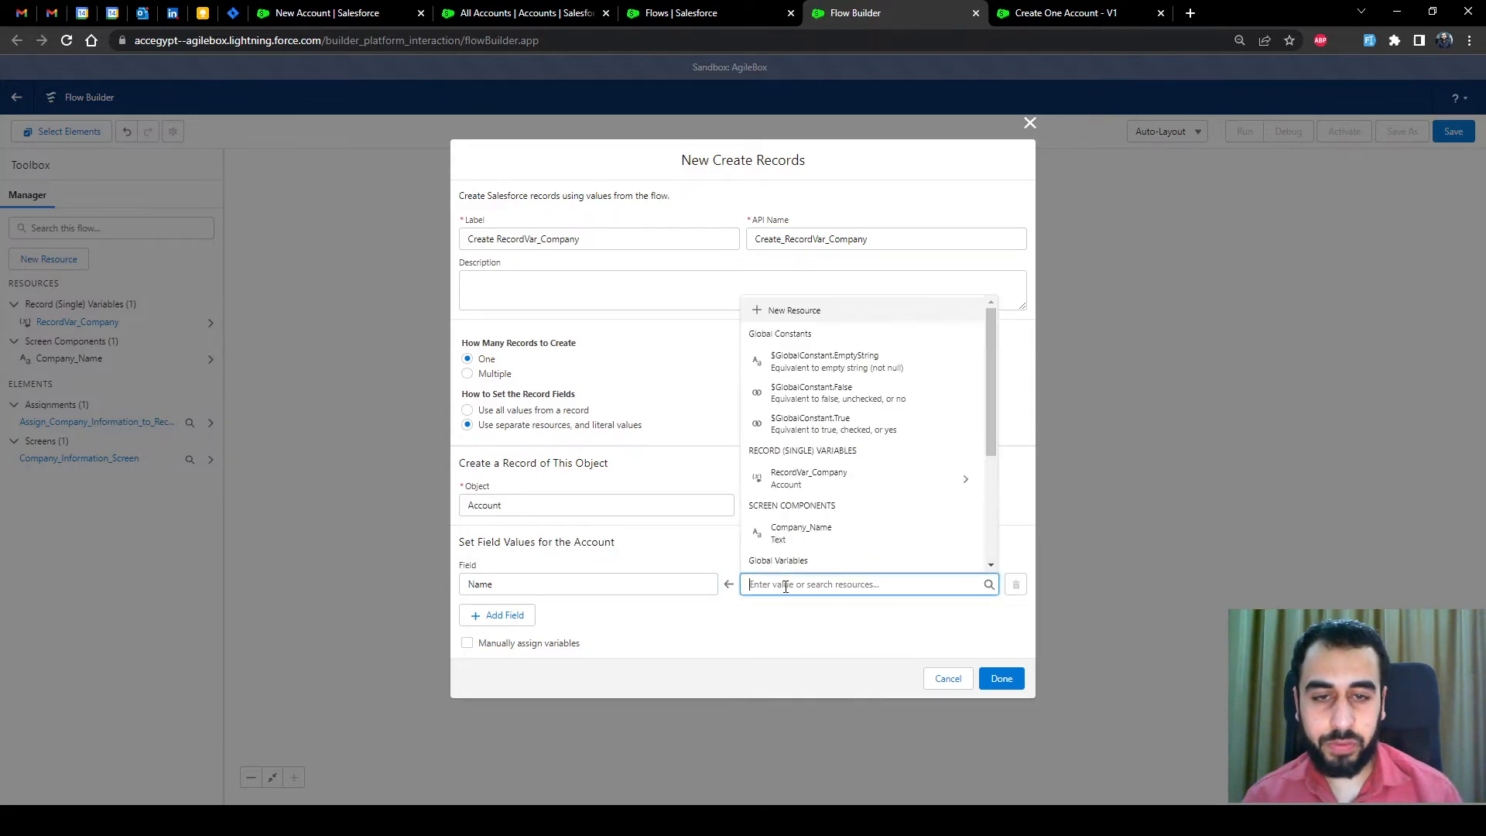
left_click(801, 532)
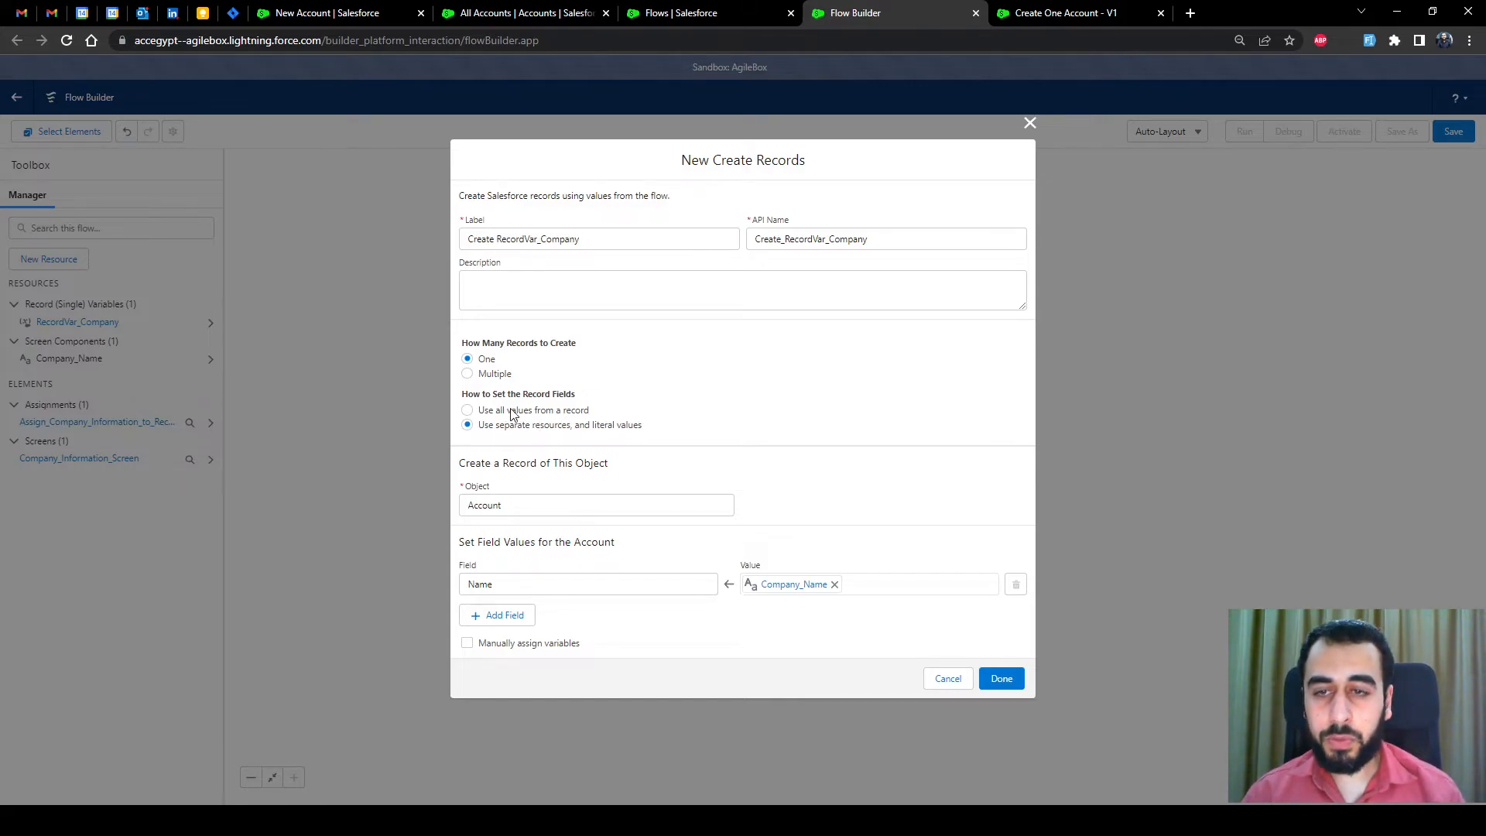
Switch the step to use all values from RecordVar_Company and add it to the canvas
left_click(471, 411)
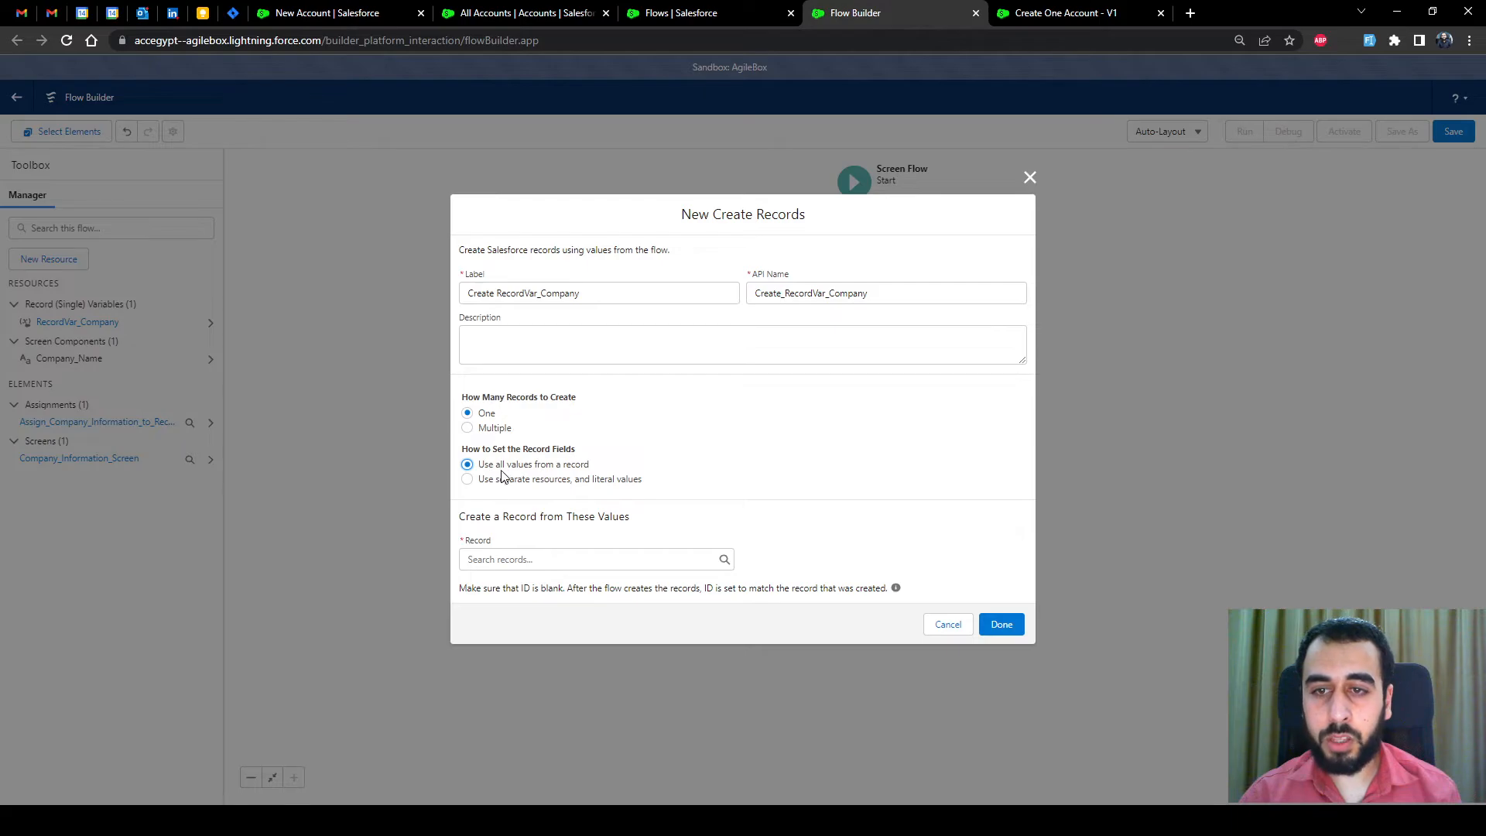
left_click(562, 561)
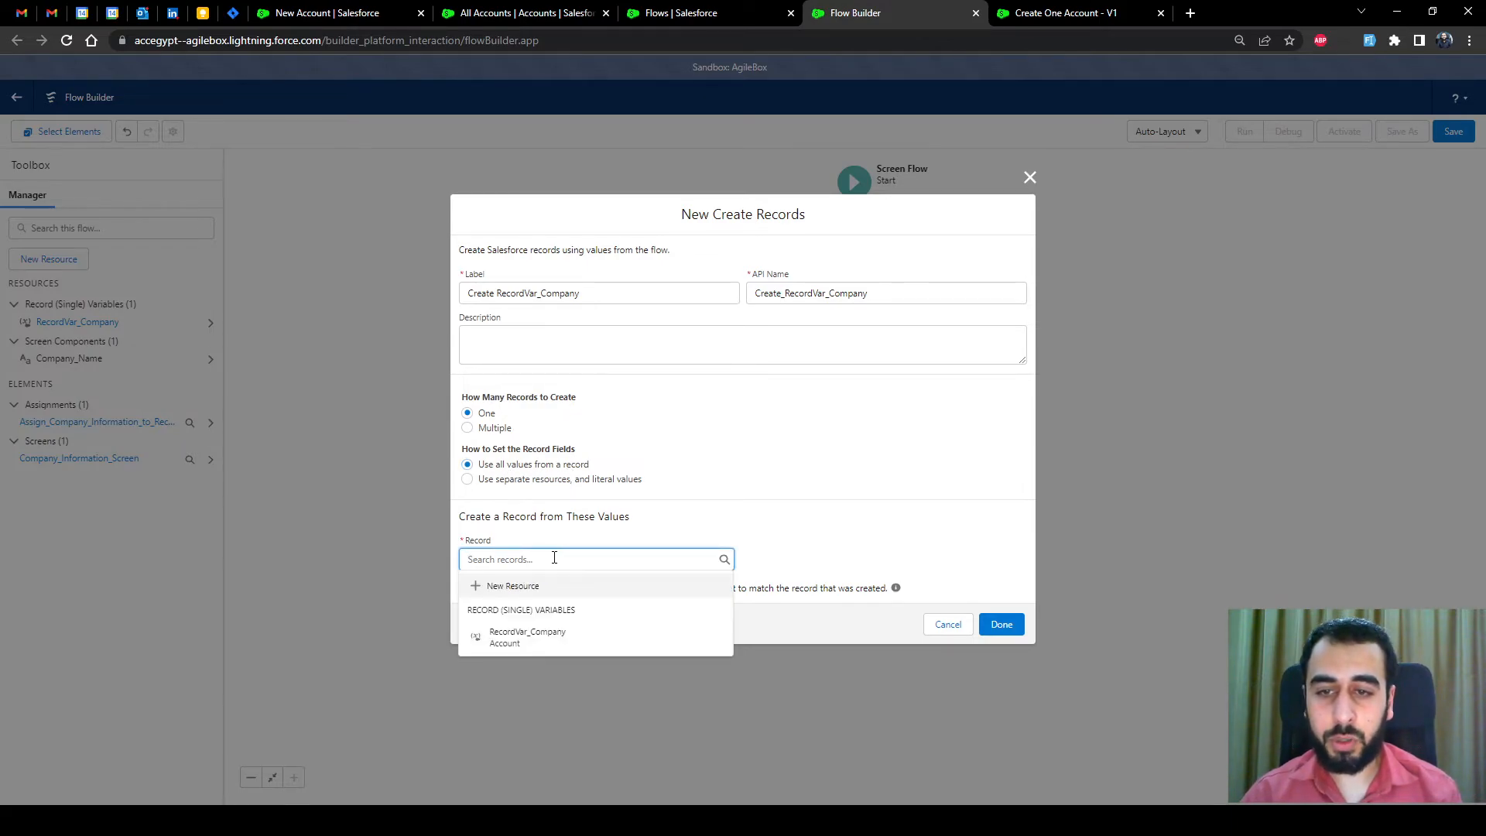
left_click(540, 641)
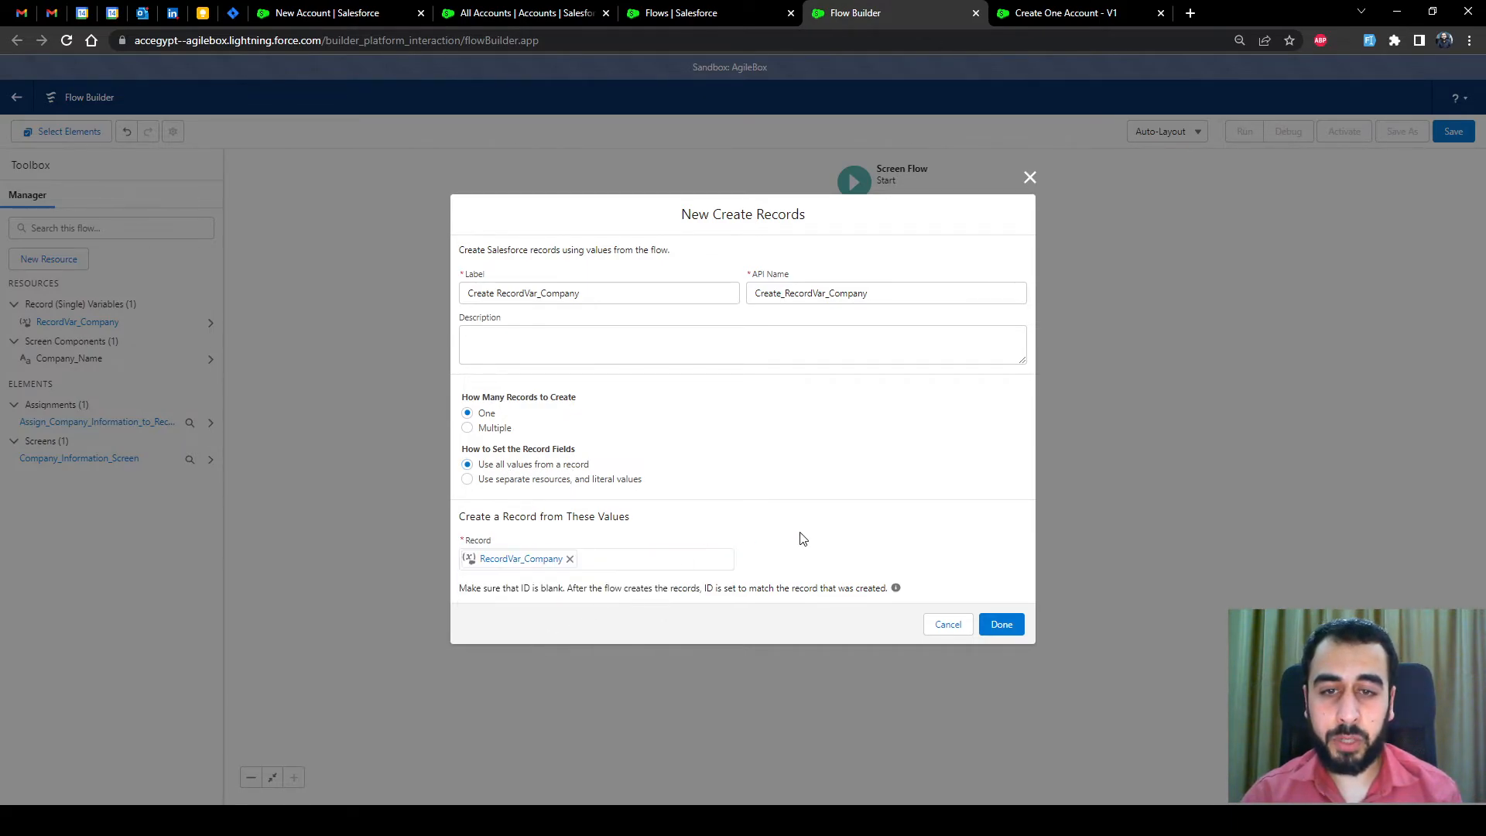
left_click(998, 623)
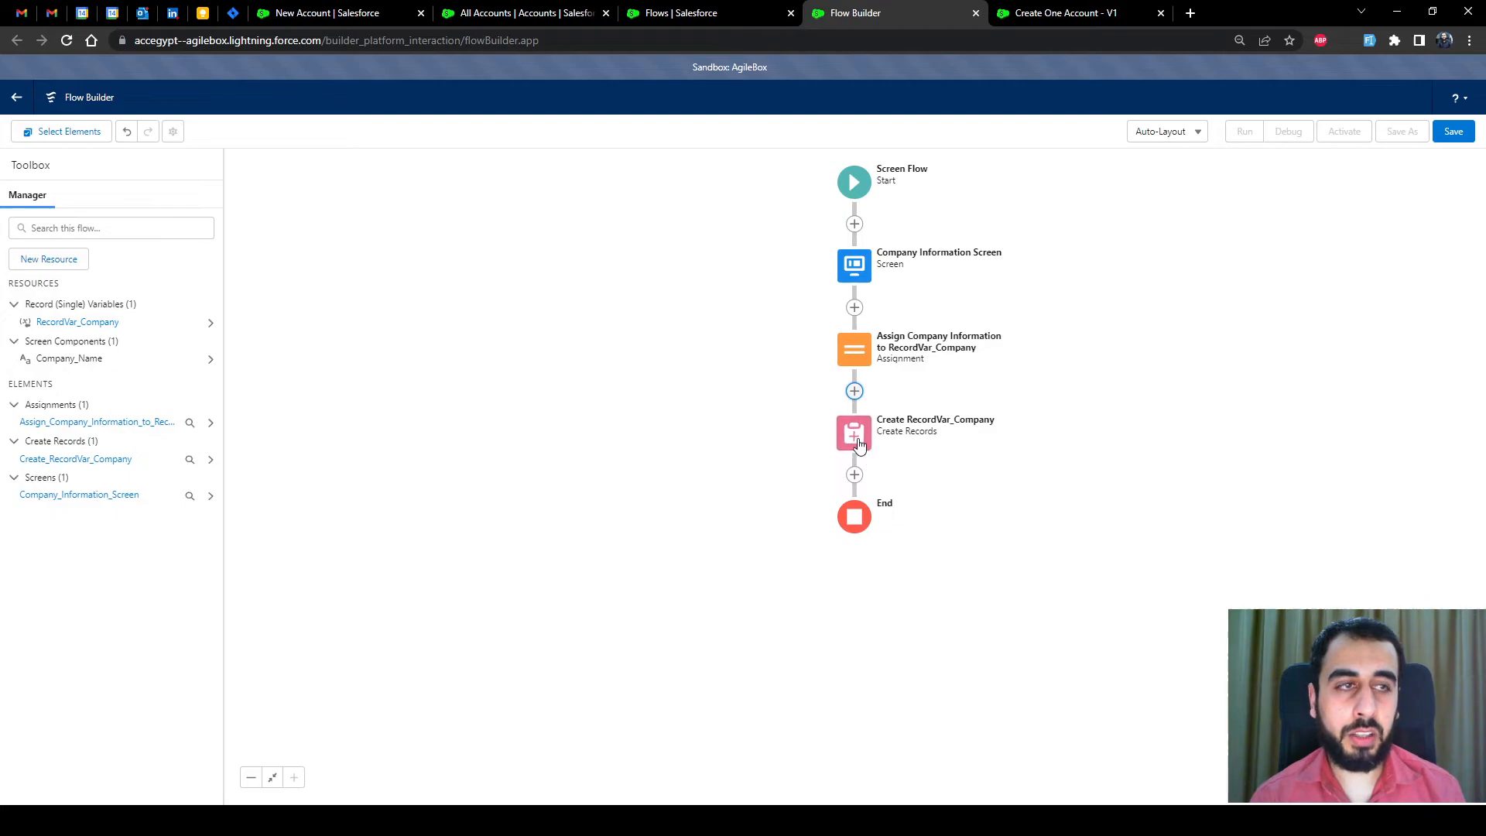
Save the flow with the label 'Create One Account Flow' and its auto-filled API name
left_click(1453, 131)
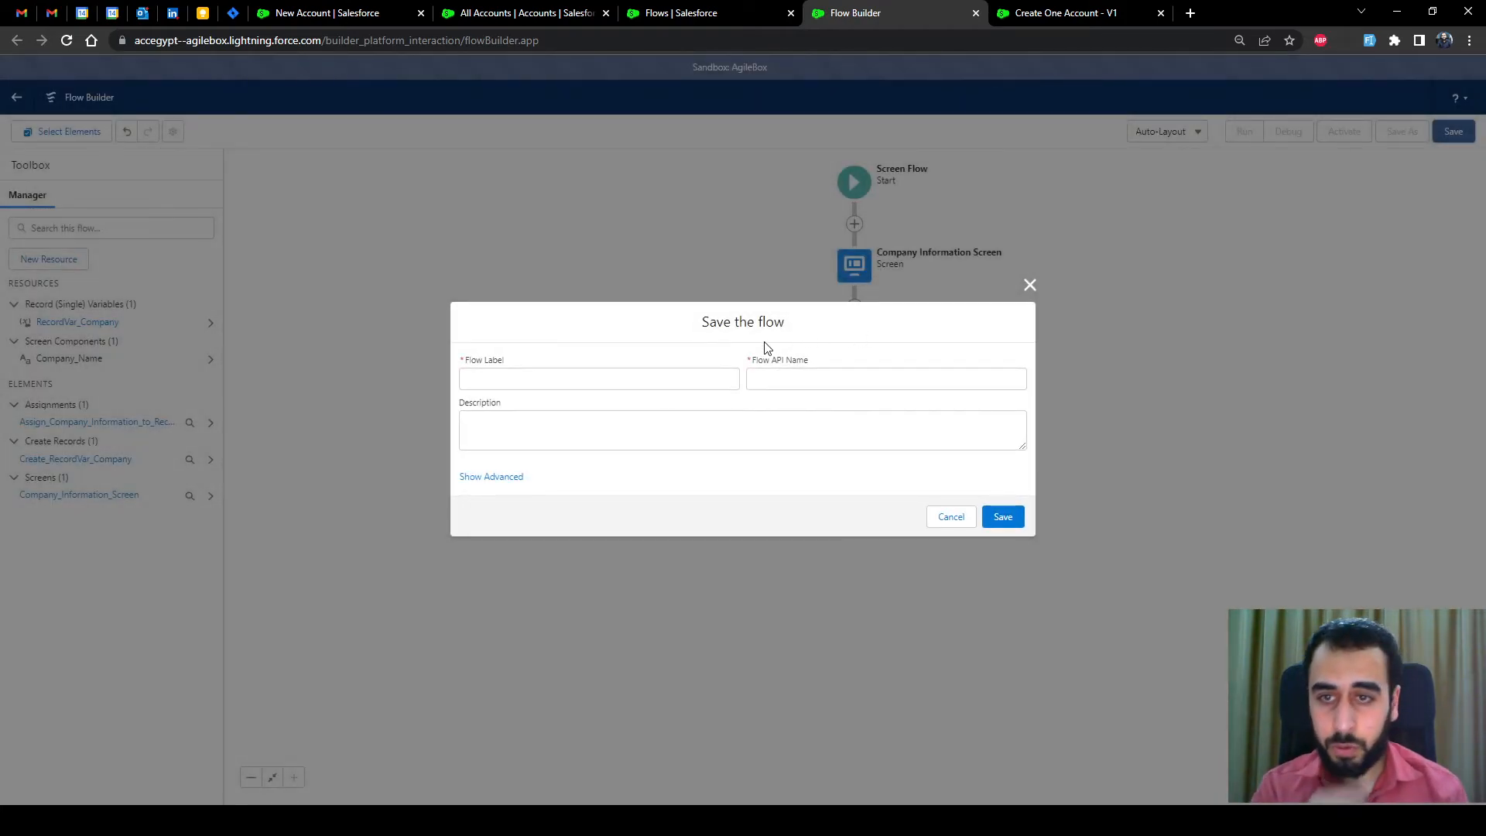
left_click(662, 381)
type("Create")
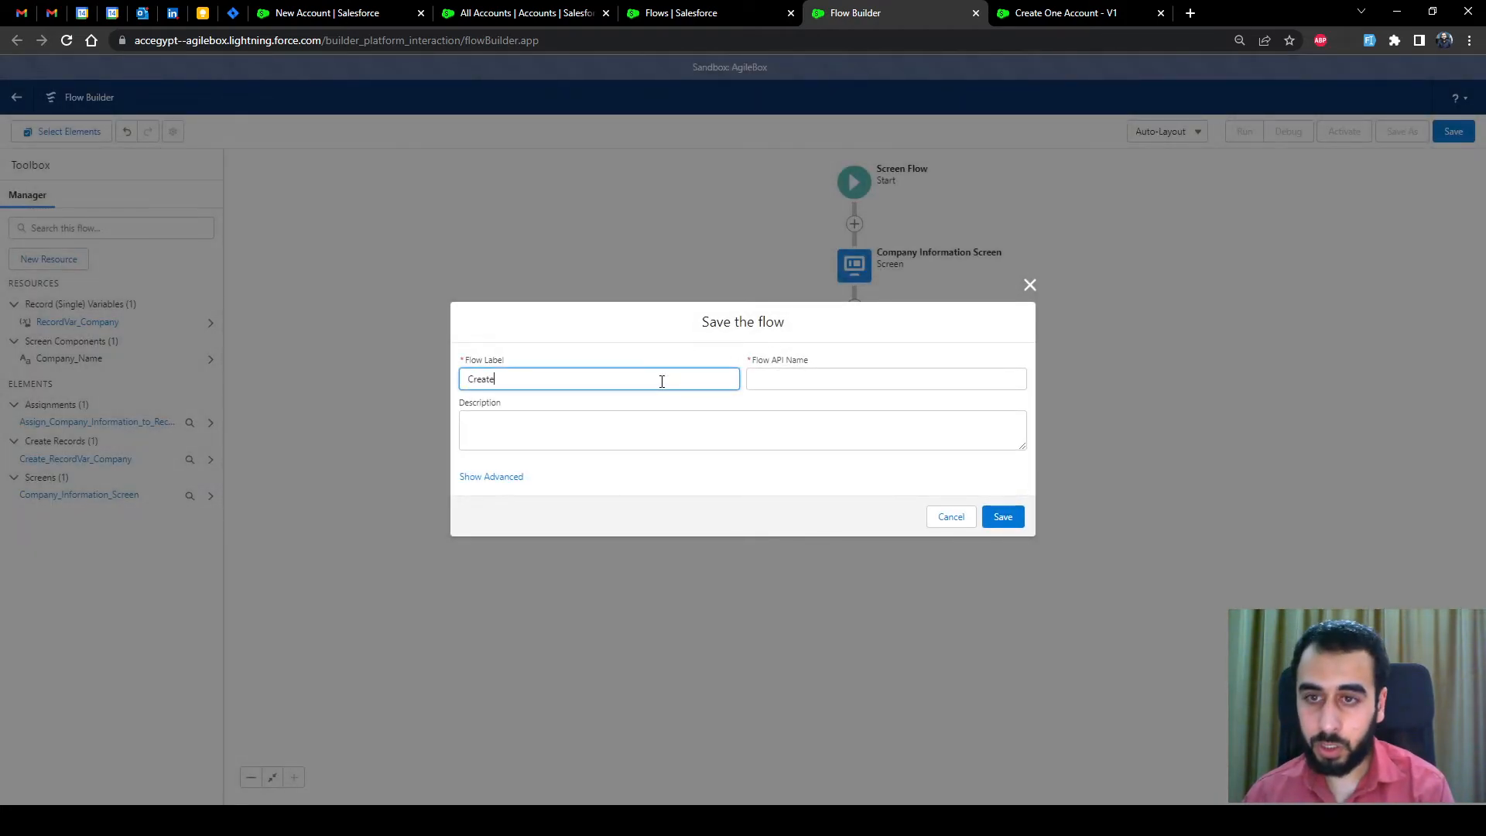
type(" One Account")
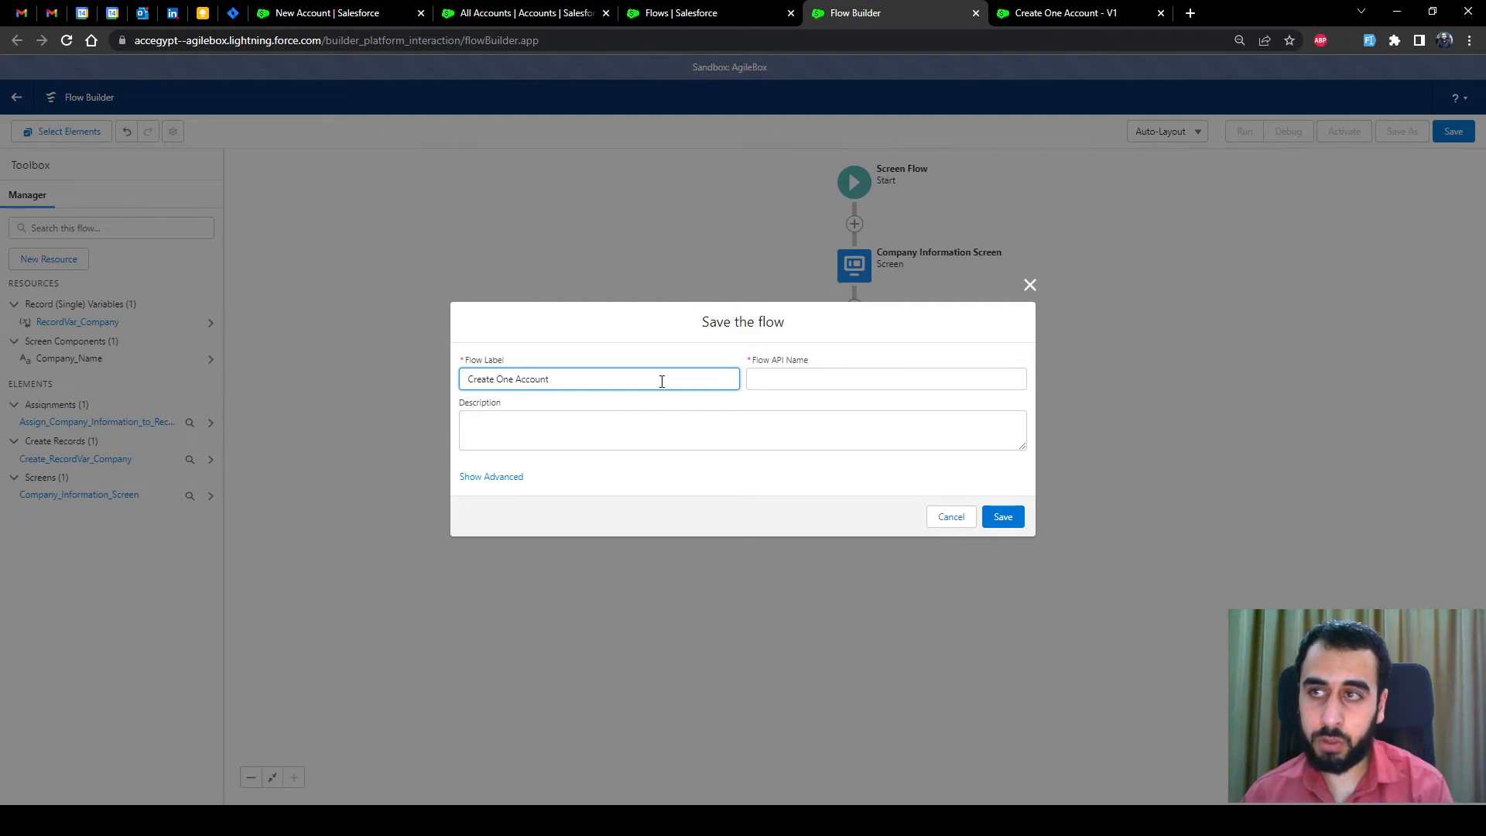
type(" Flow")
left_click(768, 379)
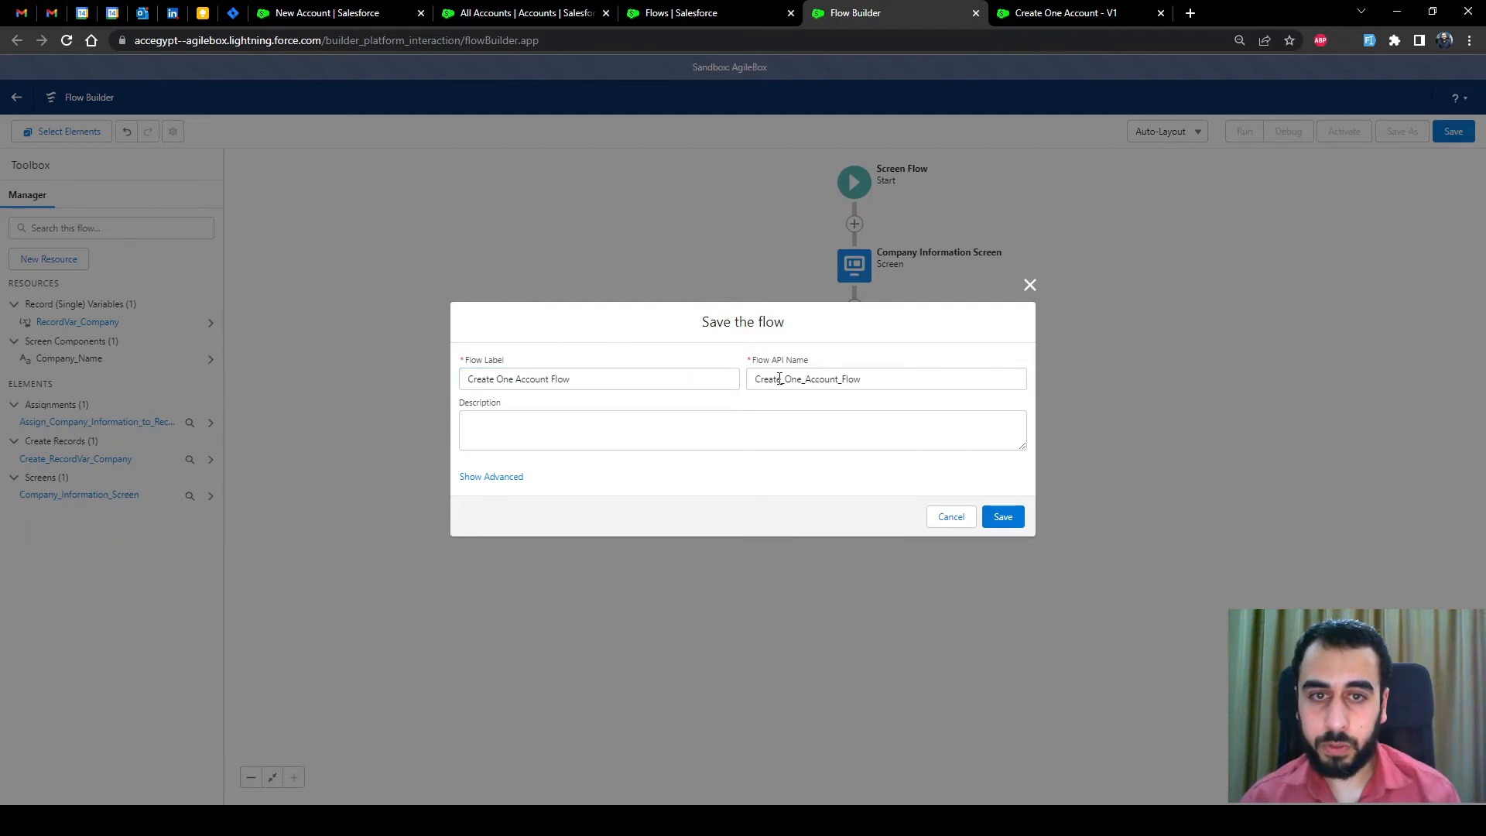
left_click(1002, 516)
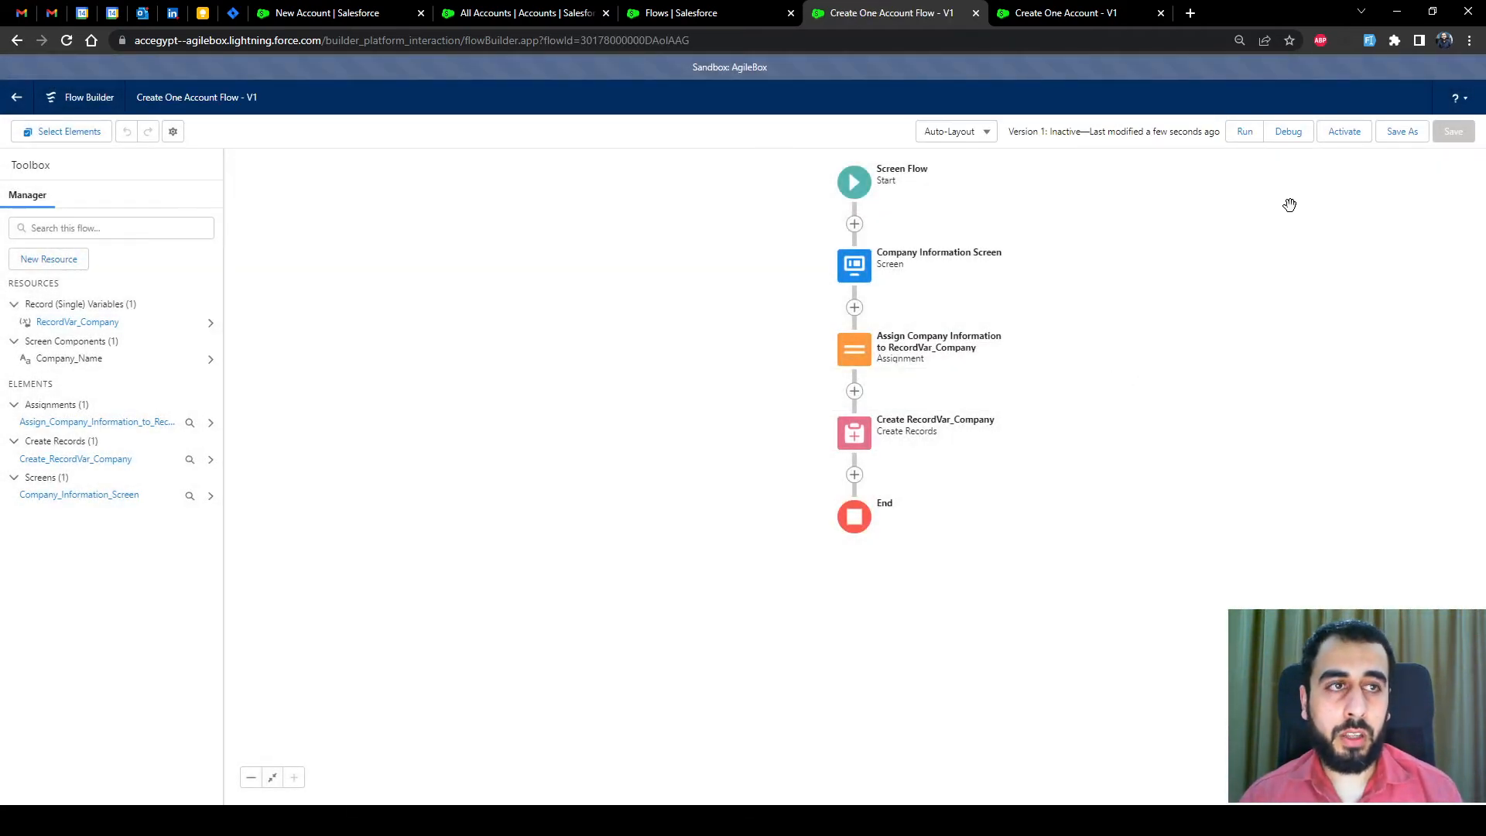
left_click(1289, 132)
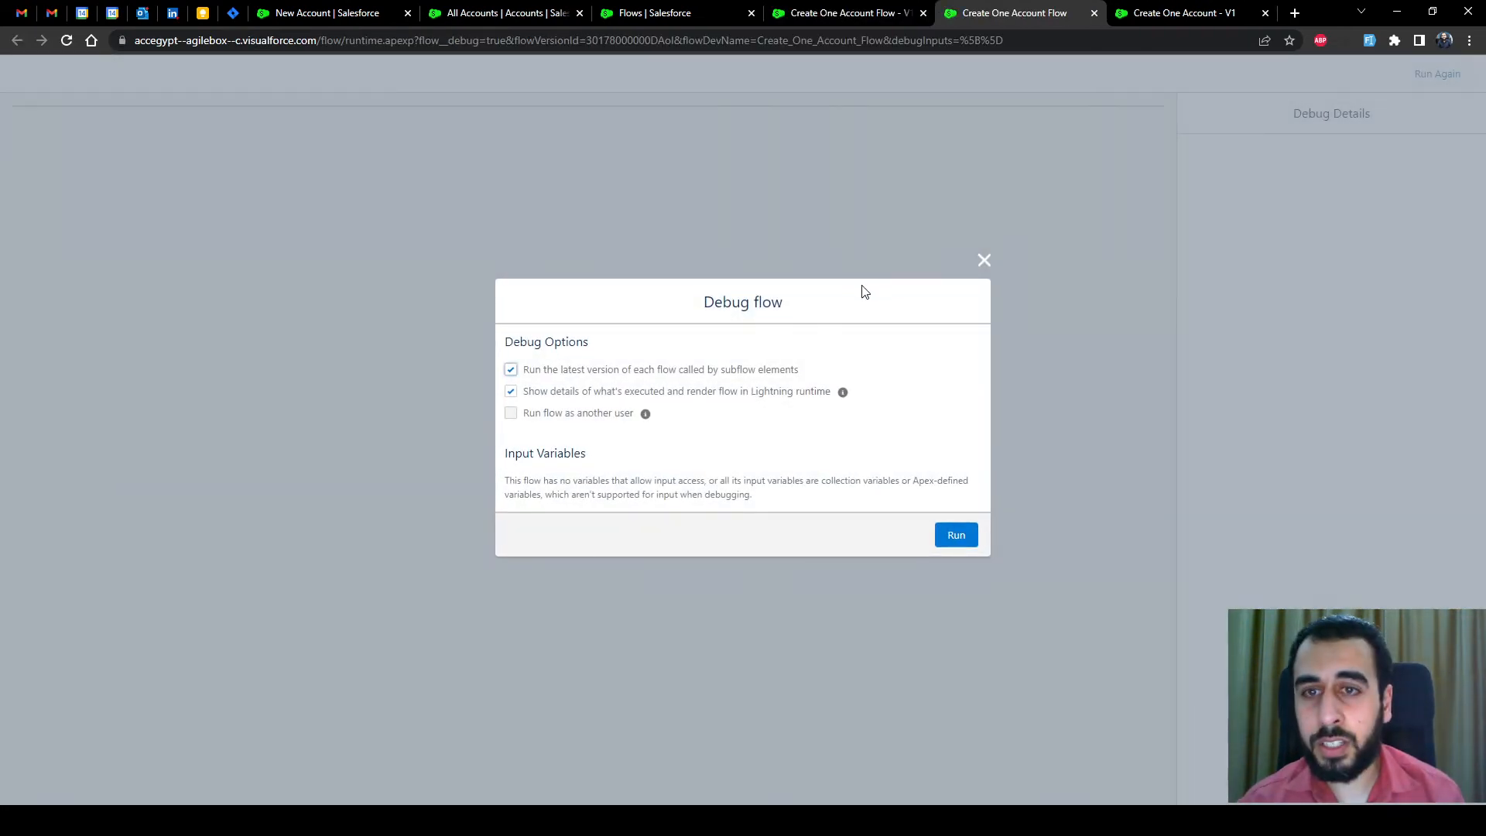
Run the flow in debug mode with a sample company name and finish at All done
left_click(954, 536)
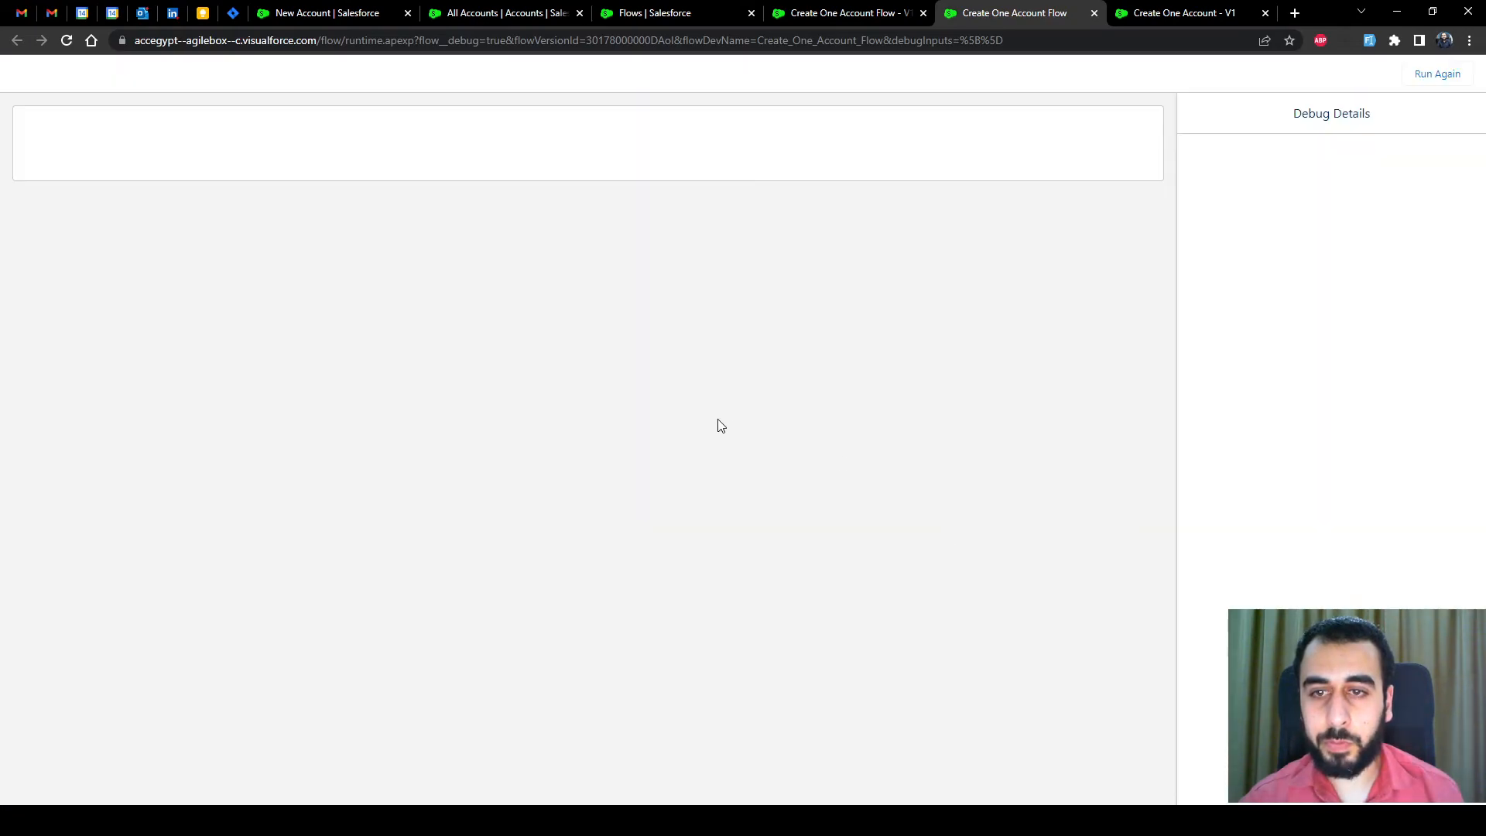
left_click(236, 177)
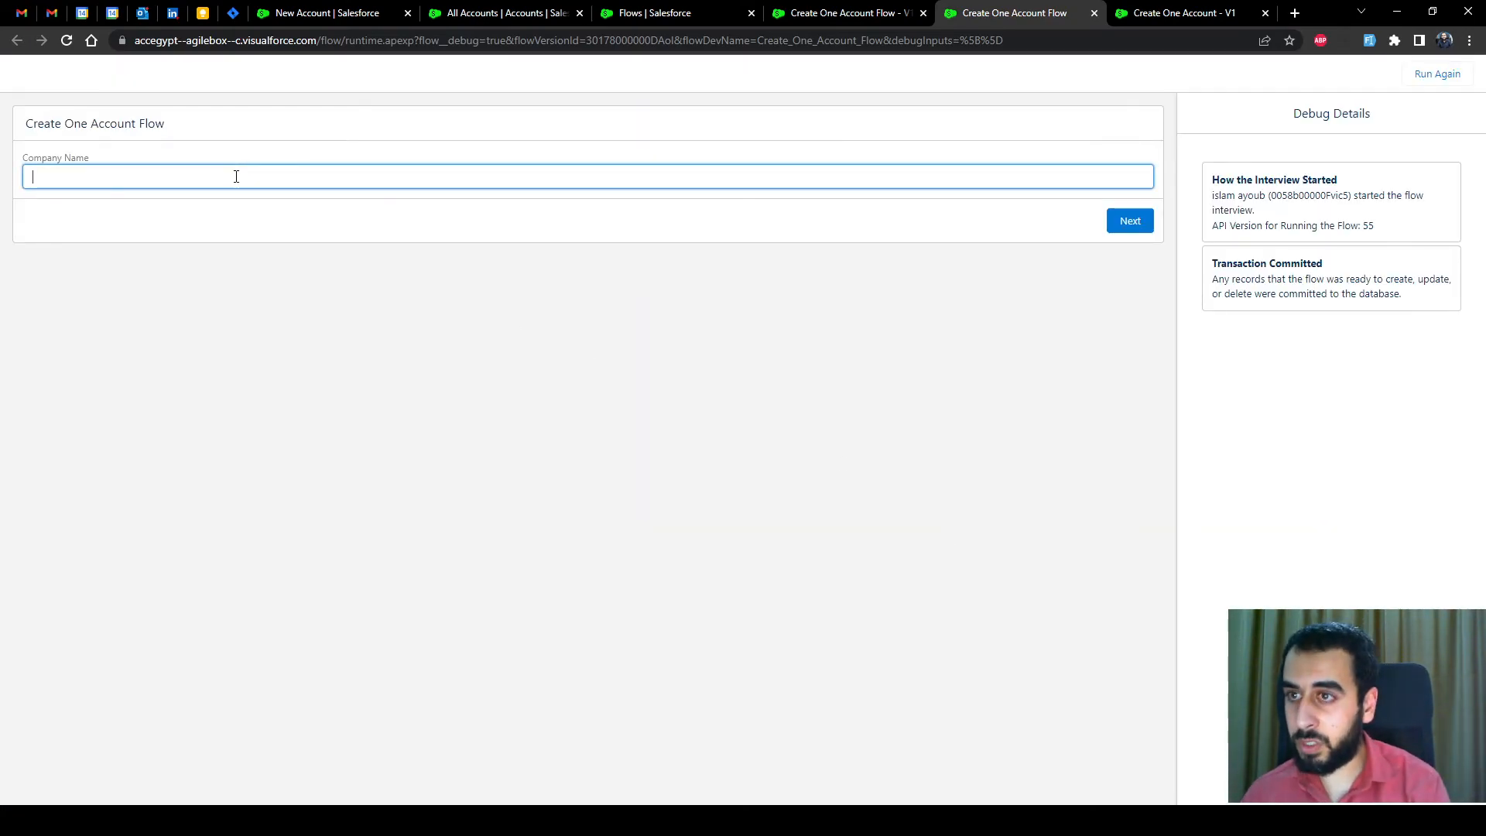
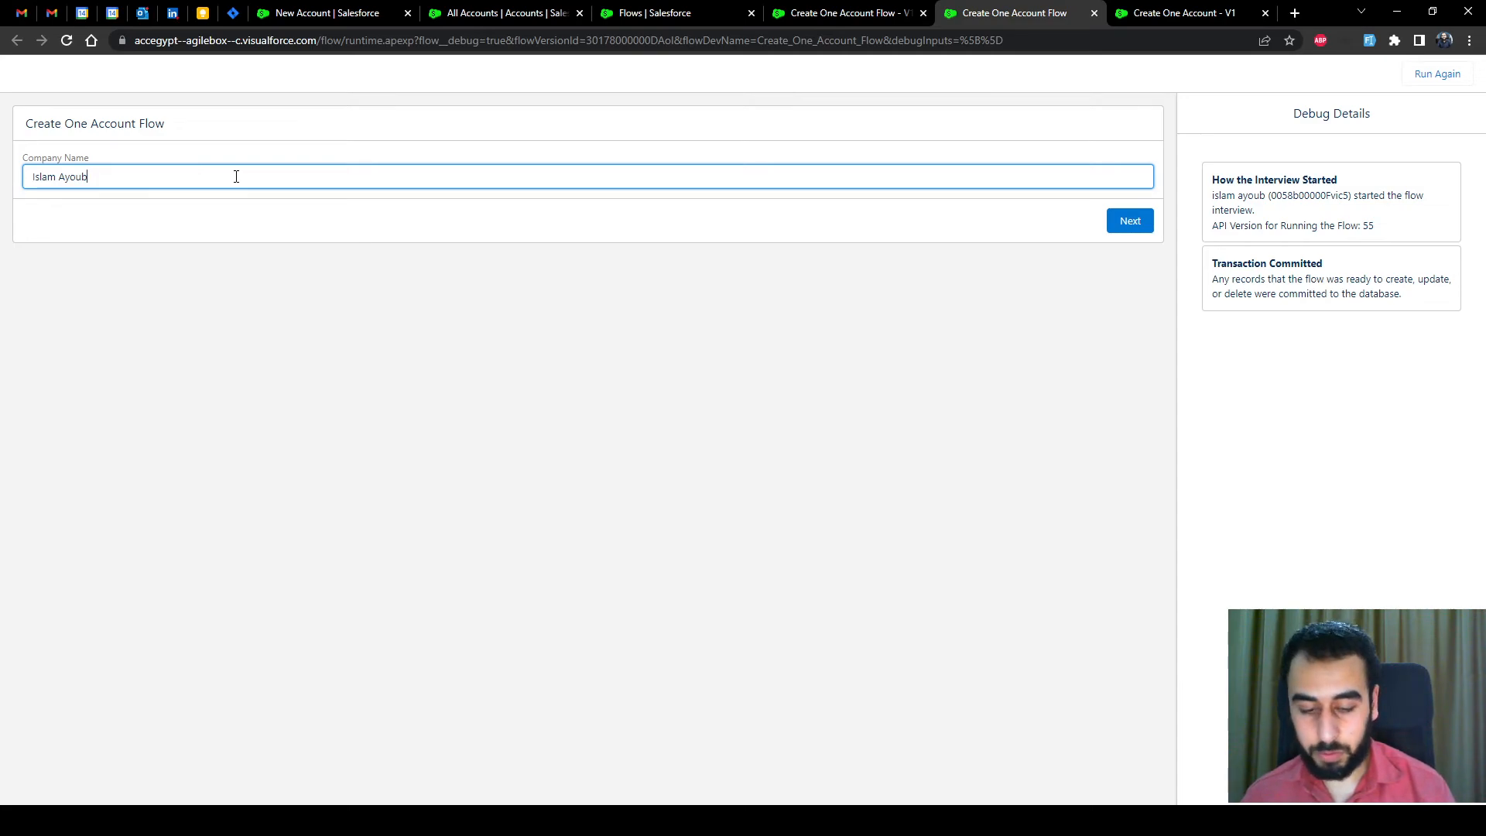
type(" Company")
left_click(282, 249)
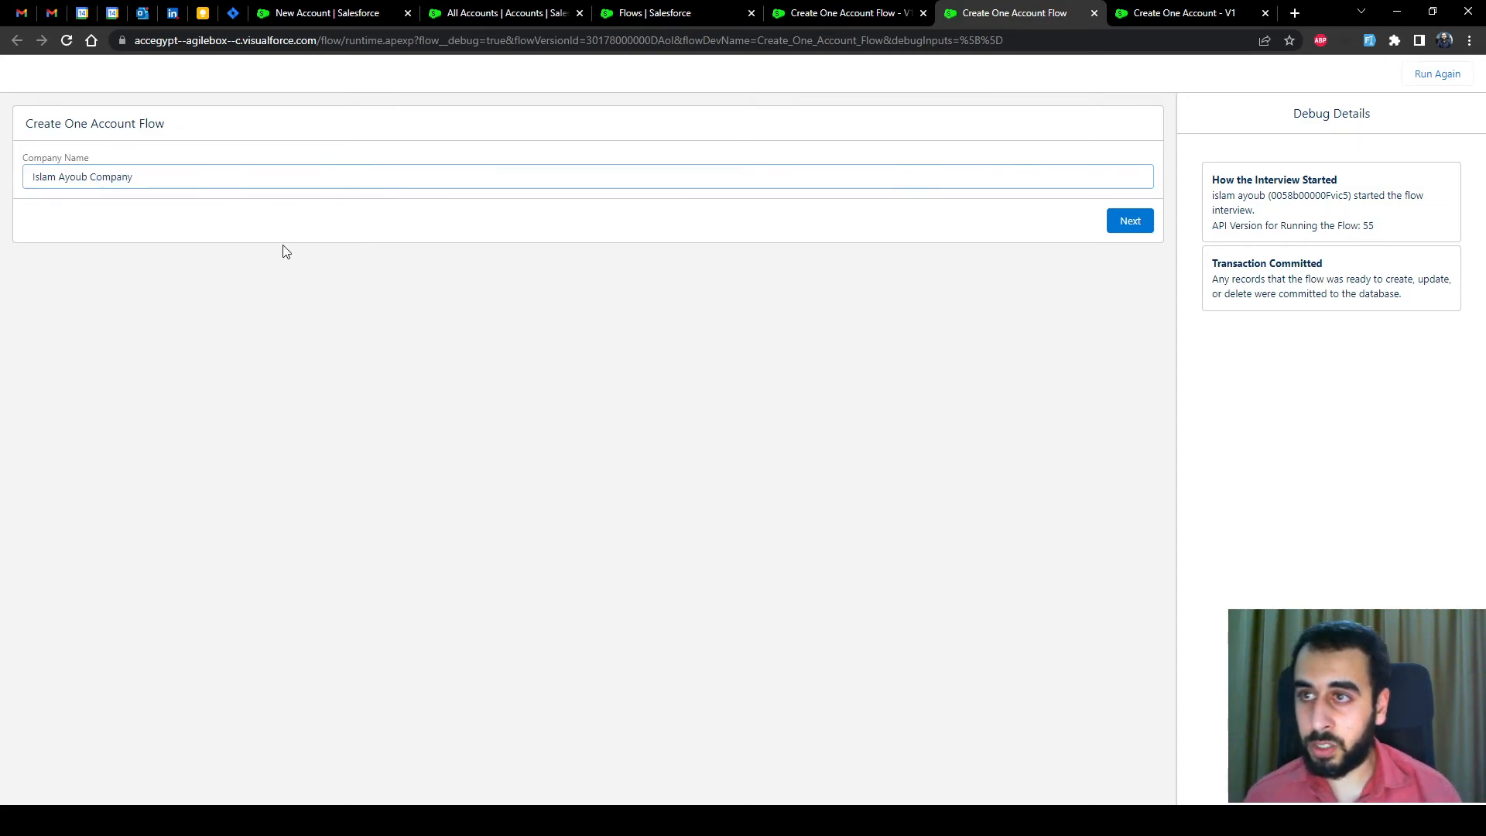
left_click(1128, 222)
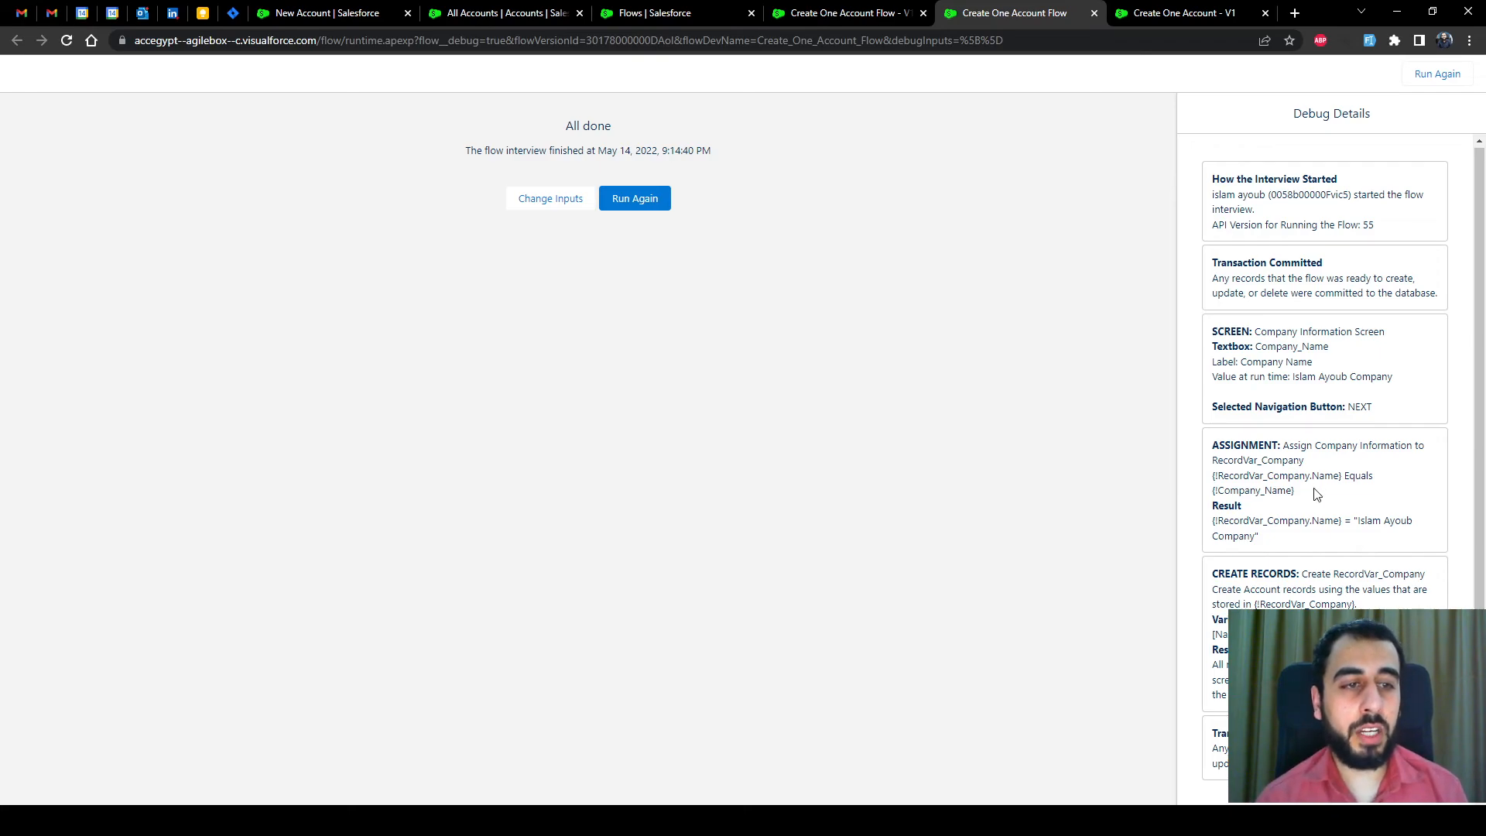
Check the RecordVar_Company.Name result in Debug Details, then go to the All Accounts list
left_click_drag(1340, 521, 1218, 521)
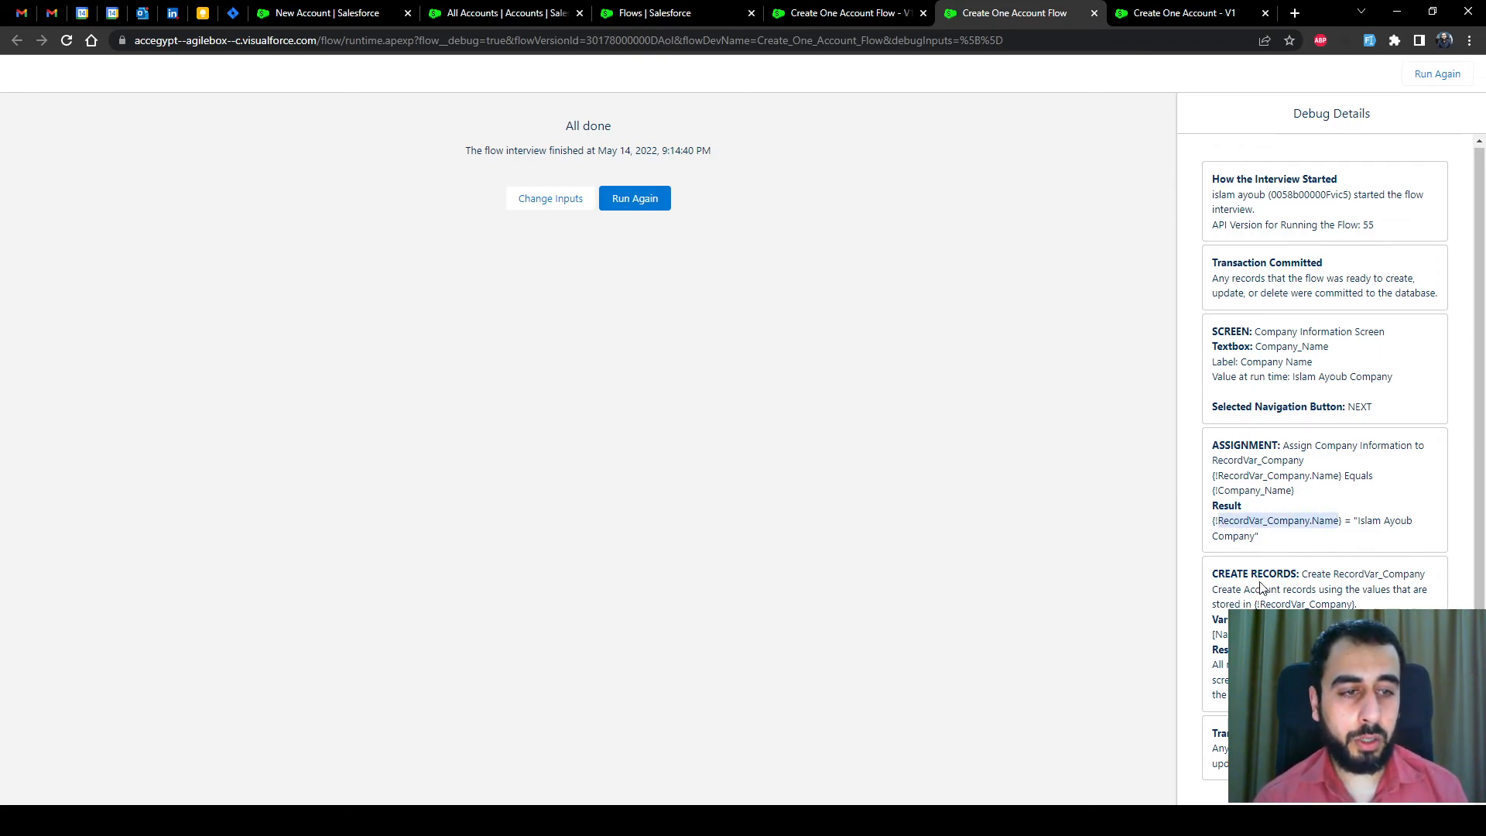
left_click(1269, 631)
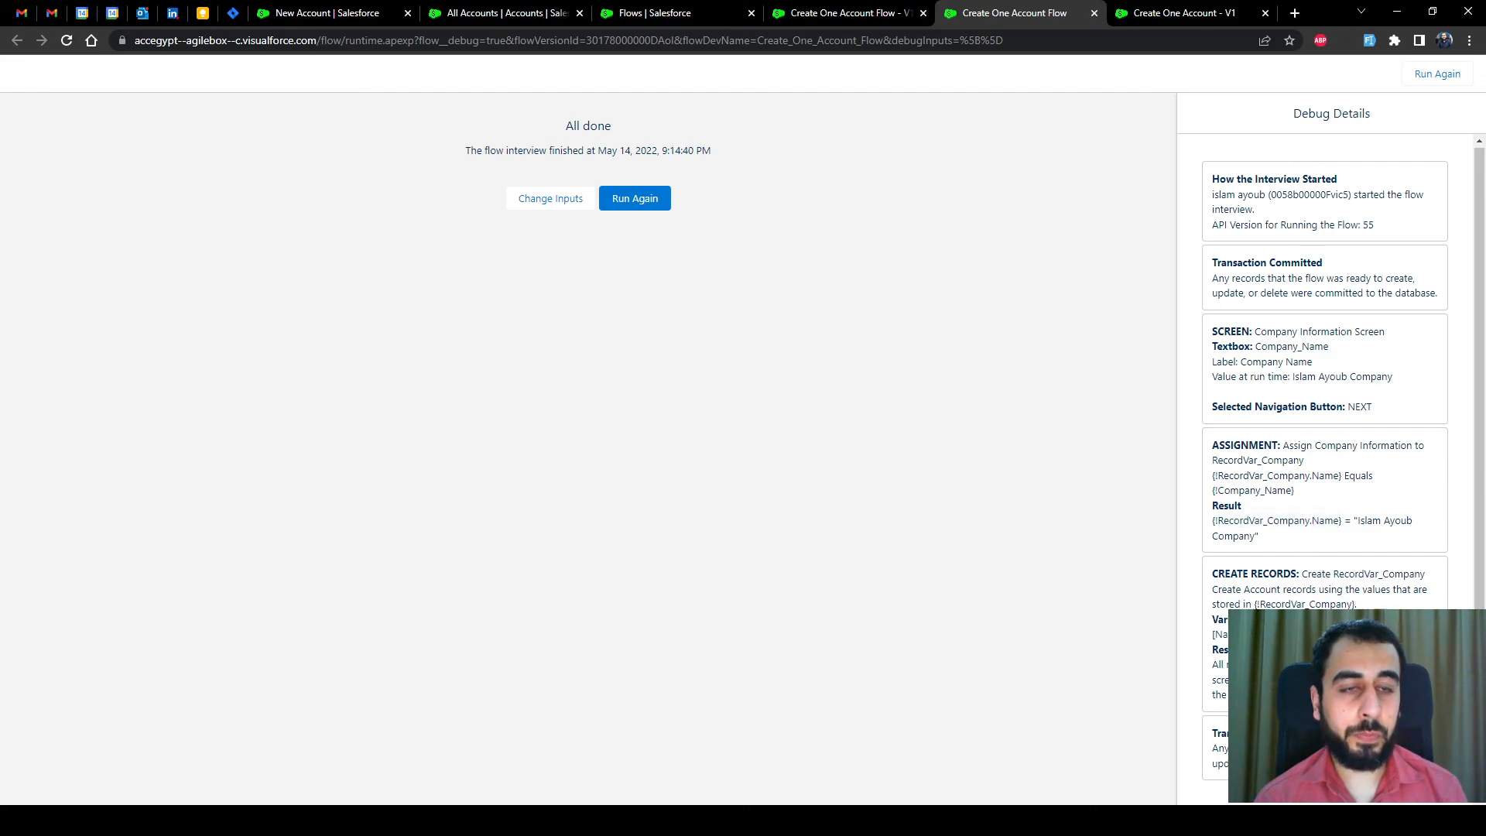
left_click(483, 13)
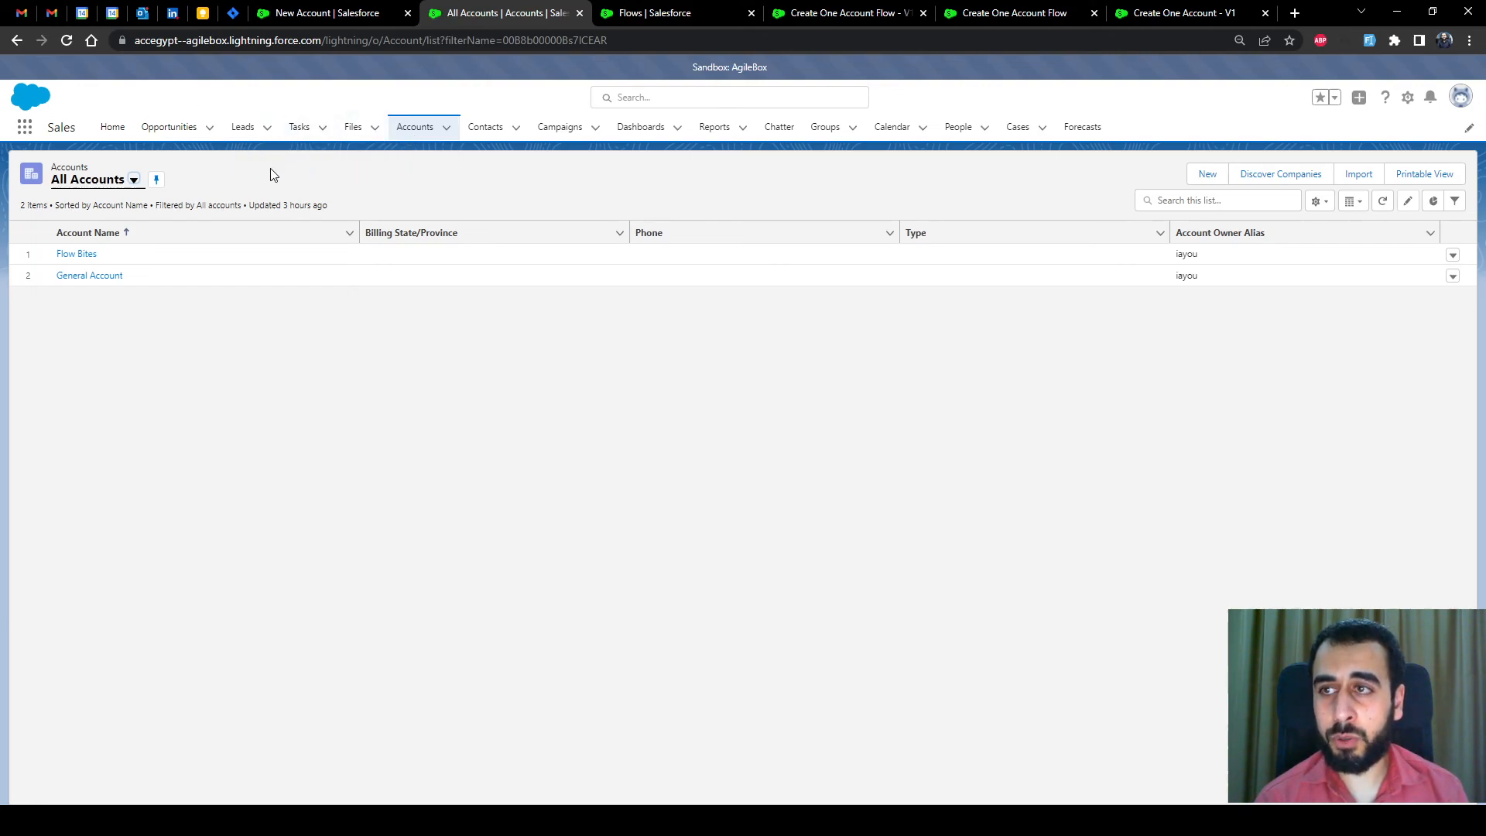
Reload All Accounts to show 4 accounts, including the flow-created ones
left_click(67, 40)
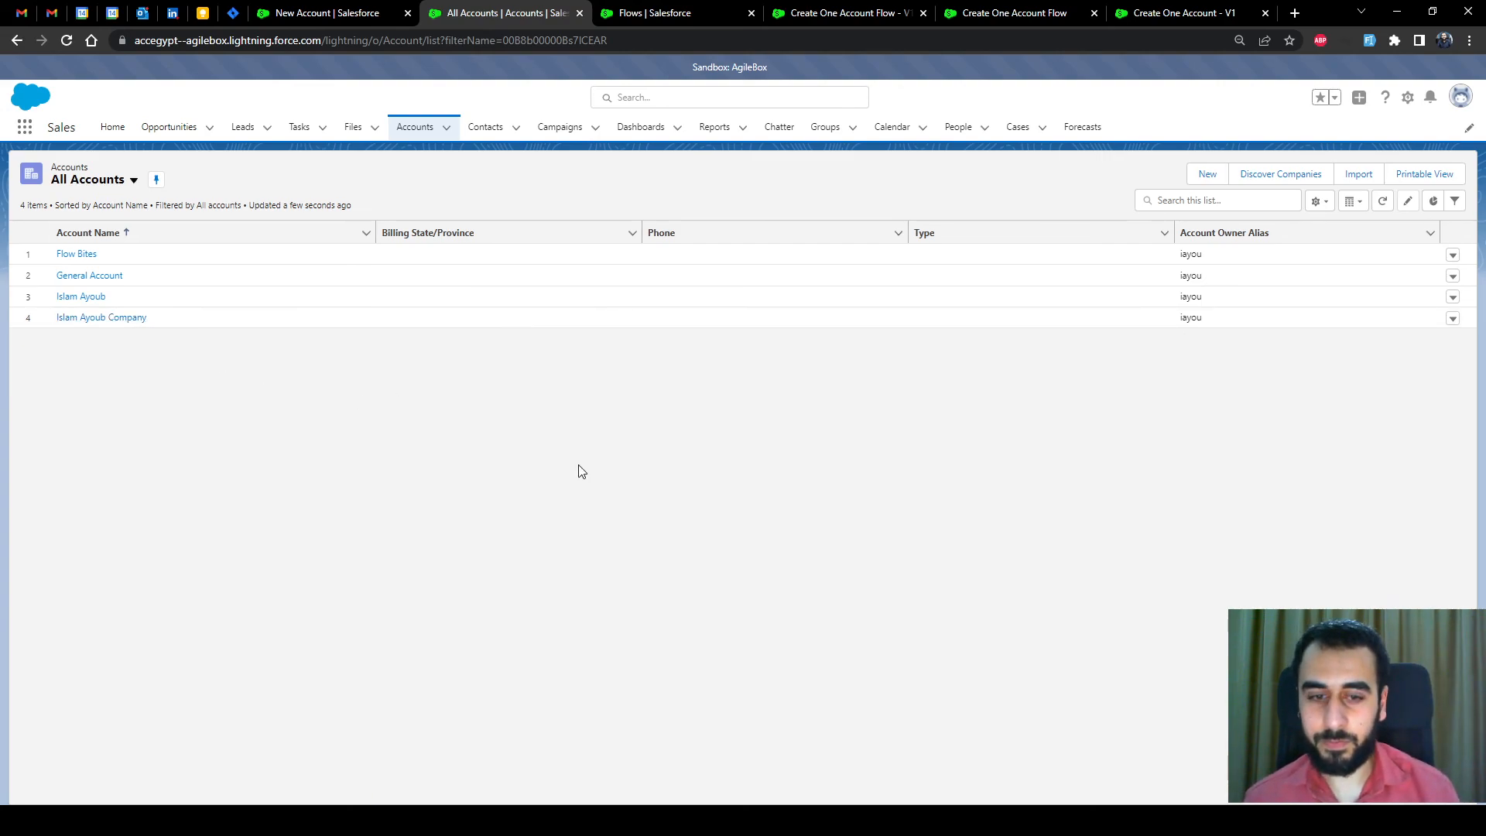
left_click(945, 820)
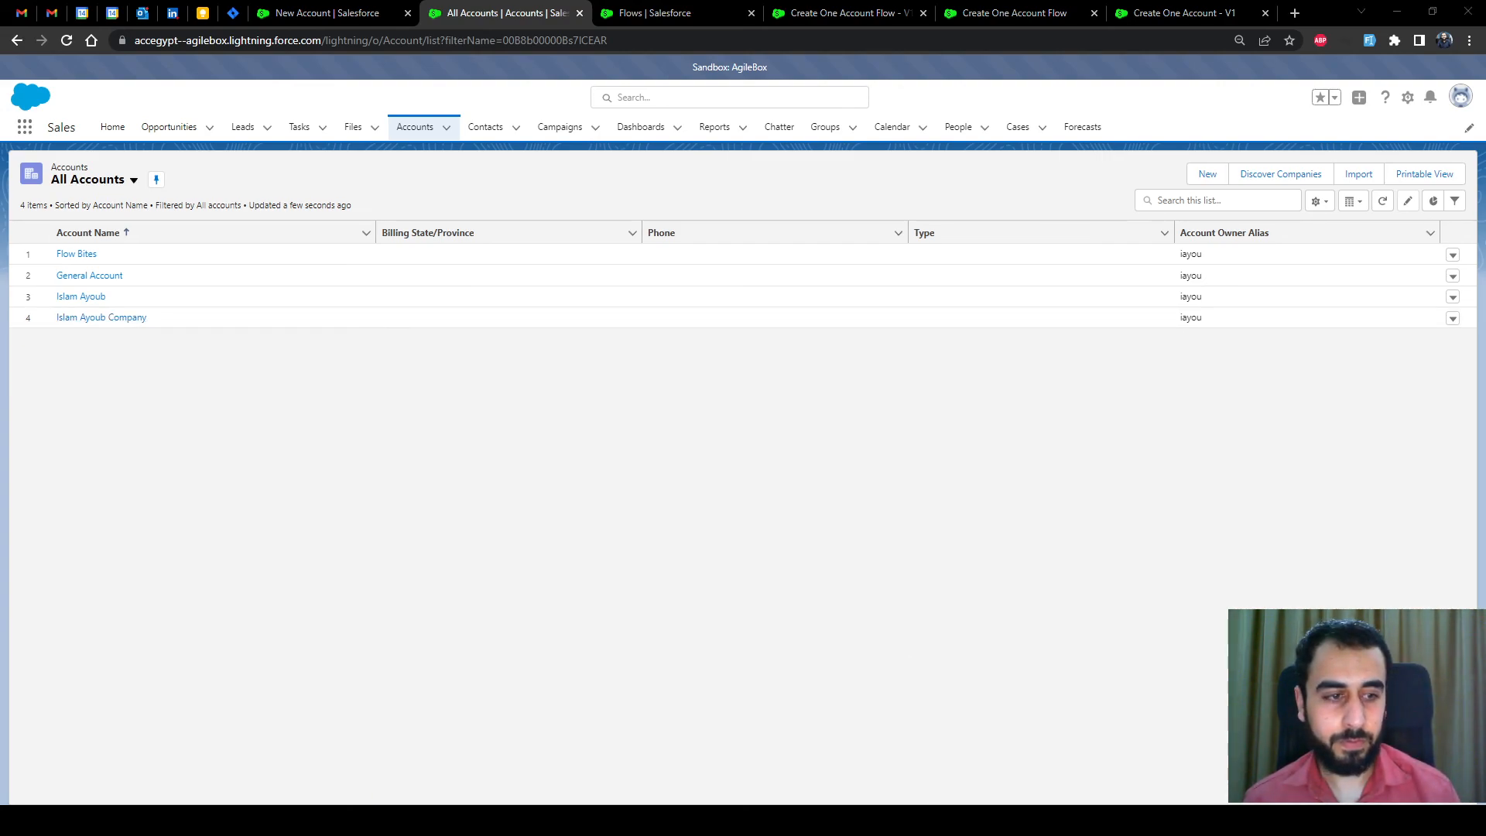